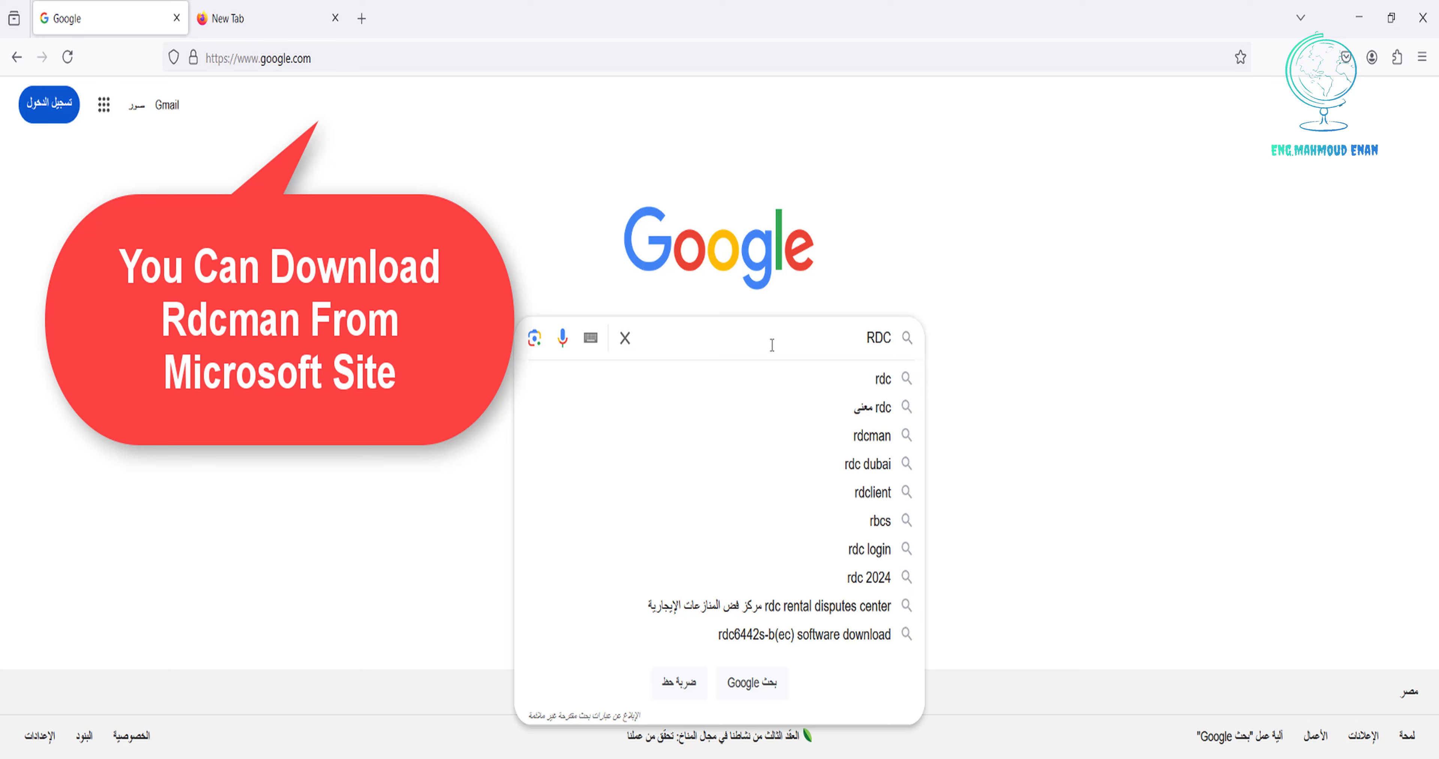
Search Google for 'RDCMan'.
text(Man)
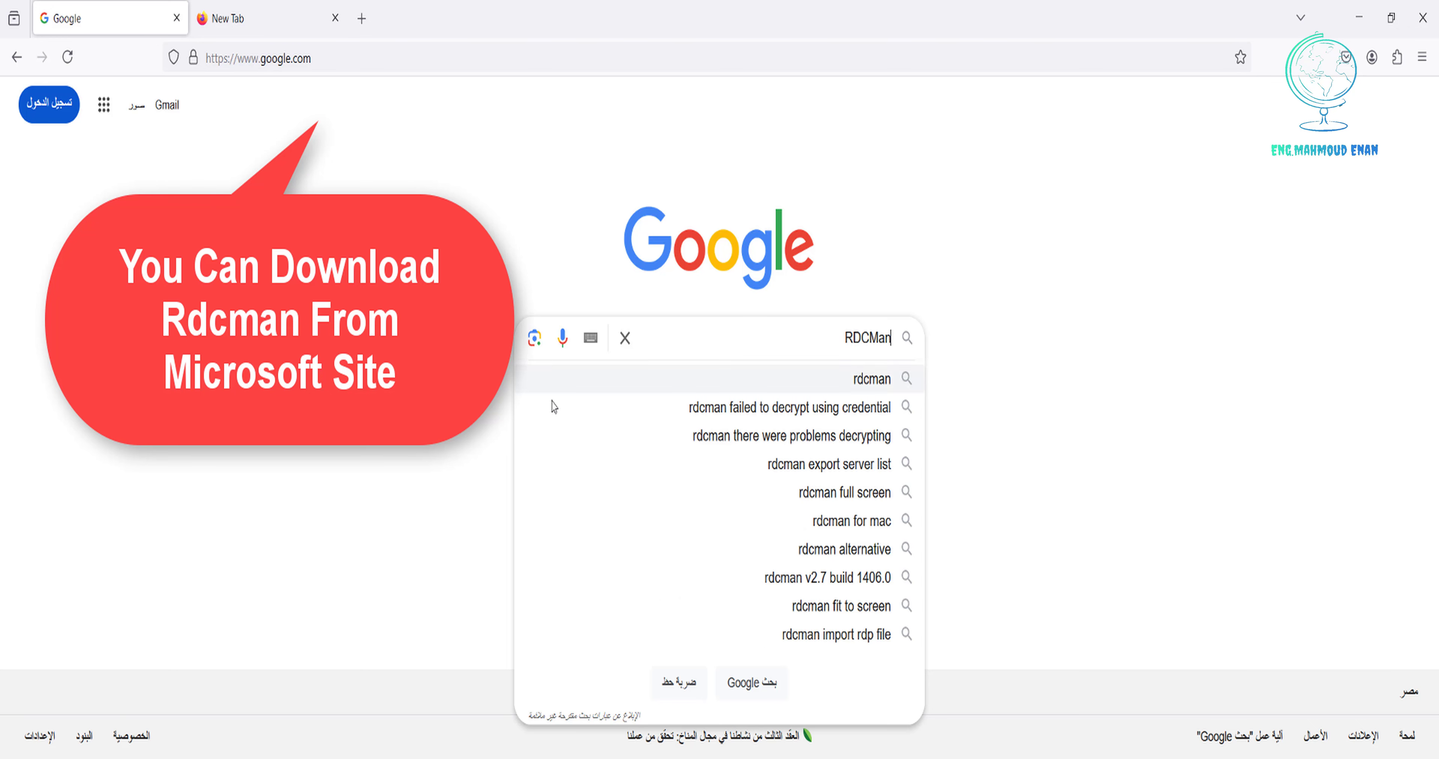
click(759, 688)
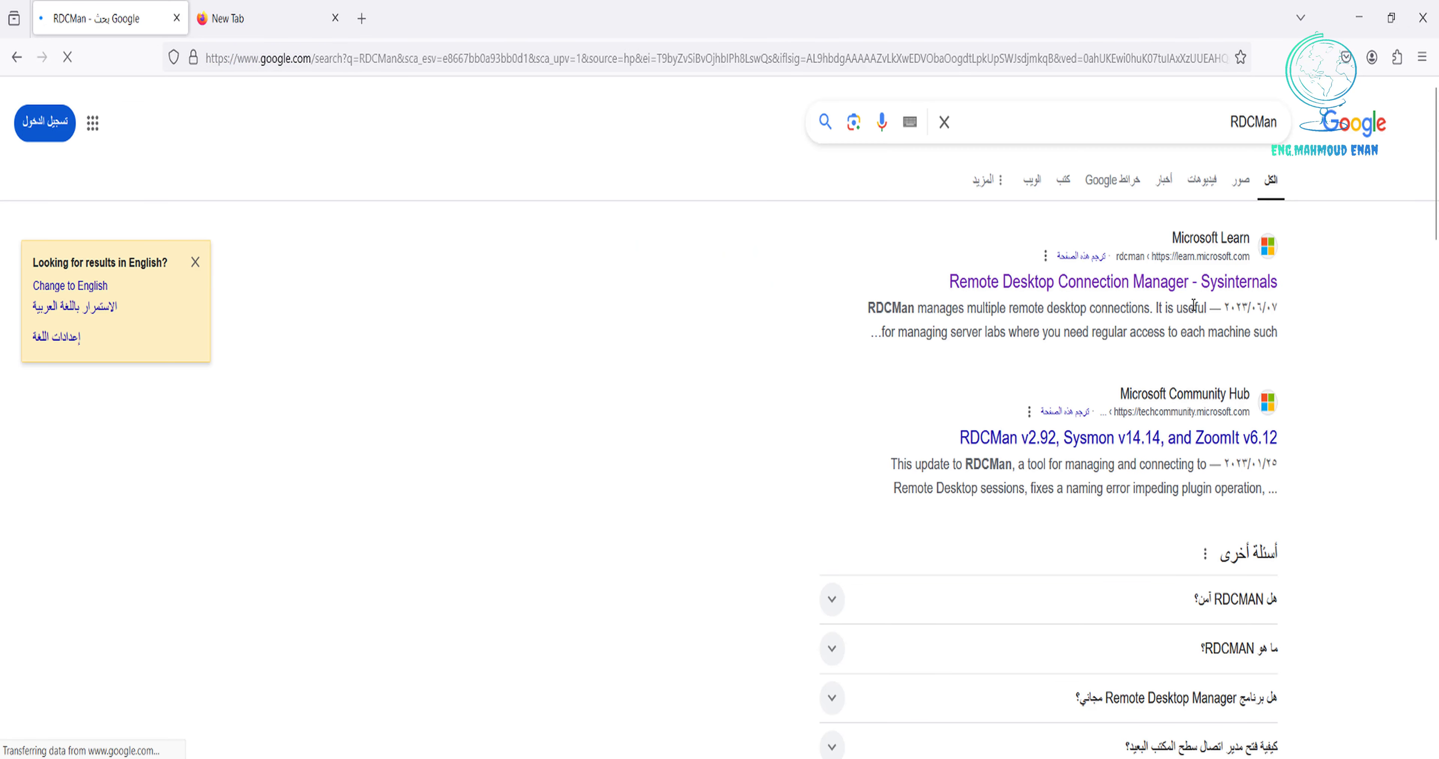
Download RDCMan.zip from the Microsoft Learn Remote Desktop Connection Manager page and show it in its folder.
click(1139, 284)
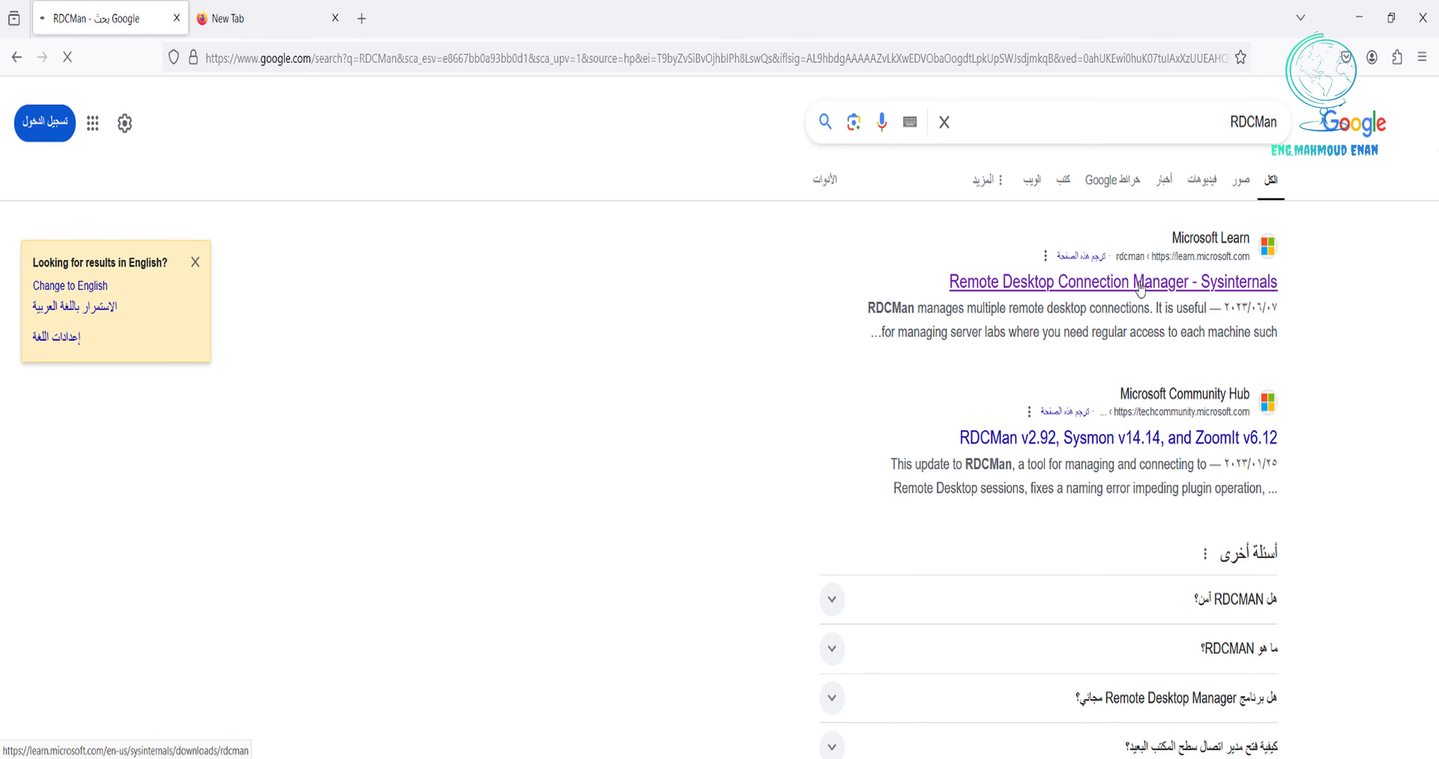
click(1139, 287)
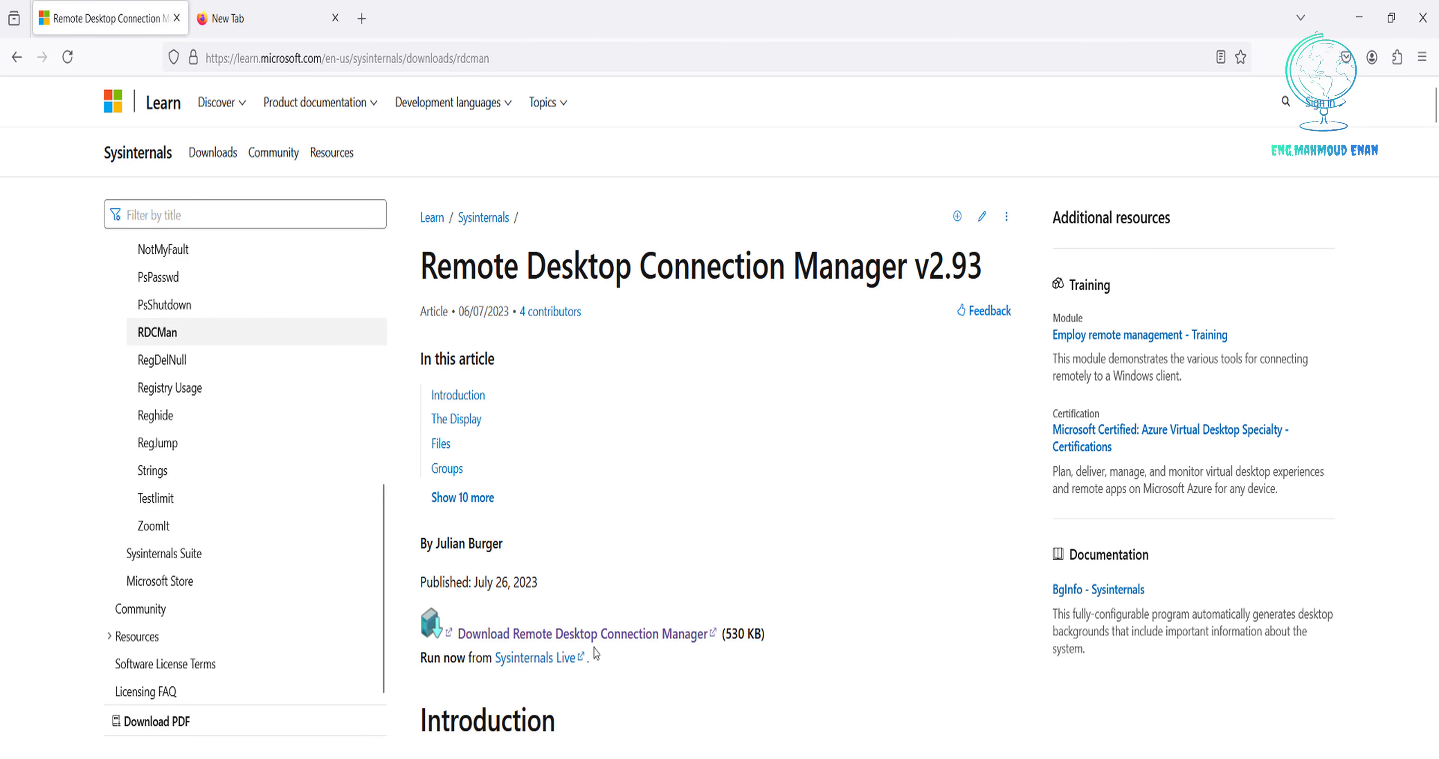
click(623, 636)
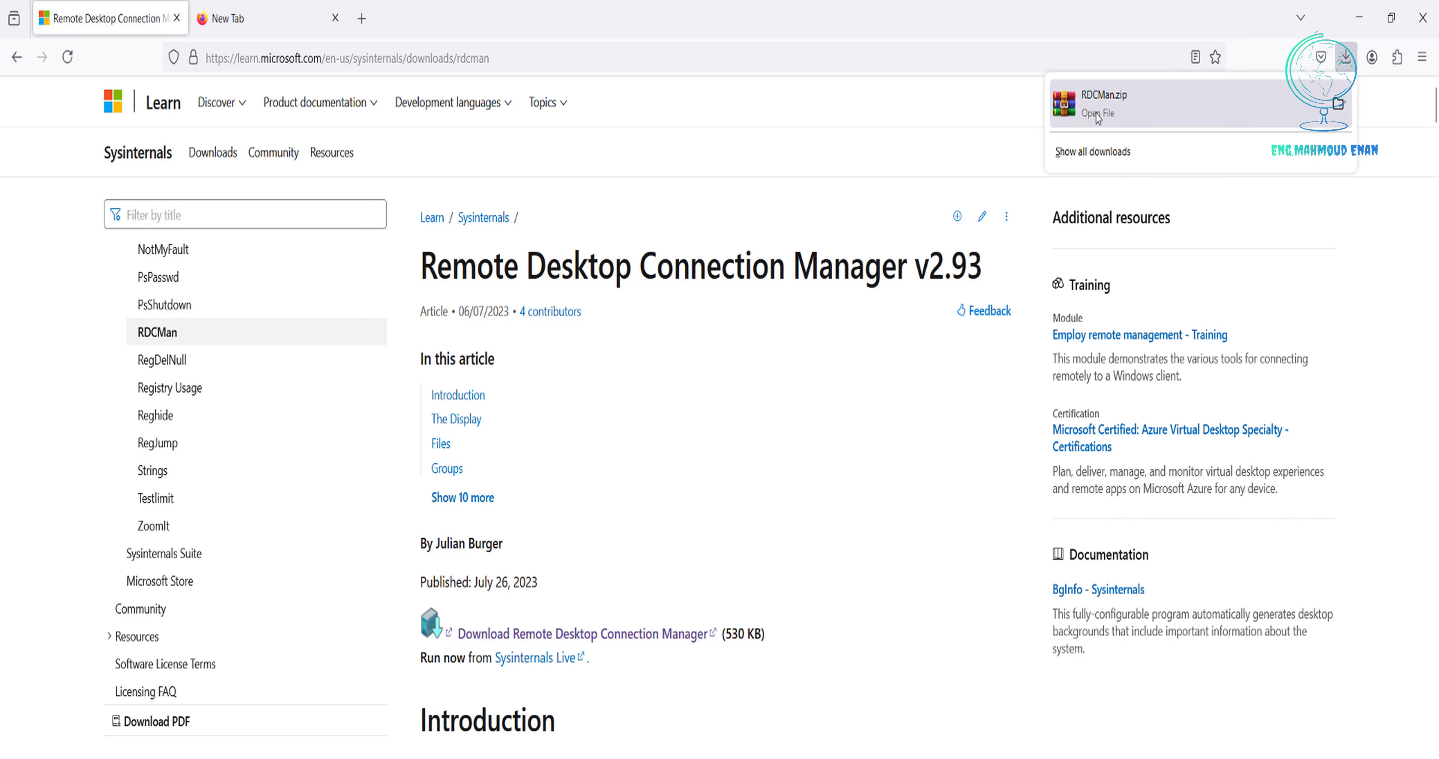
click(1339, 106)
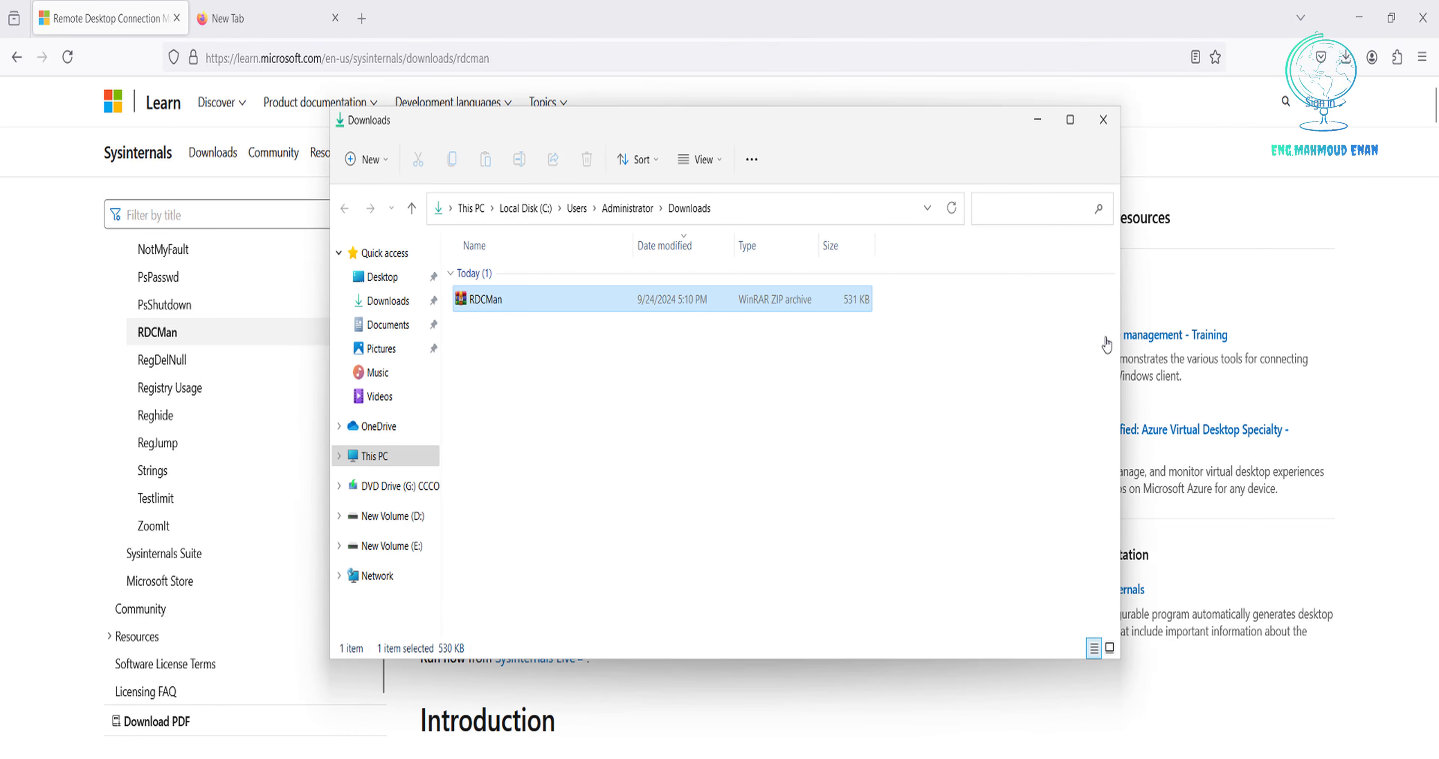
Close the browser and extract RDCMan.zip into Downloads\RDCMan.
click(1424, 20)
click(1424, 19)
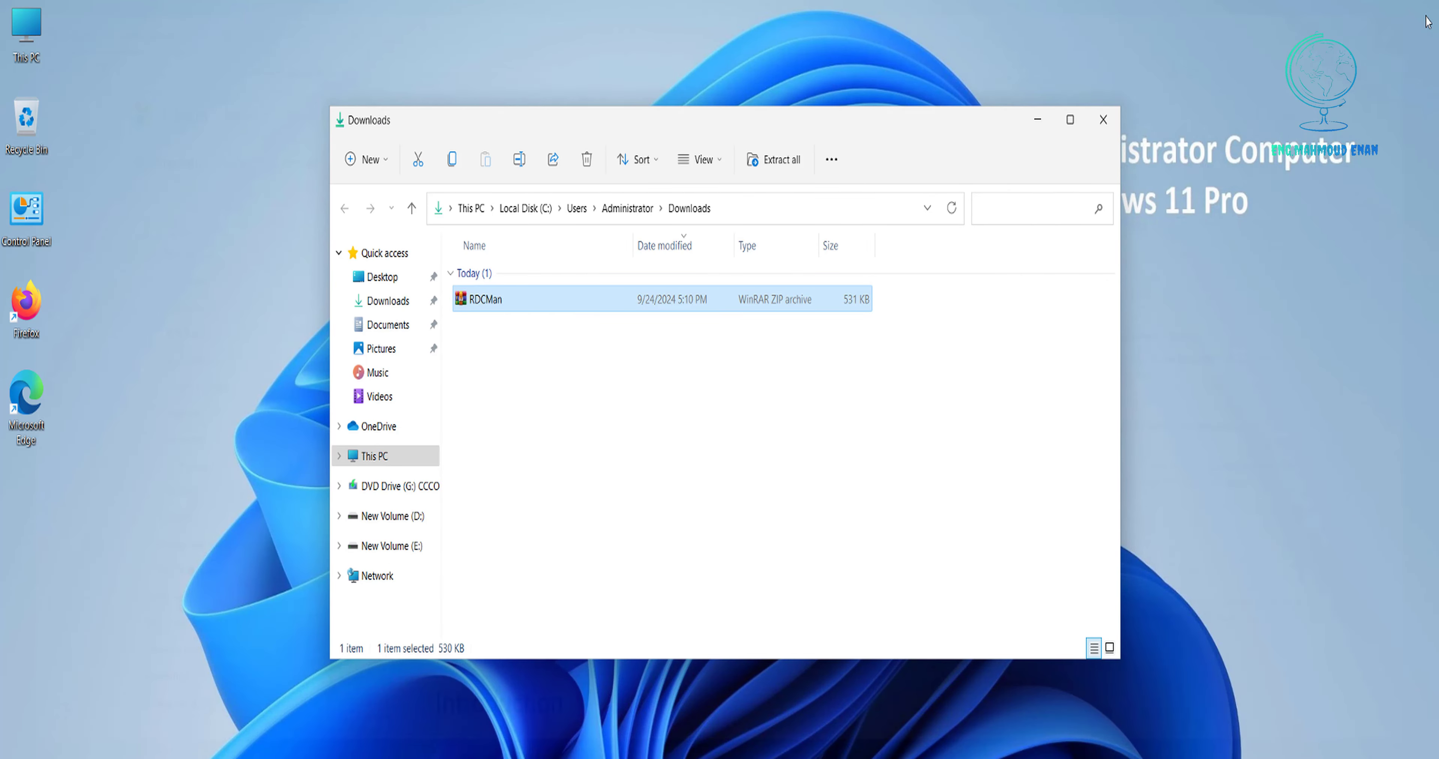
right_click(484, 304)
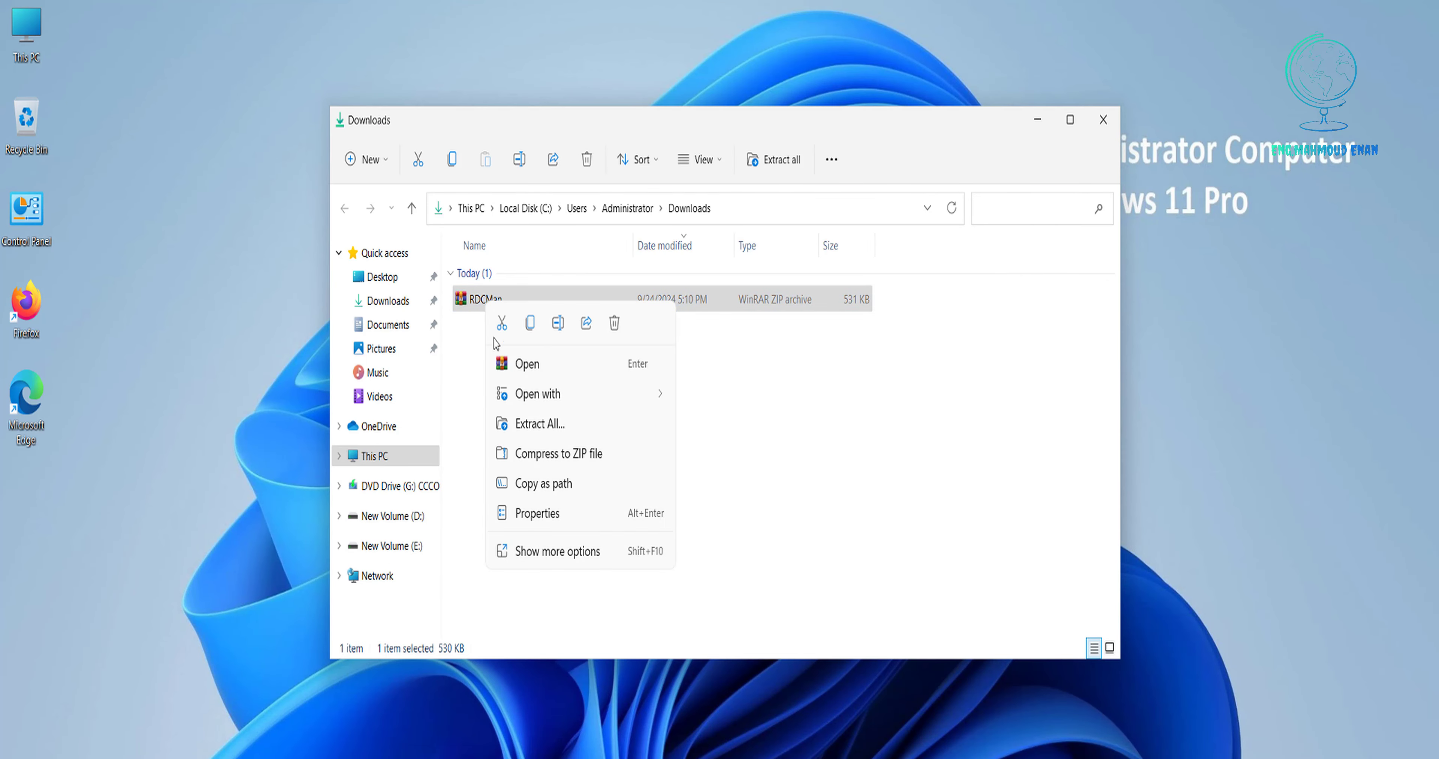
click(521, 430)
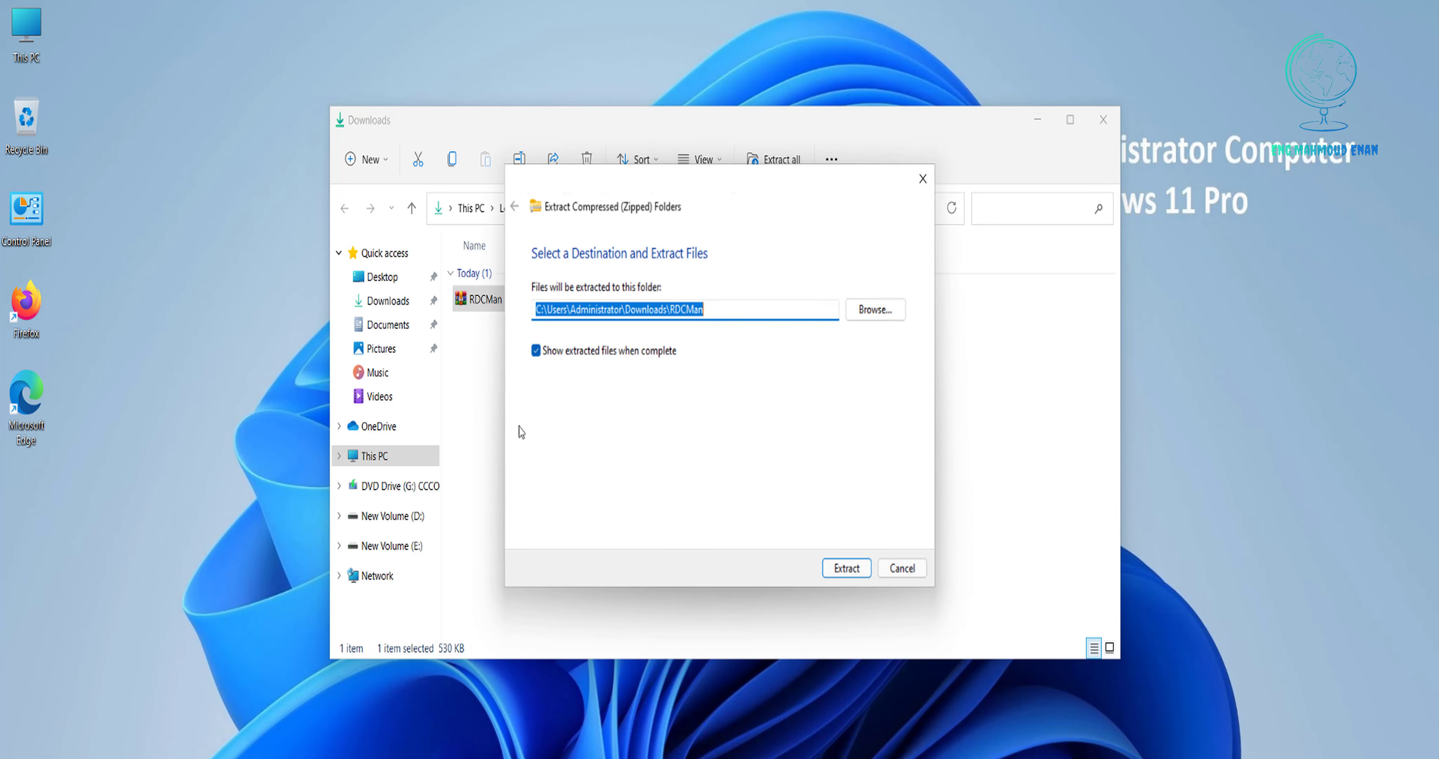
click(847, 569)
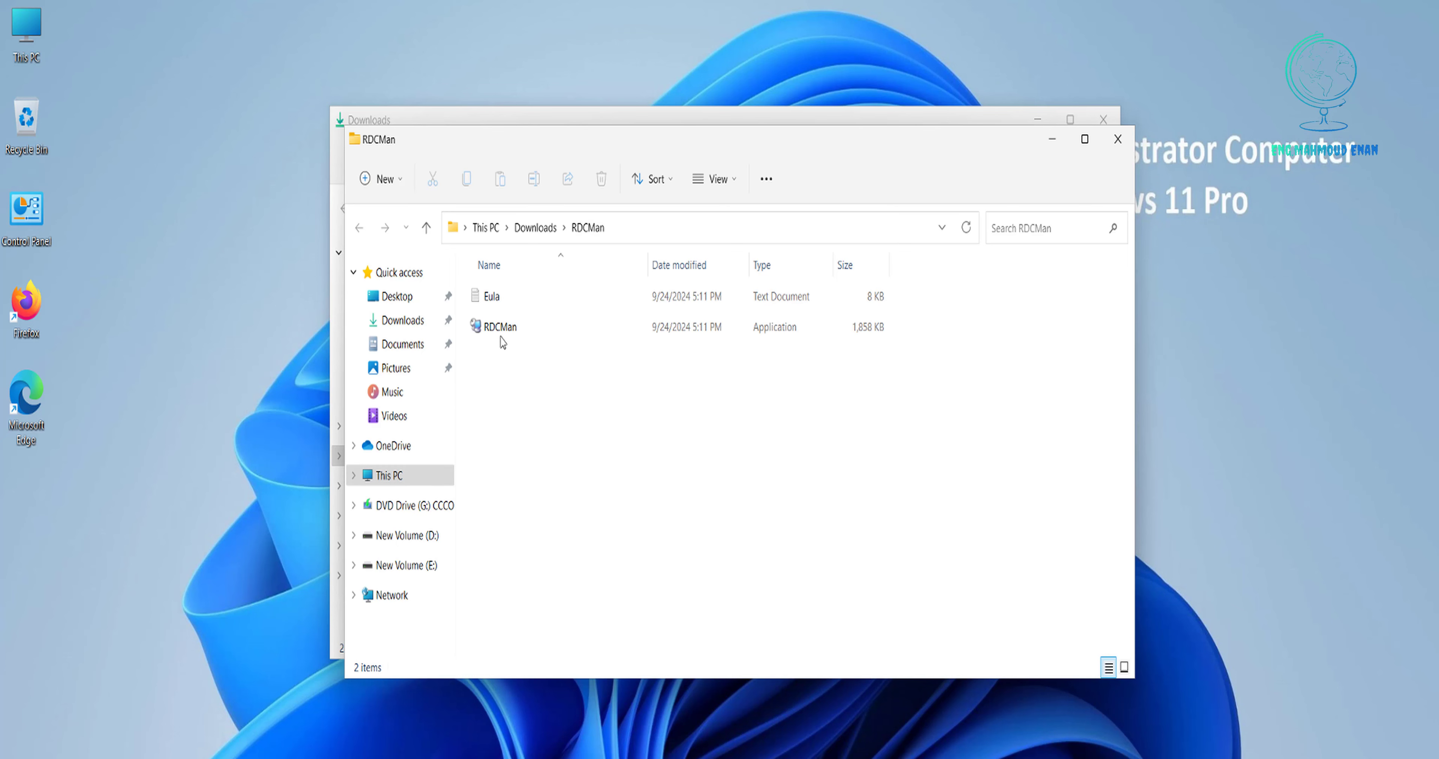
Launch RDCMan.exe from the extracted folder and close File Explorer.
click(495, 335)
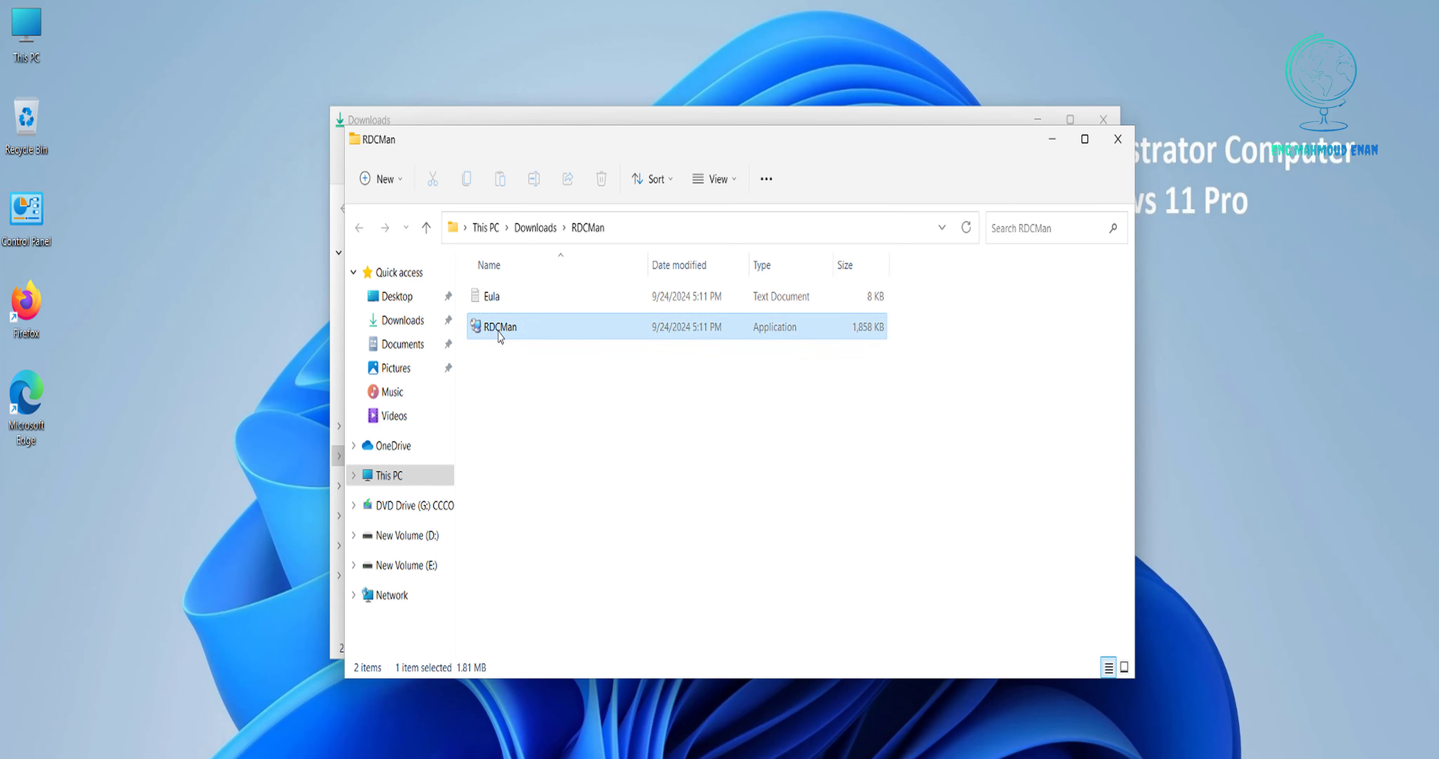
right_click(518, 334)
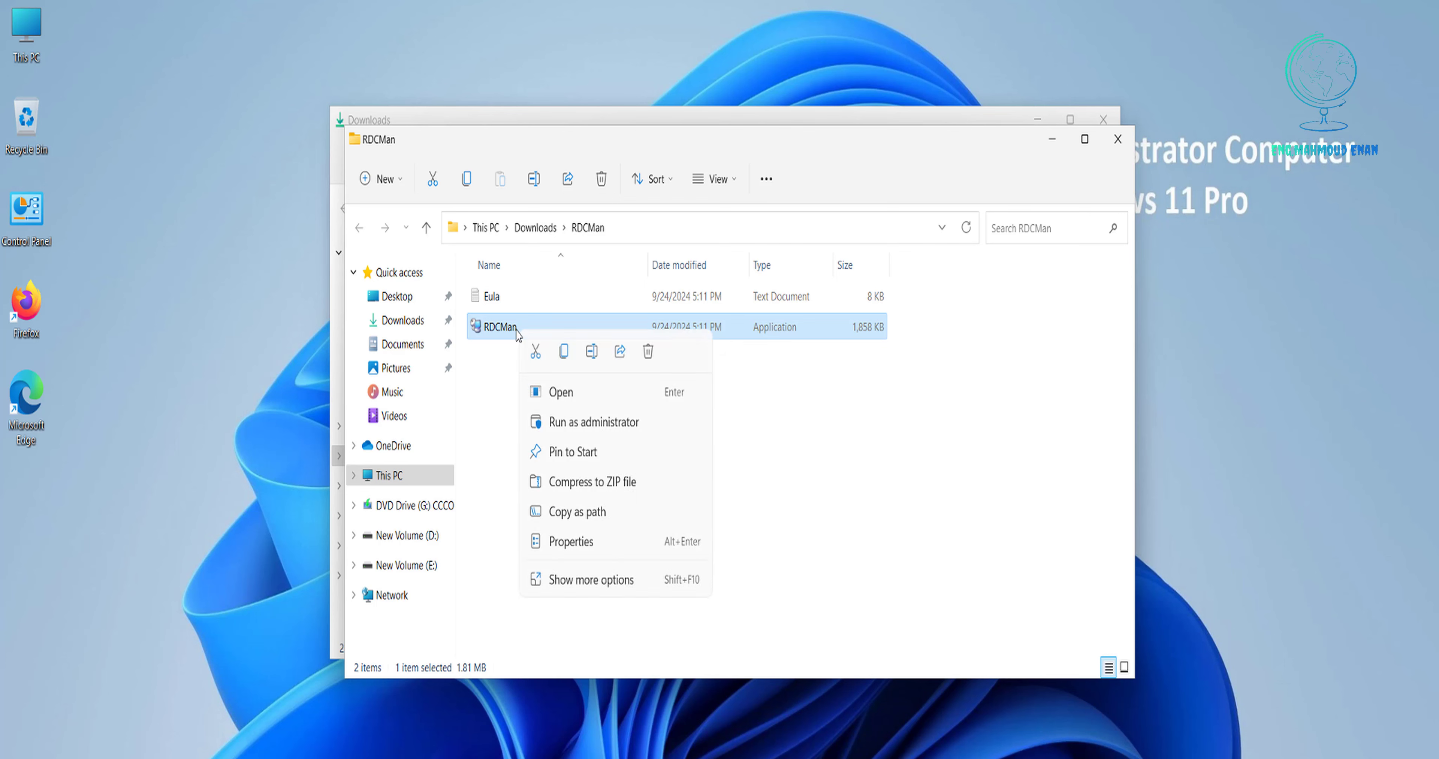
click(558, 392)
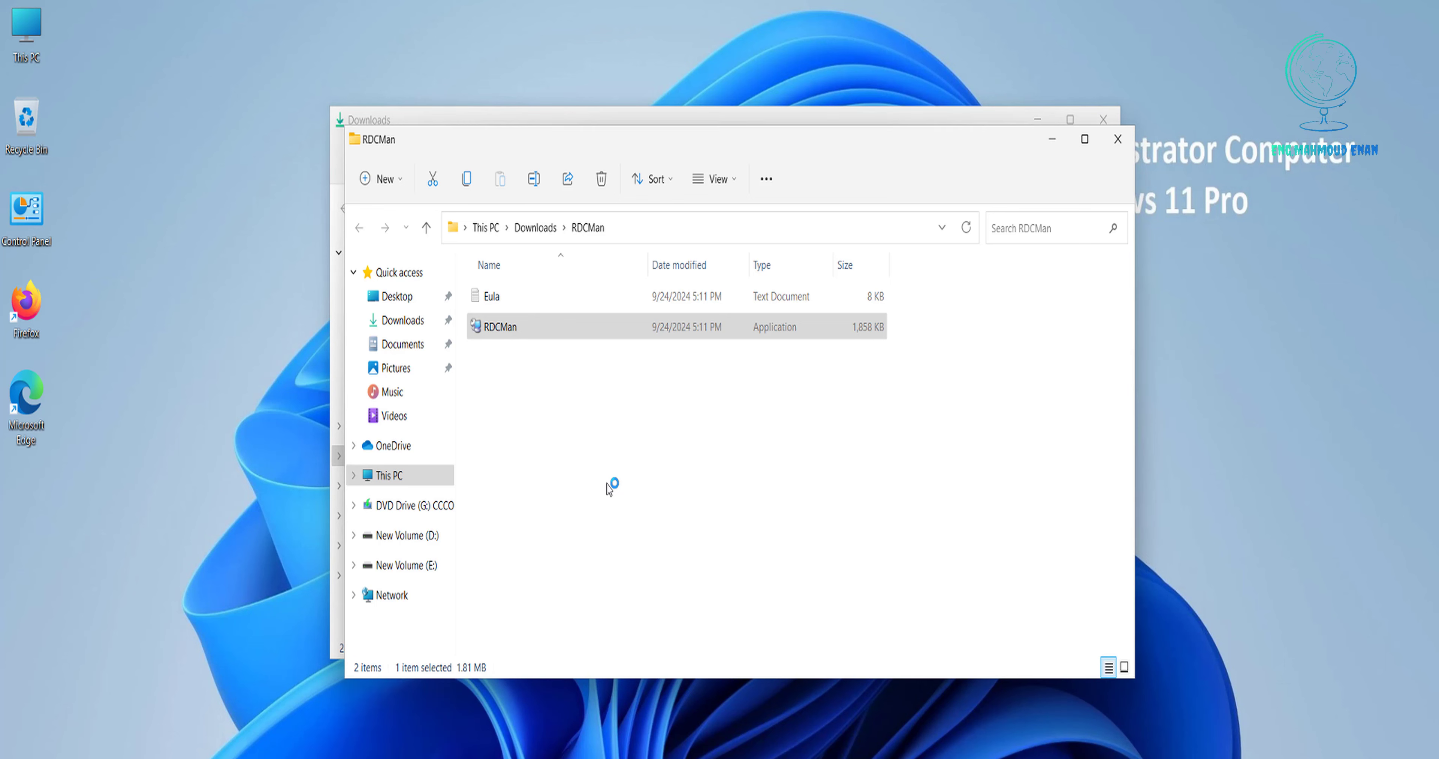
click(1117, 139)
Maximize RDCMan and save a new configuration file named RDCConfig in Downloads\RDCMan.
drag(700, 186, 684, 39)
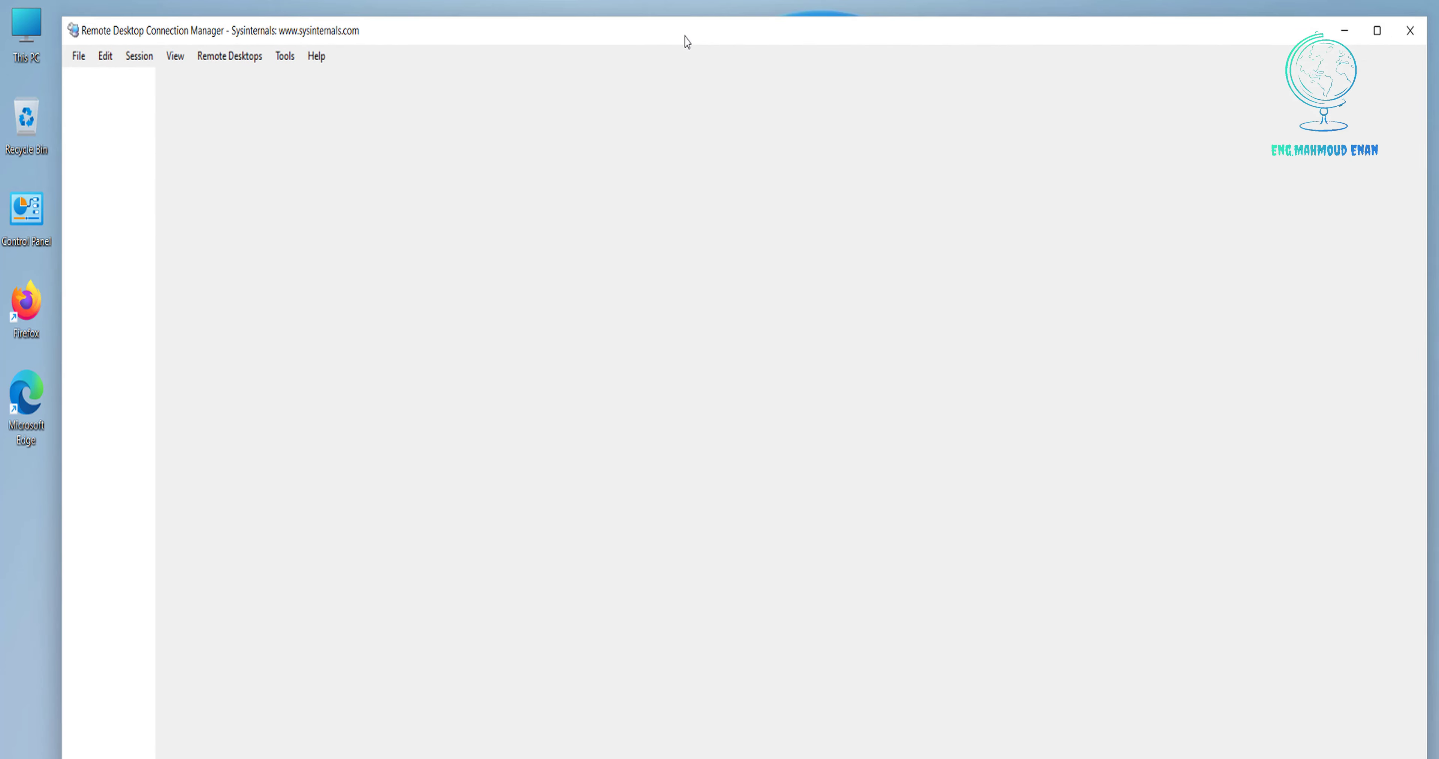
double_click(686, 40)
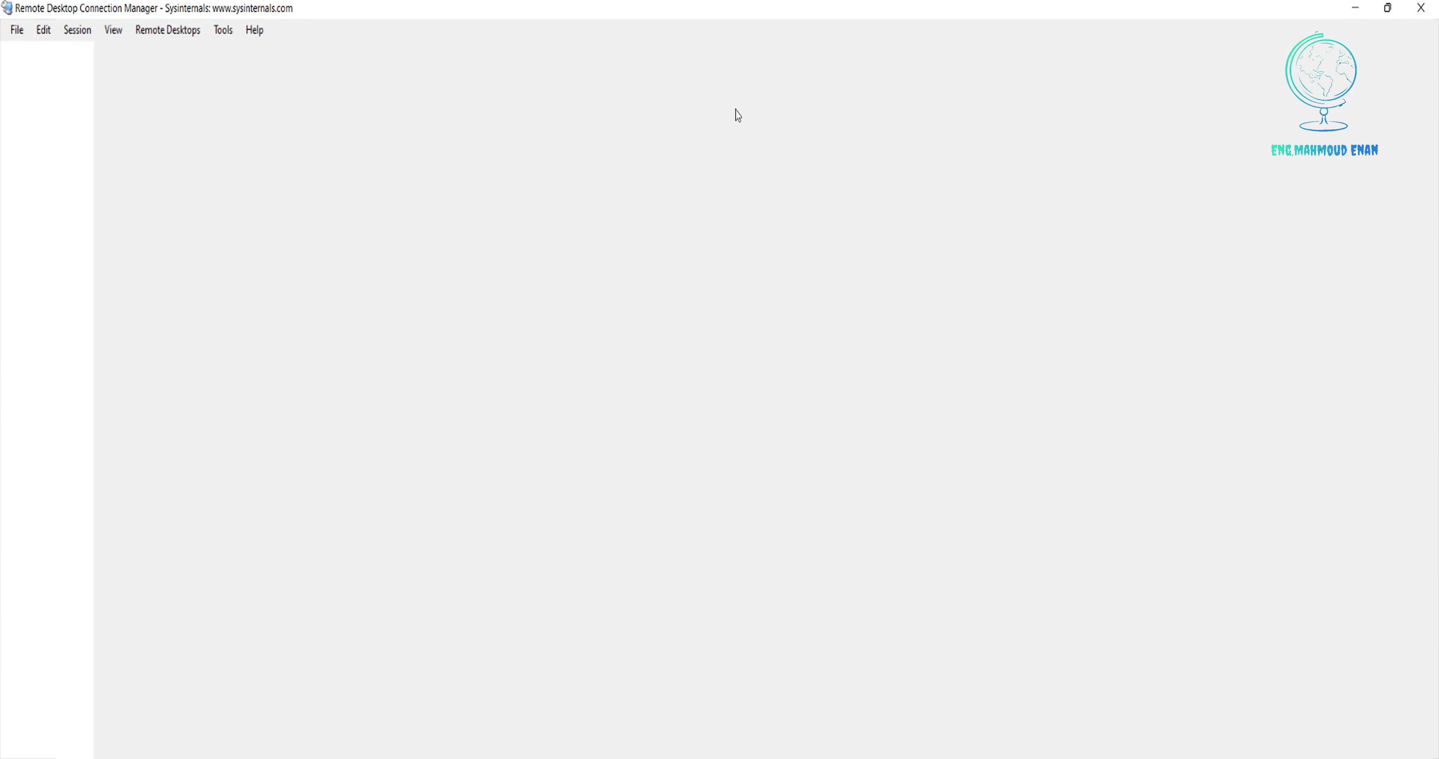
click(18, 30)
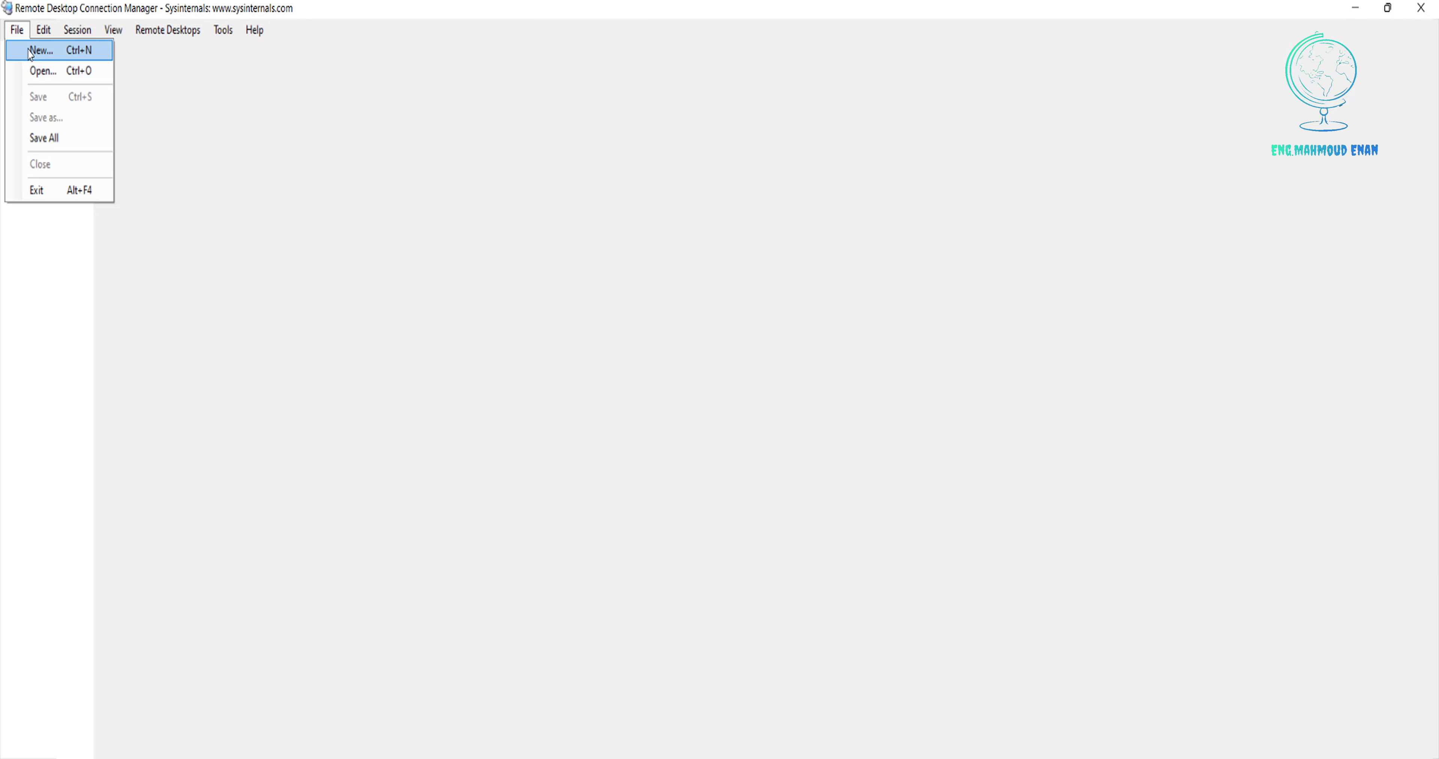
click(34, 50)
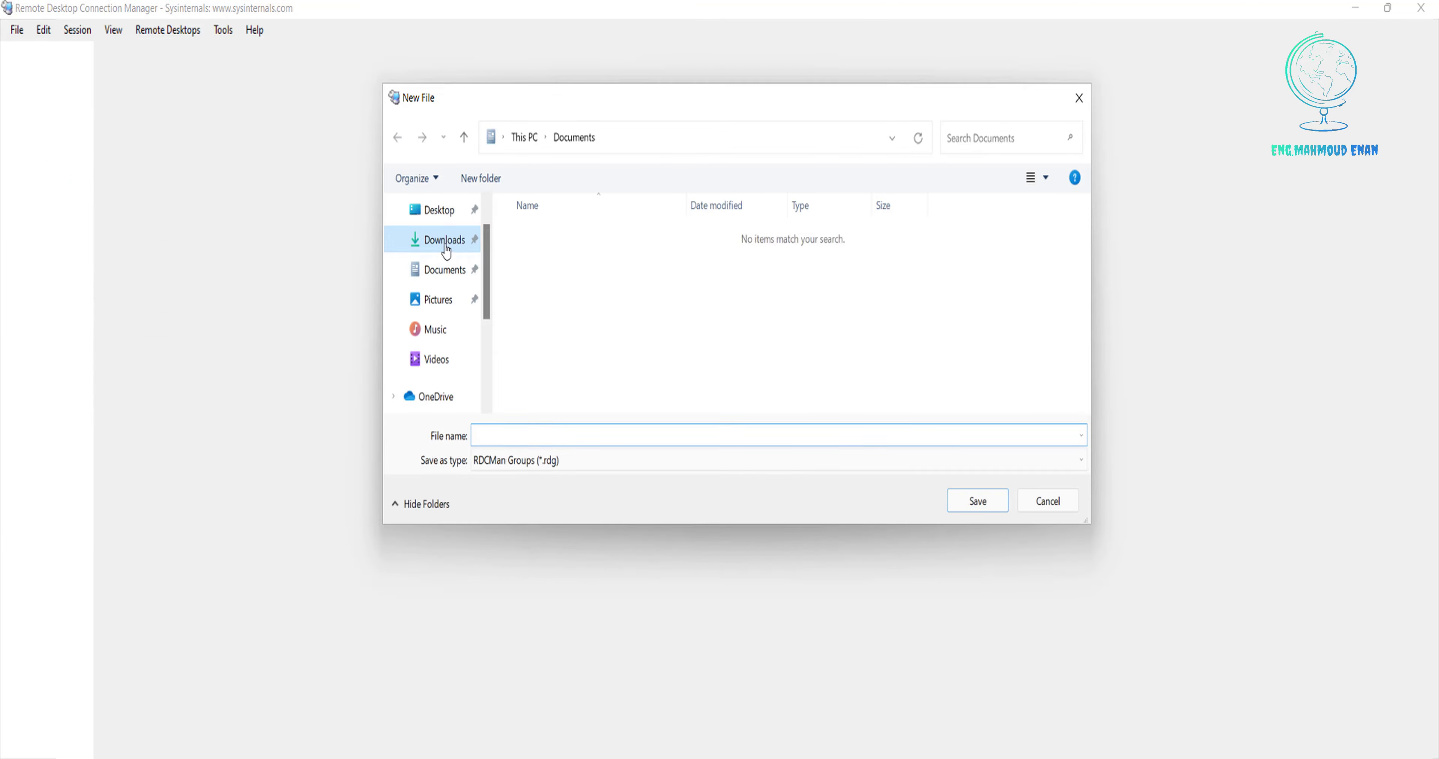
click(445, 241)
double_click(542, 267)
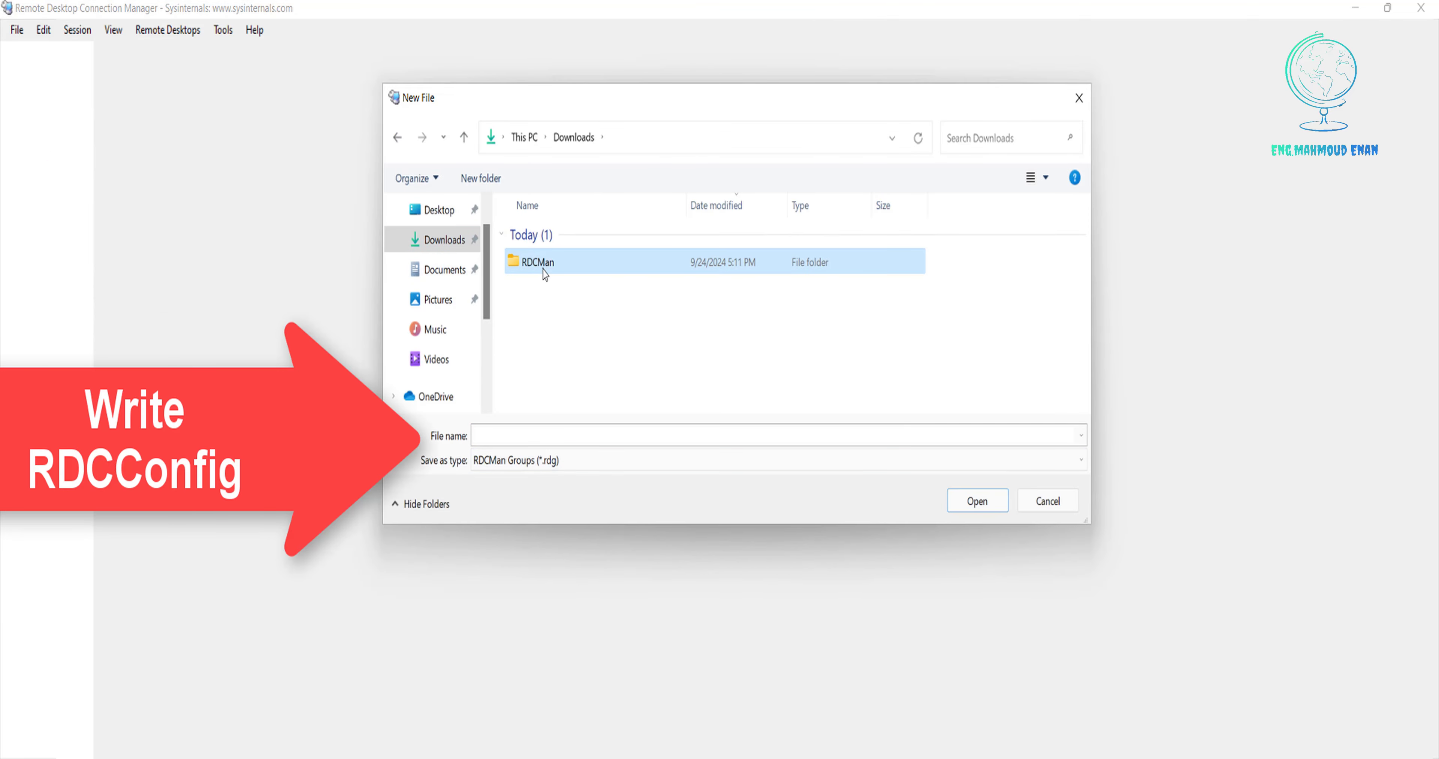
click(567, 435)
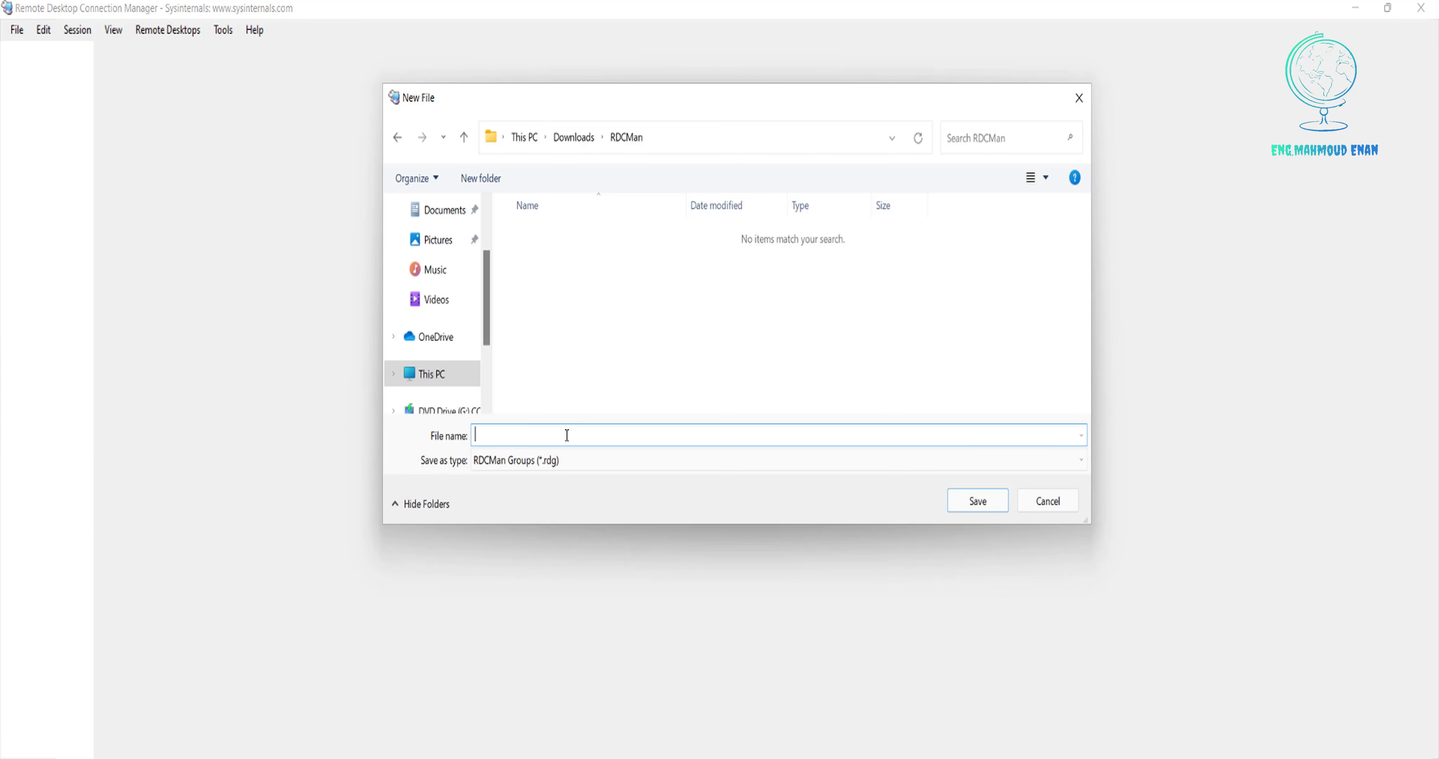
text(RD)
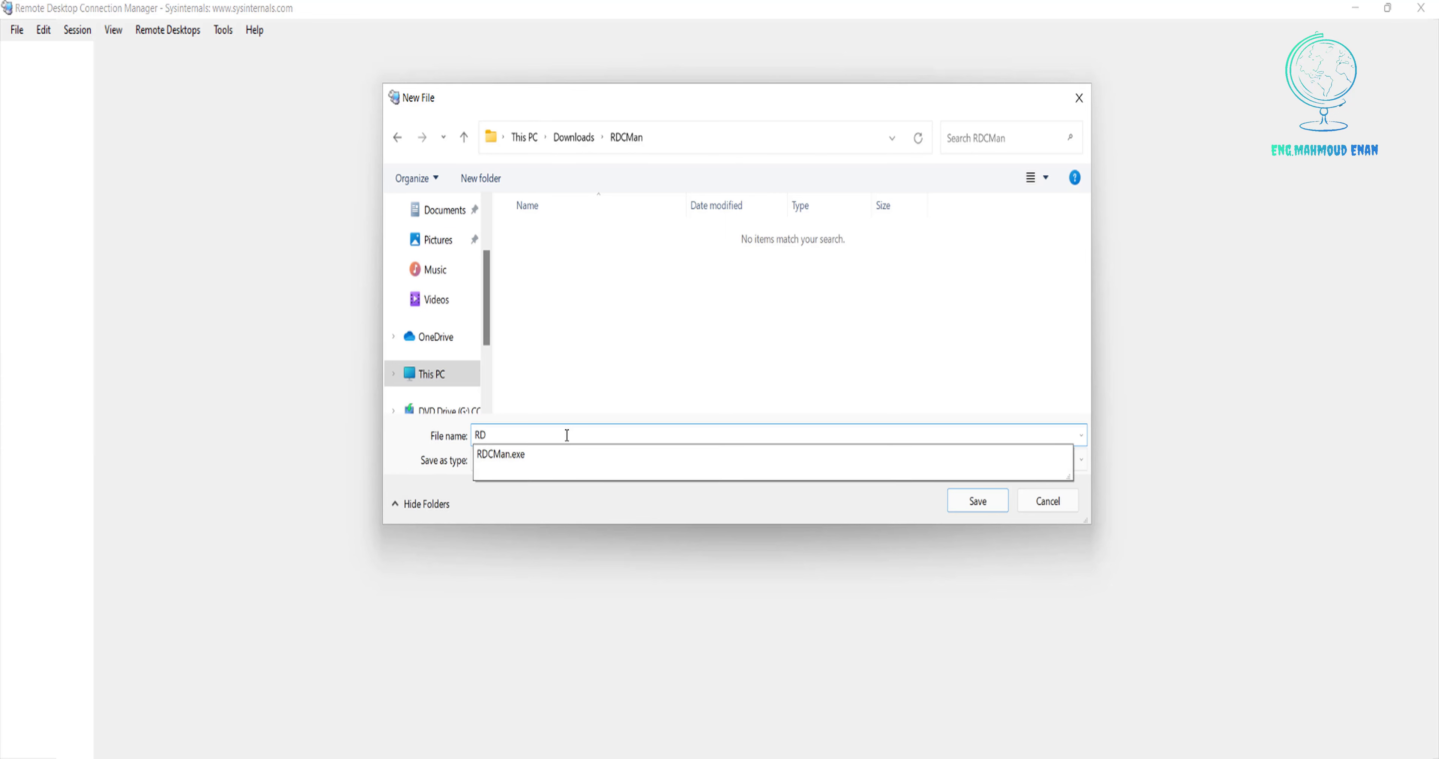
text(CCo)
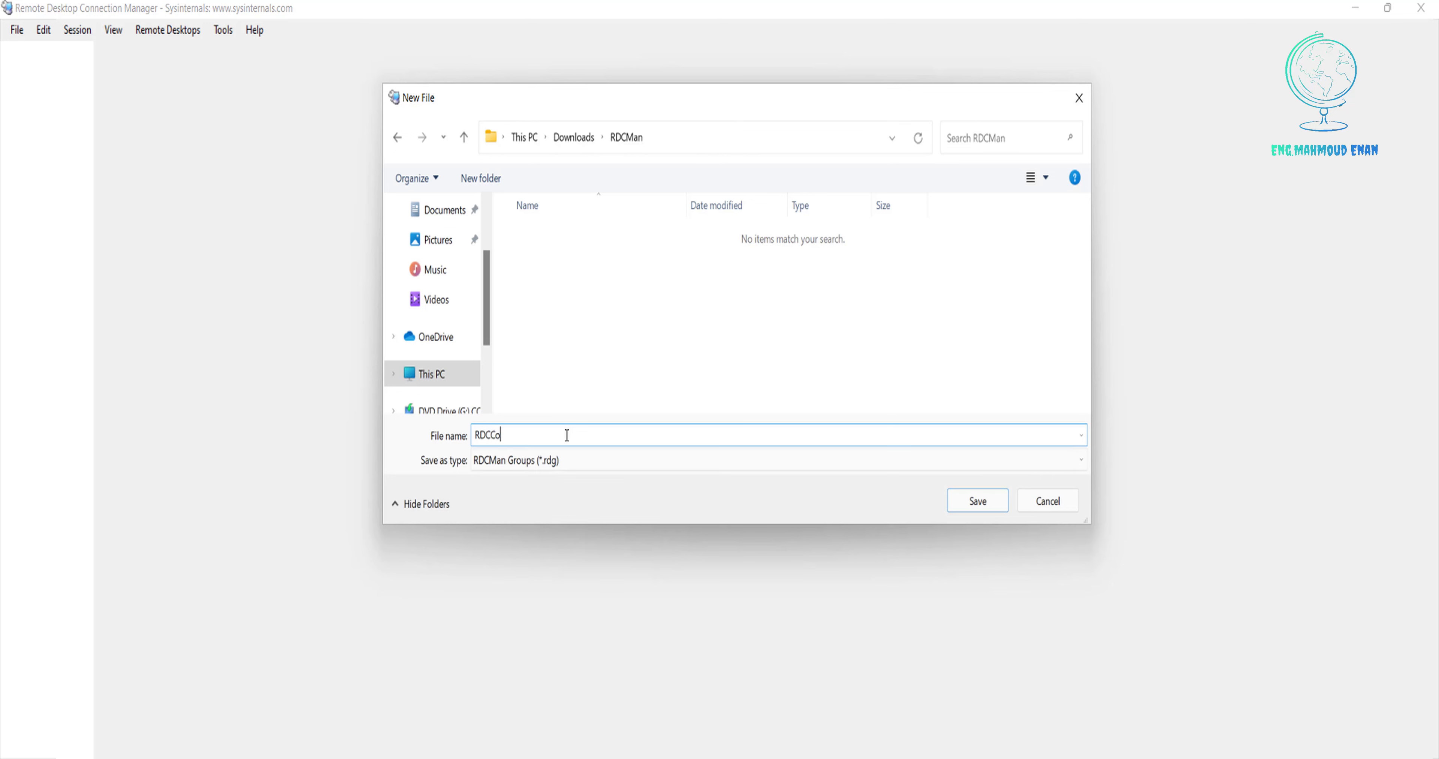
text(nfig)
click(977, 503)
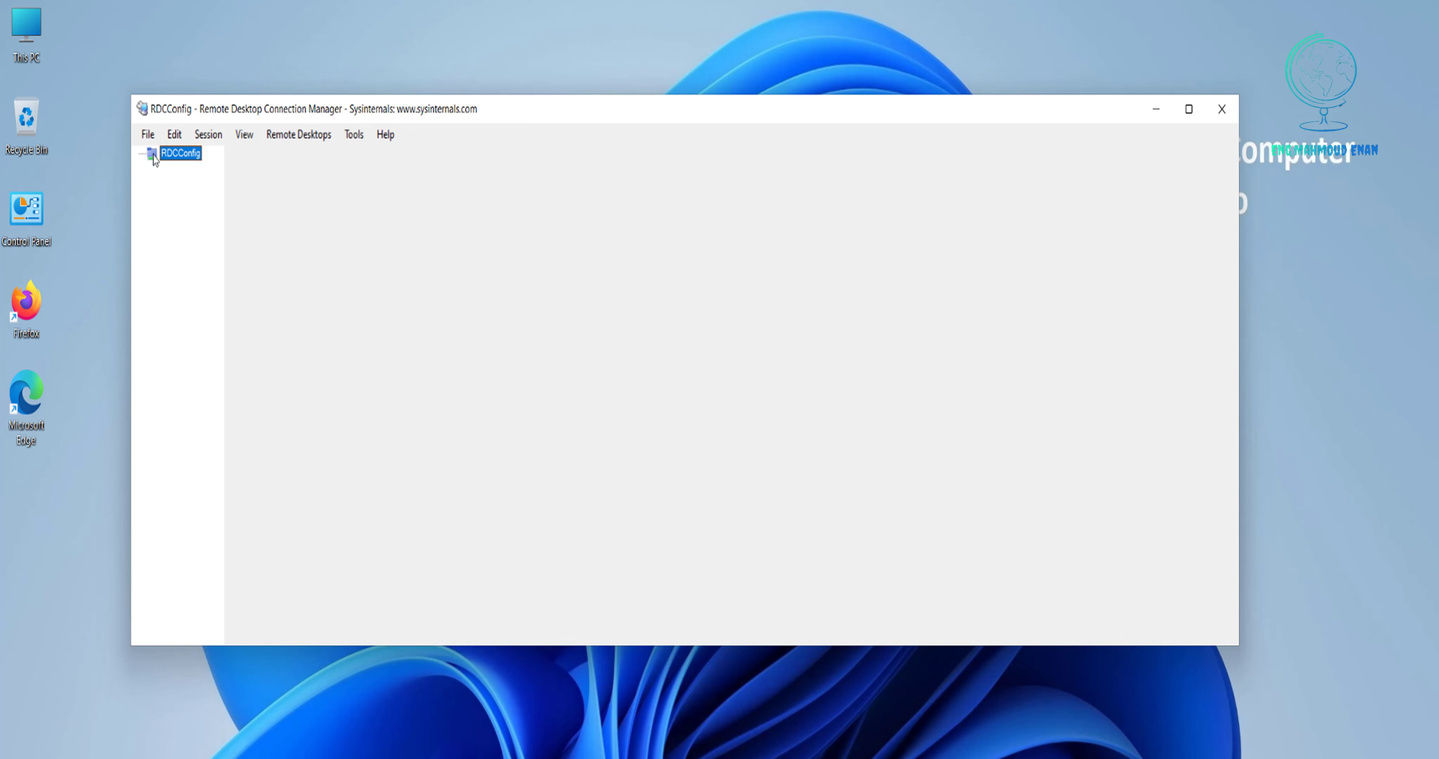
Add a group named Servers under RDCConfig.
right_click(155, 161)
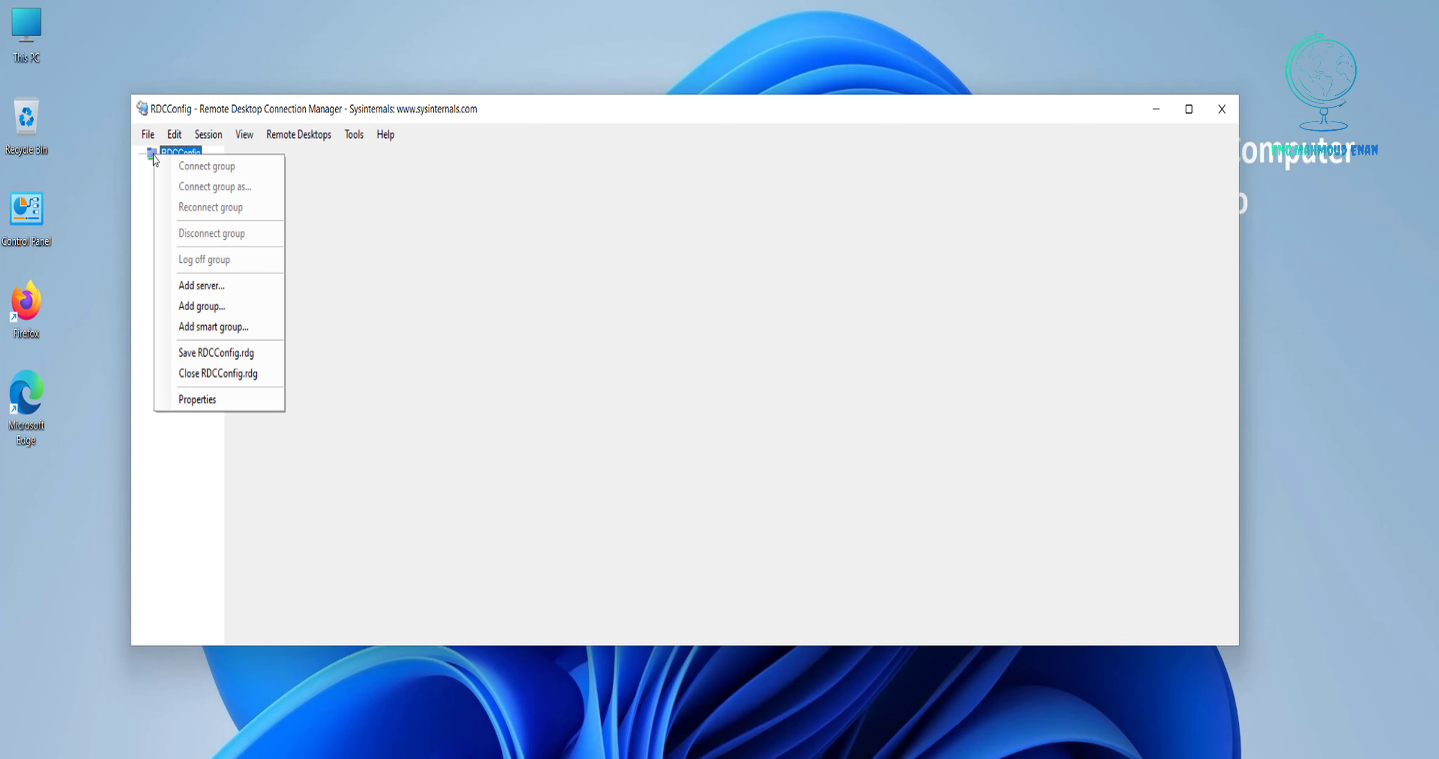
click(175, 135)
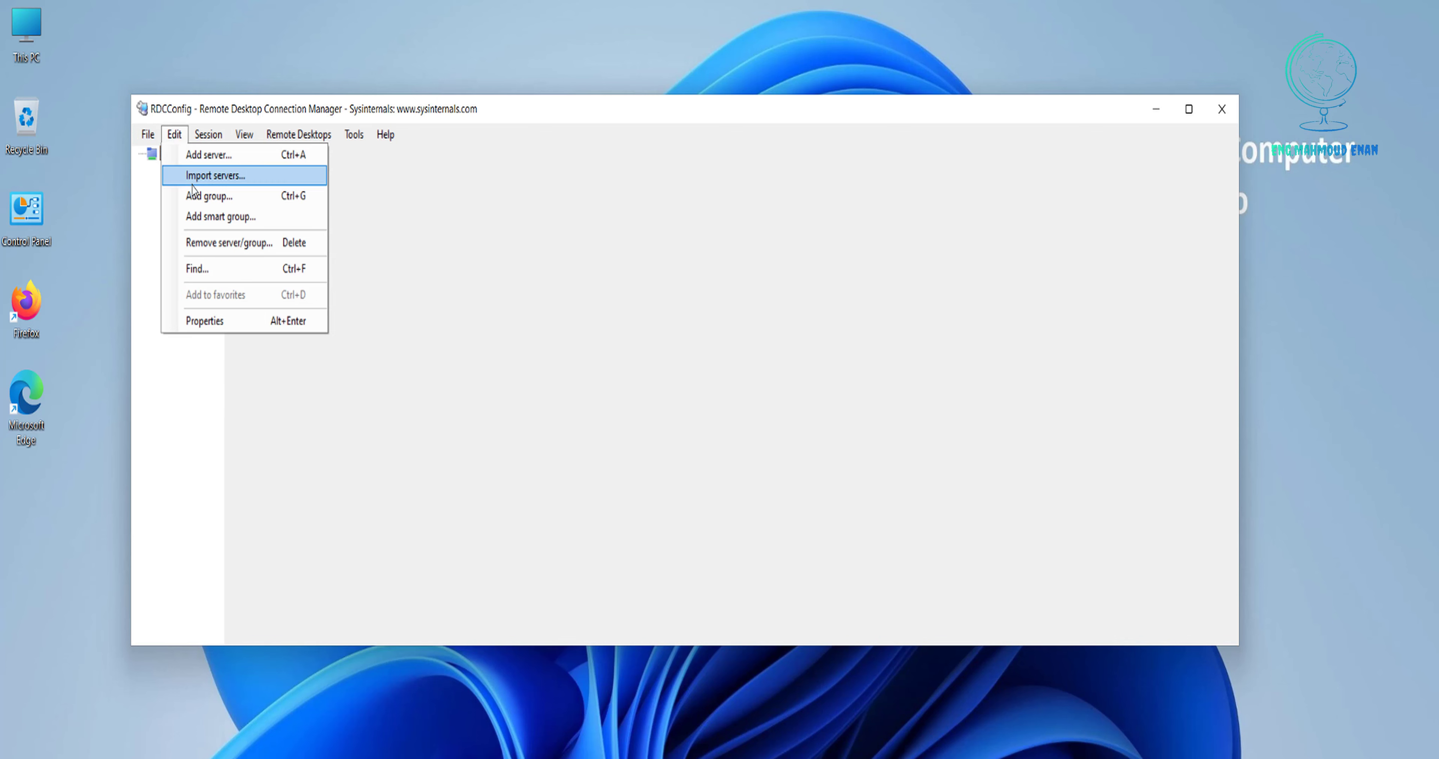
click(195, 196)
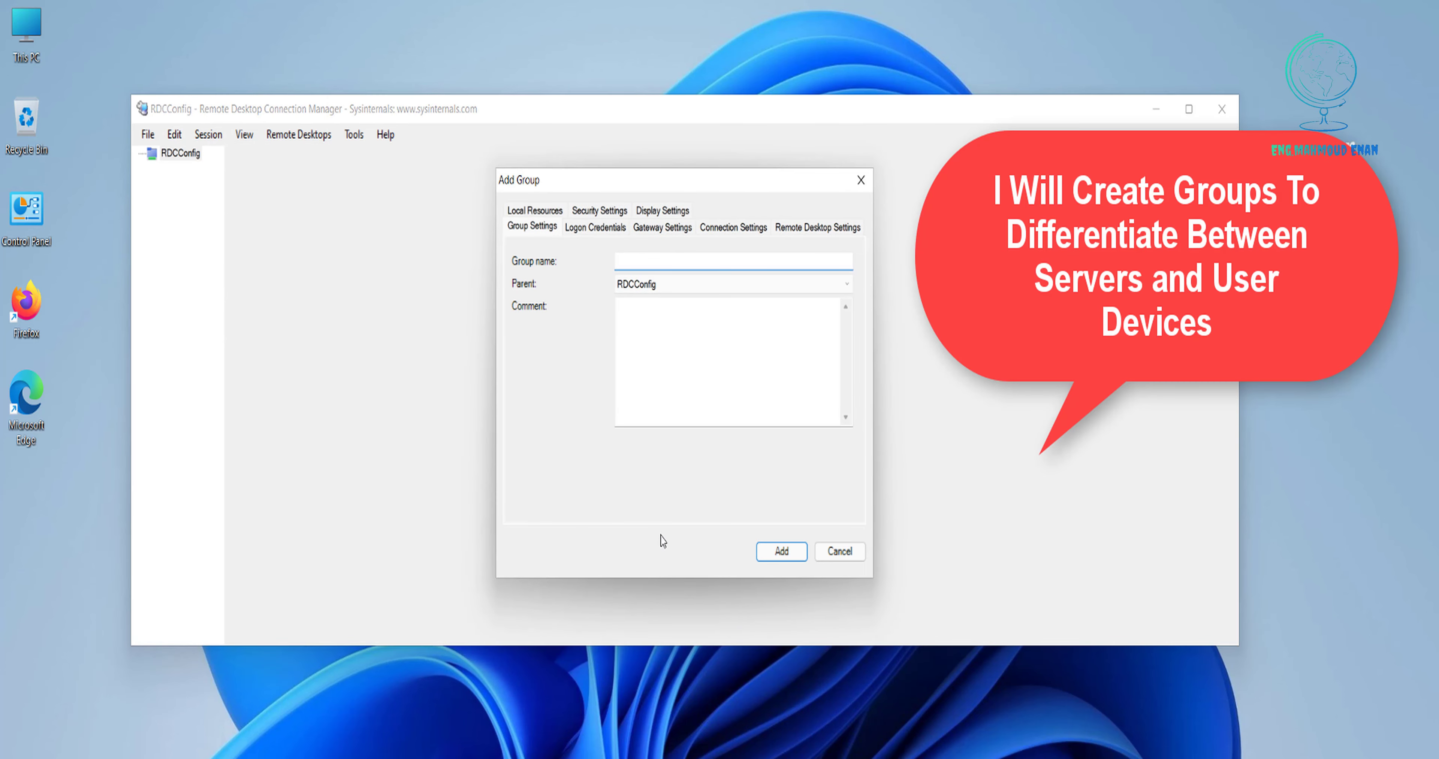
text(Servers)
click(781, 550)
Add a second group named Client under RDCConfig.
click(180, 153)
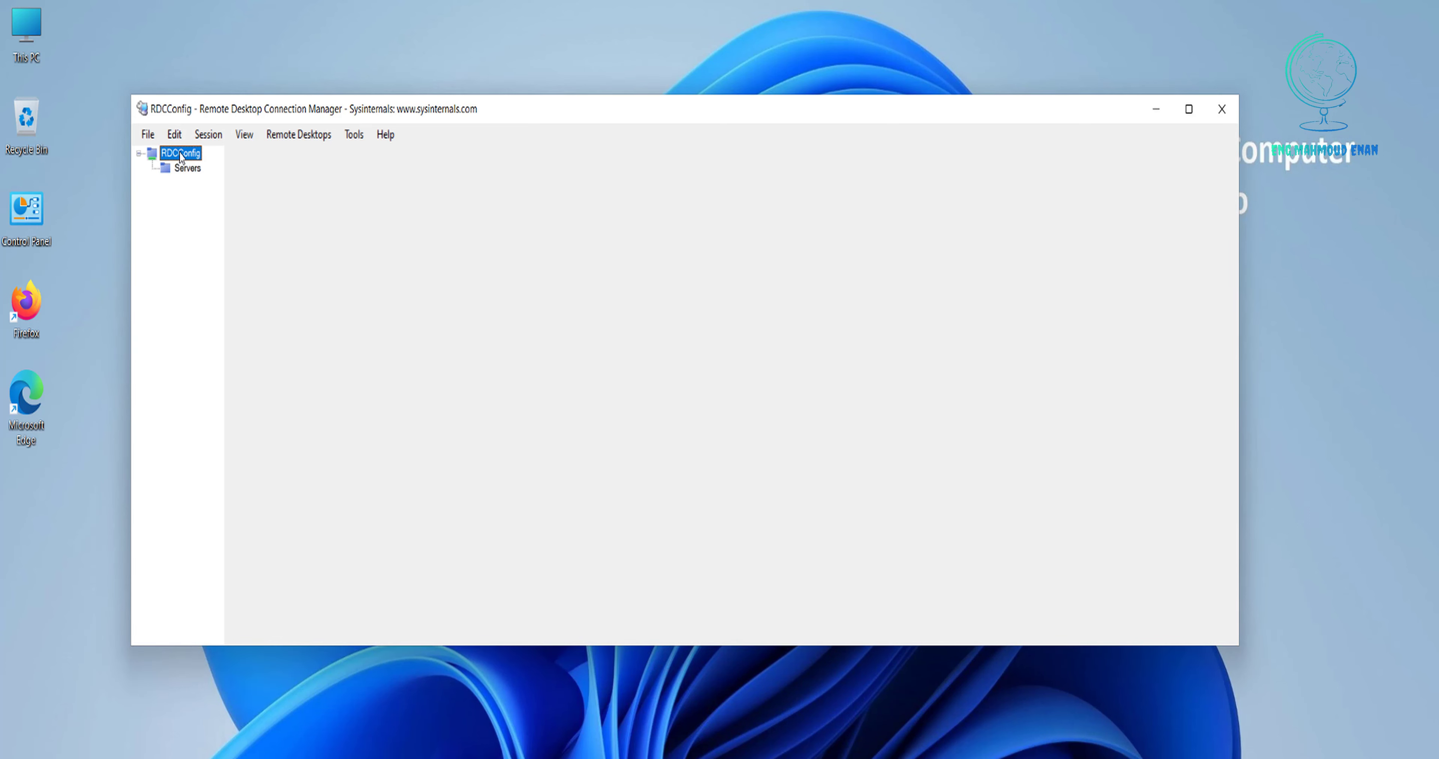
right_click(180, 152)
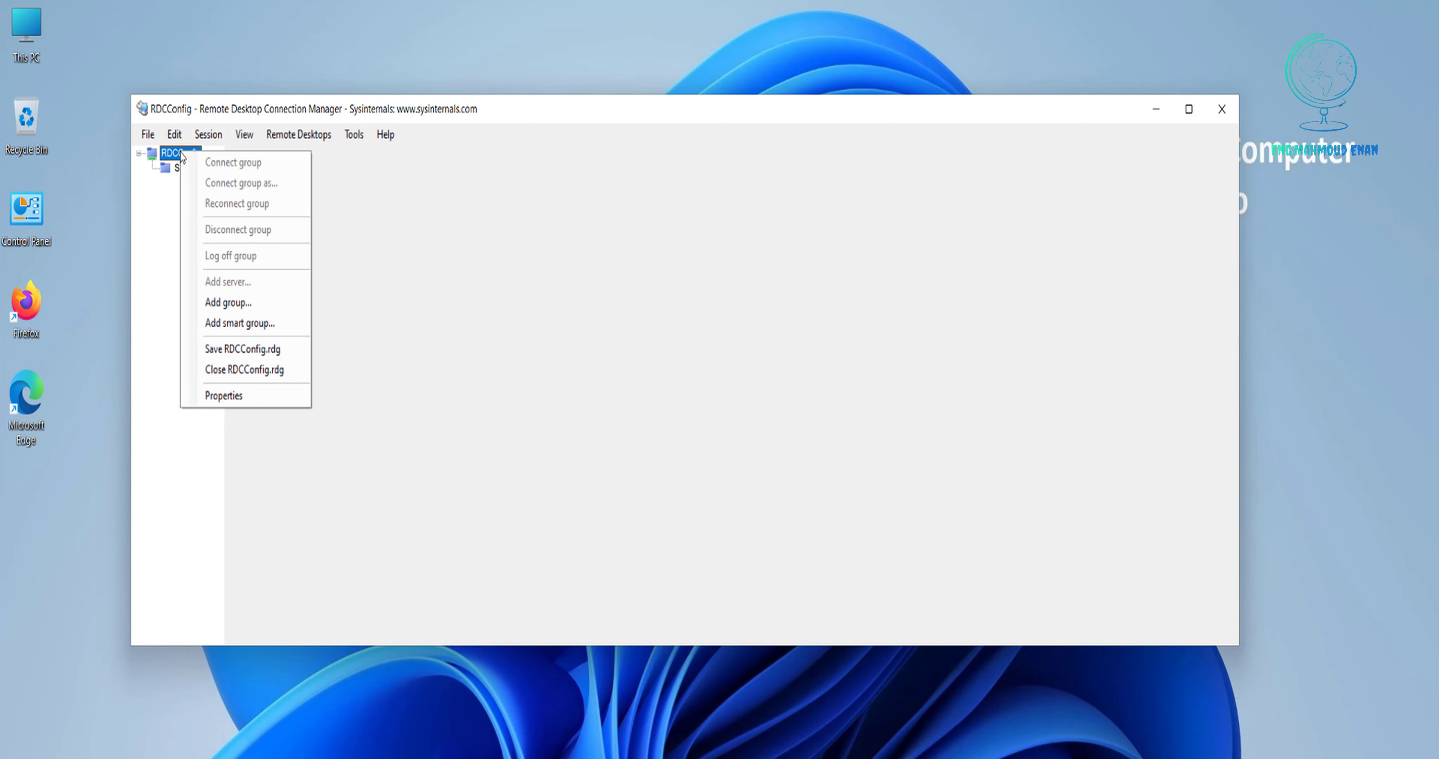
click(266, 312)
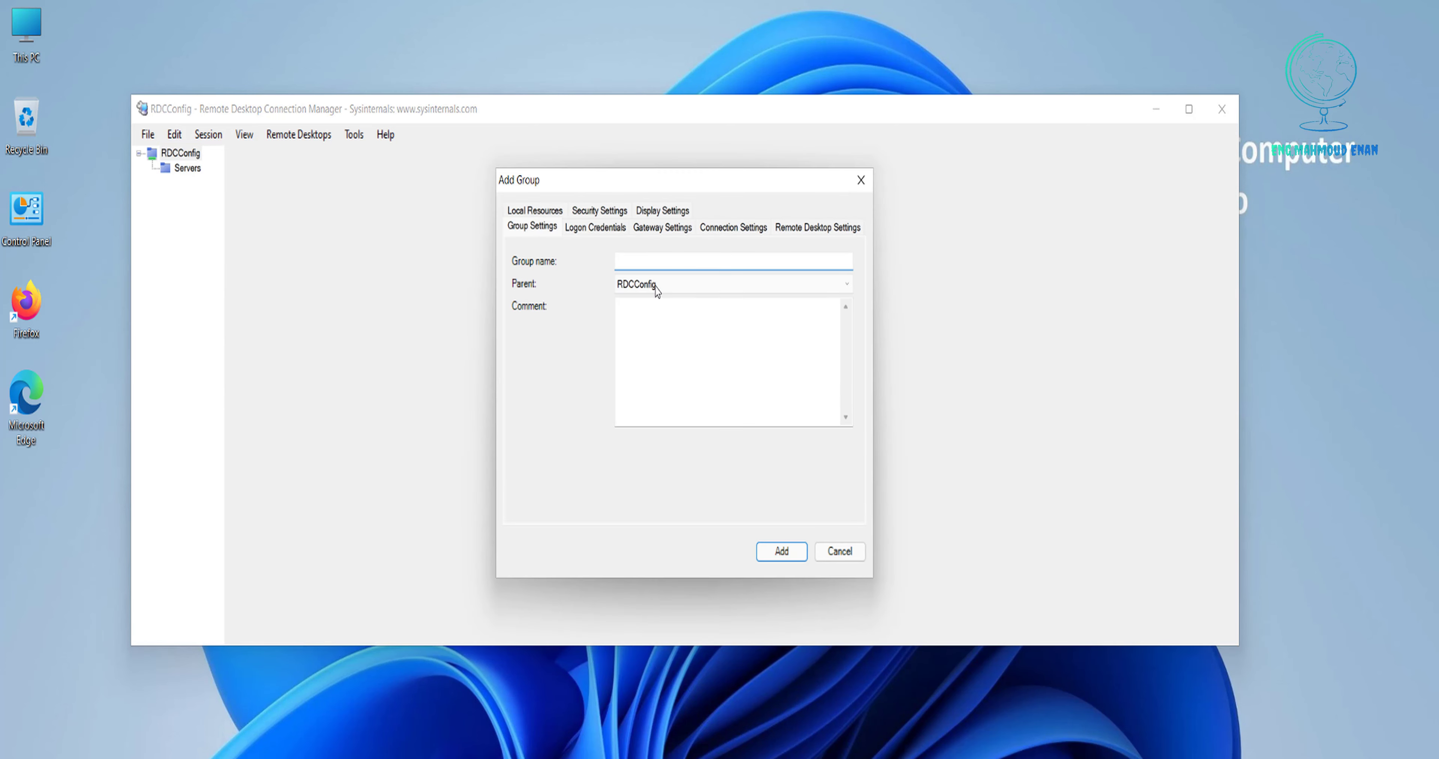
click(663, 260)
text(C)
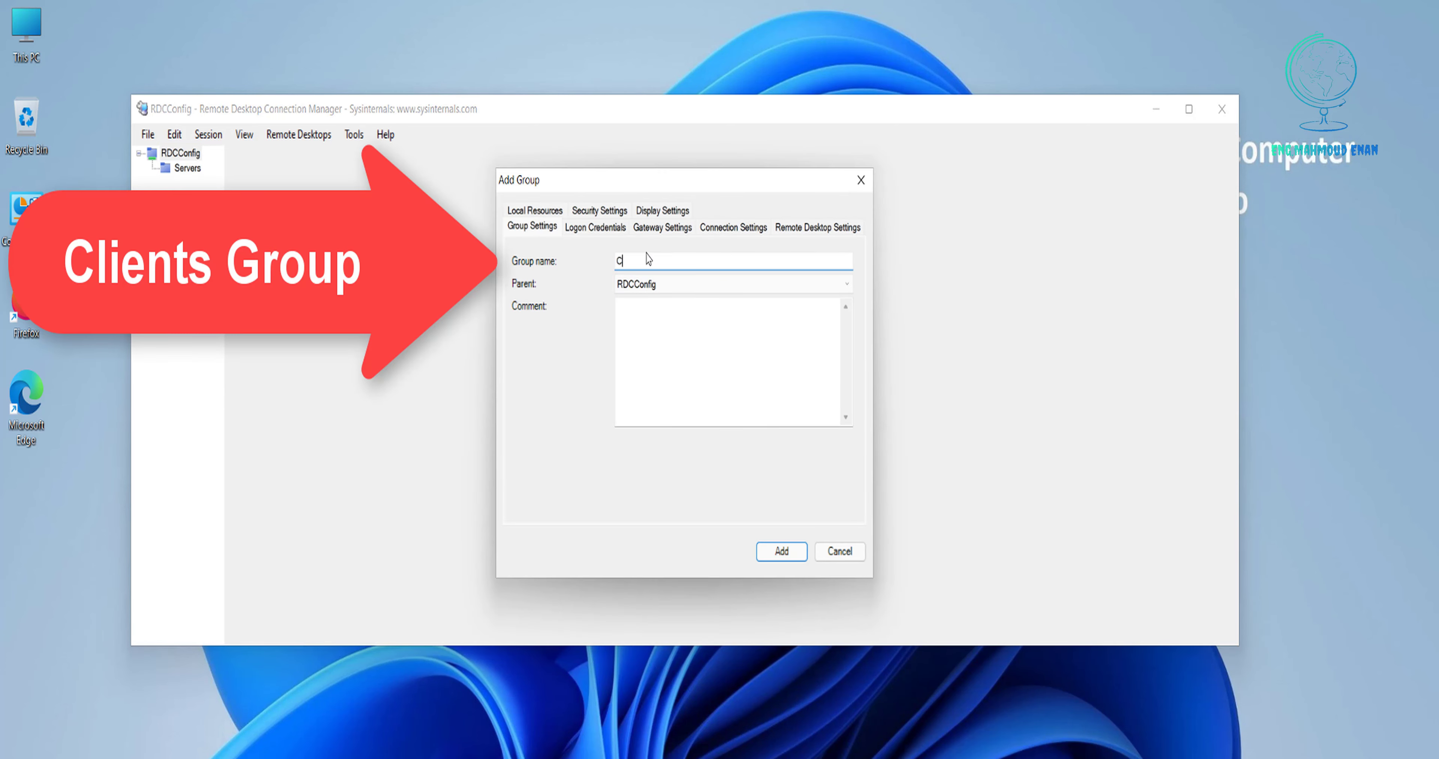
text(lient)
click(787, 558)
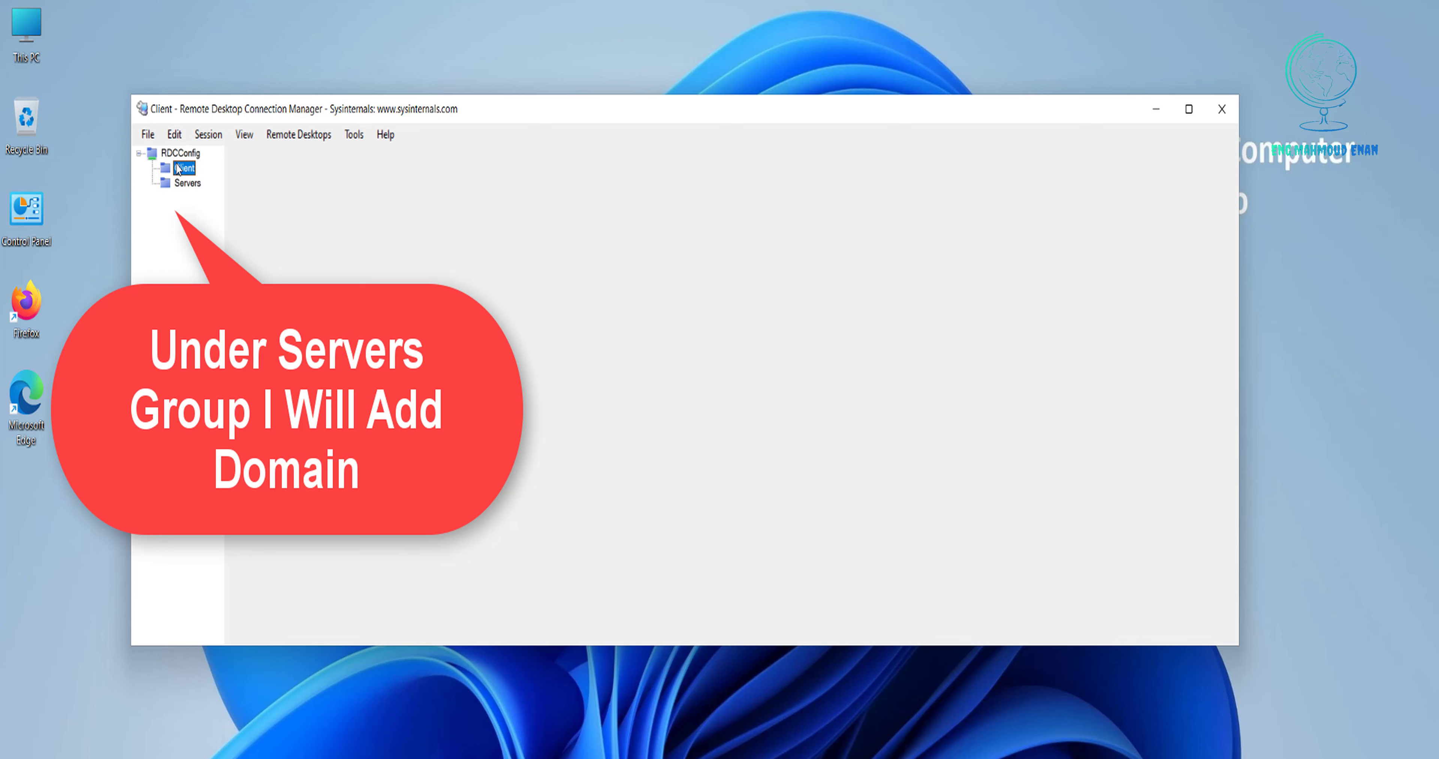
Add server 11.0.0.200 with display name Domain under the Servers group.
click(186, 183)
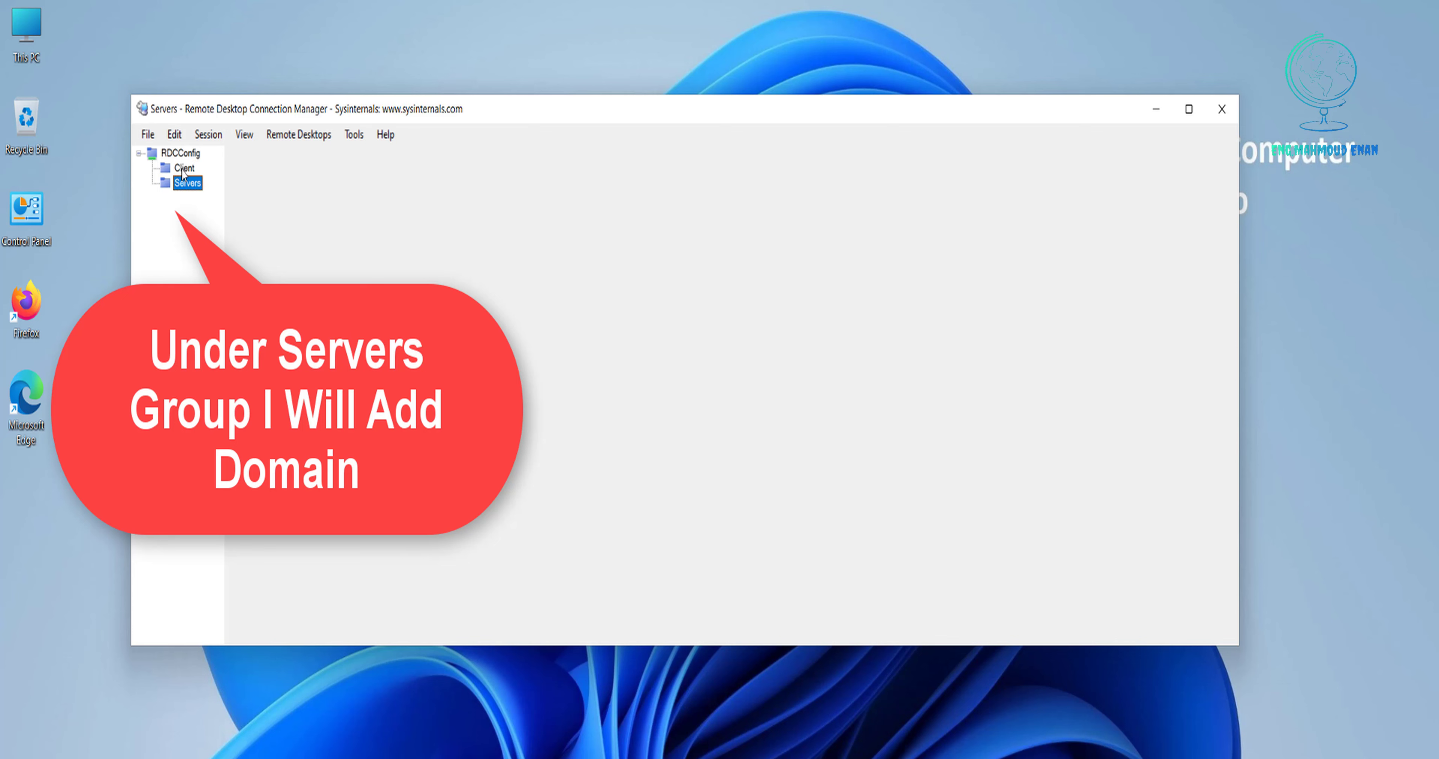
click(180, 169)
click(184, 184)
click(182, 169)
click(182, 187)
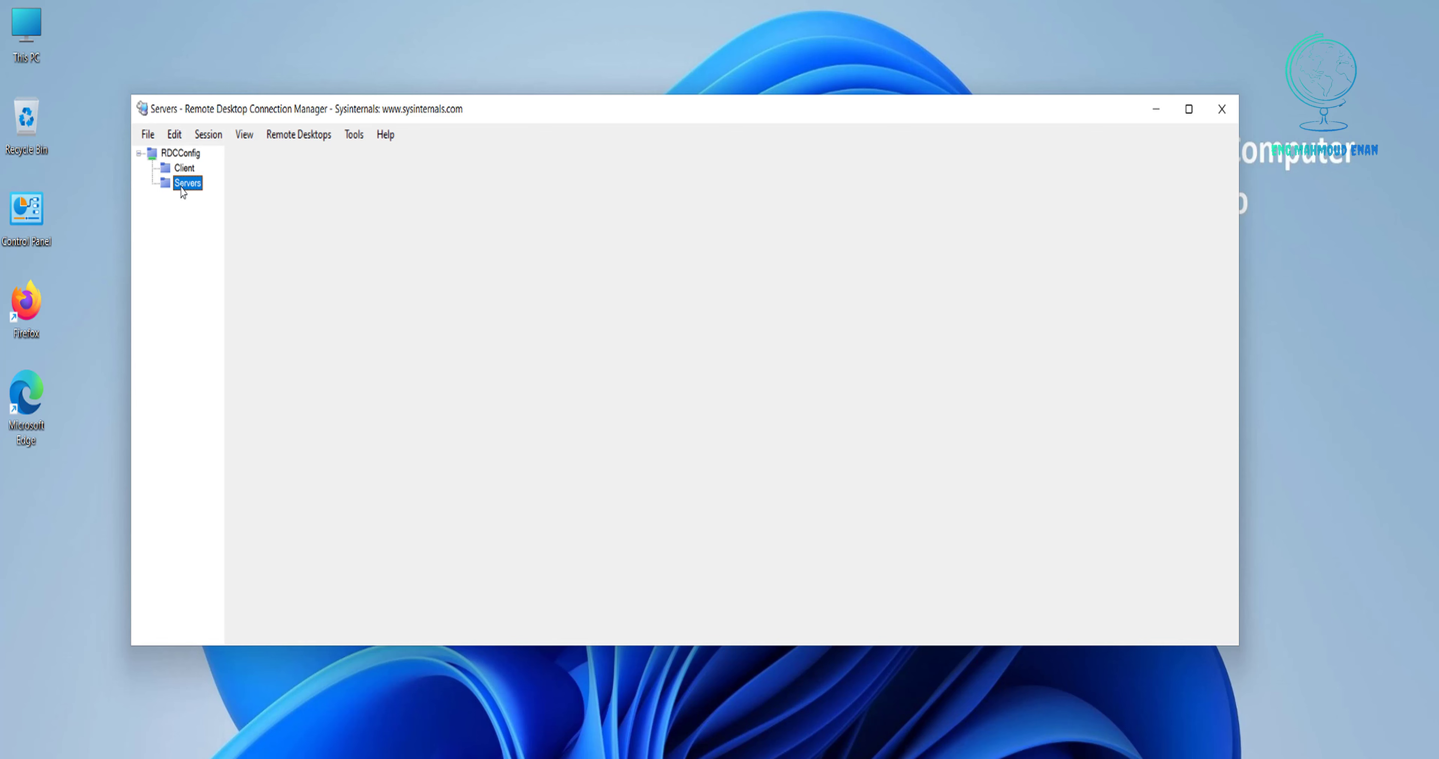
right_click(182, 193)
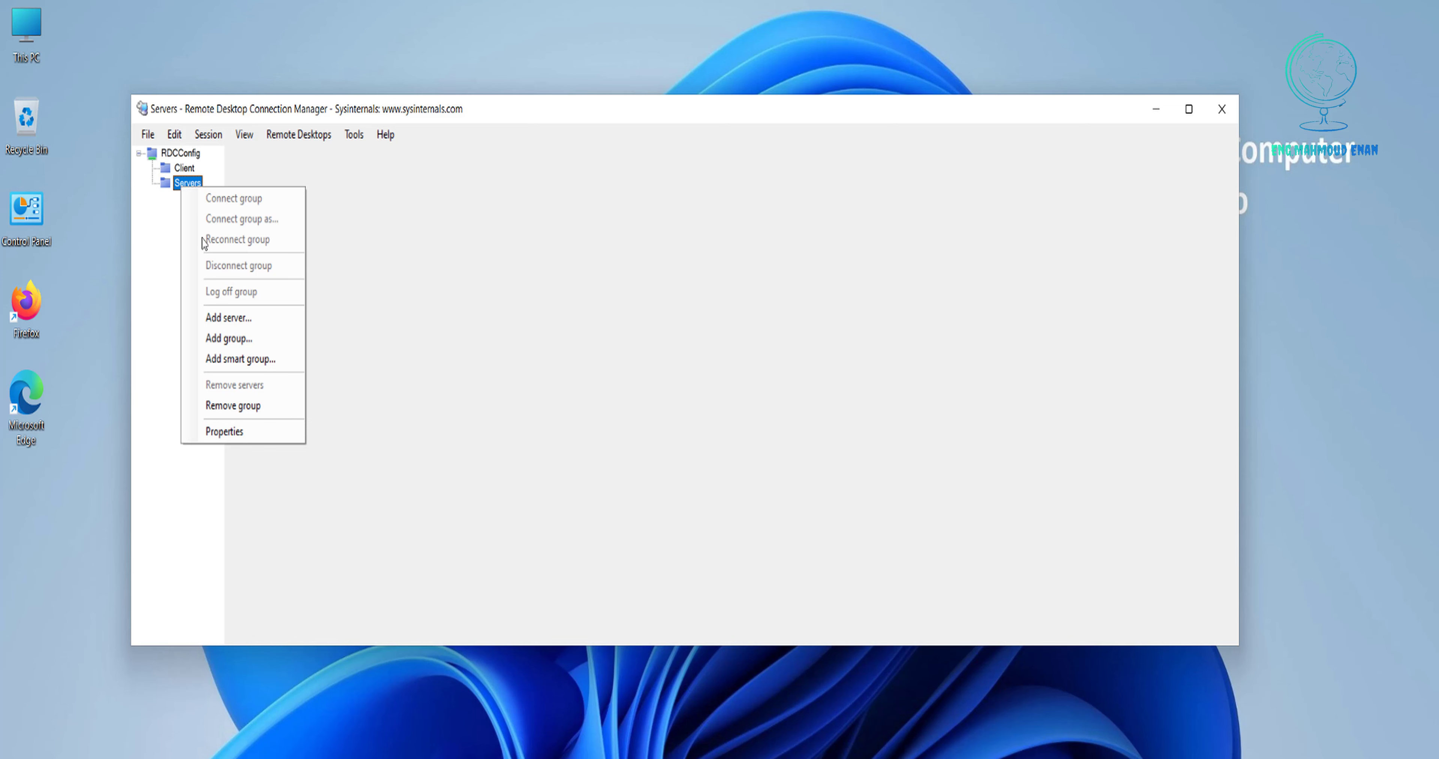
click(237, 319)
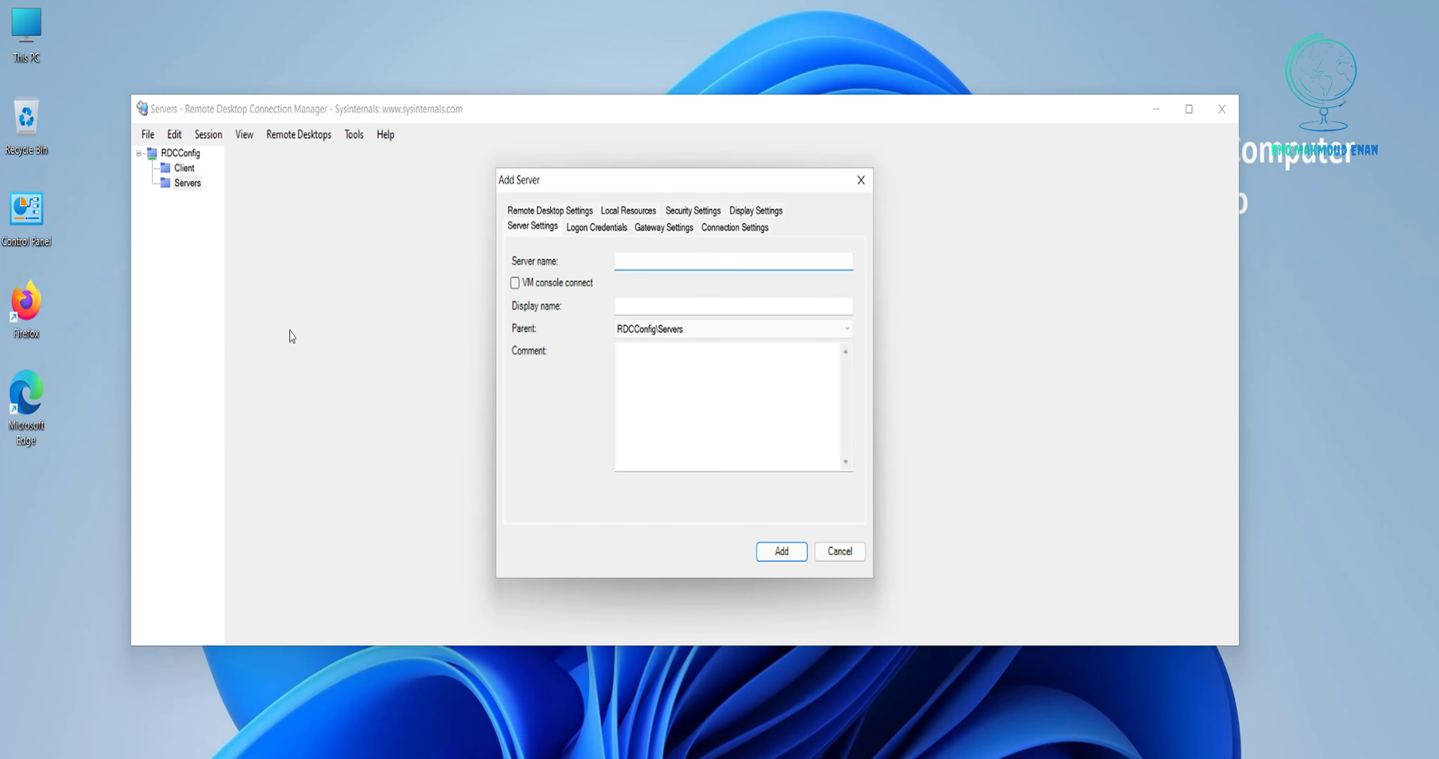
text(11.0.0.200)
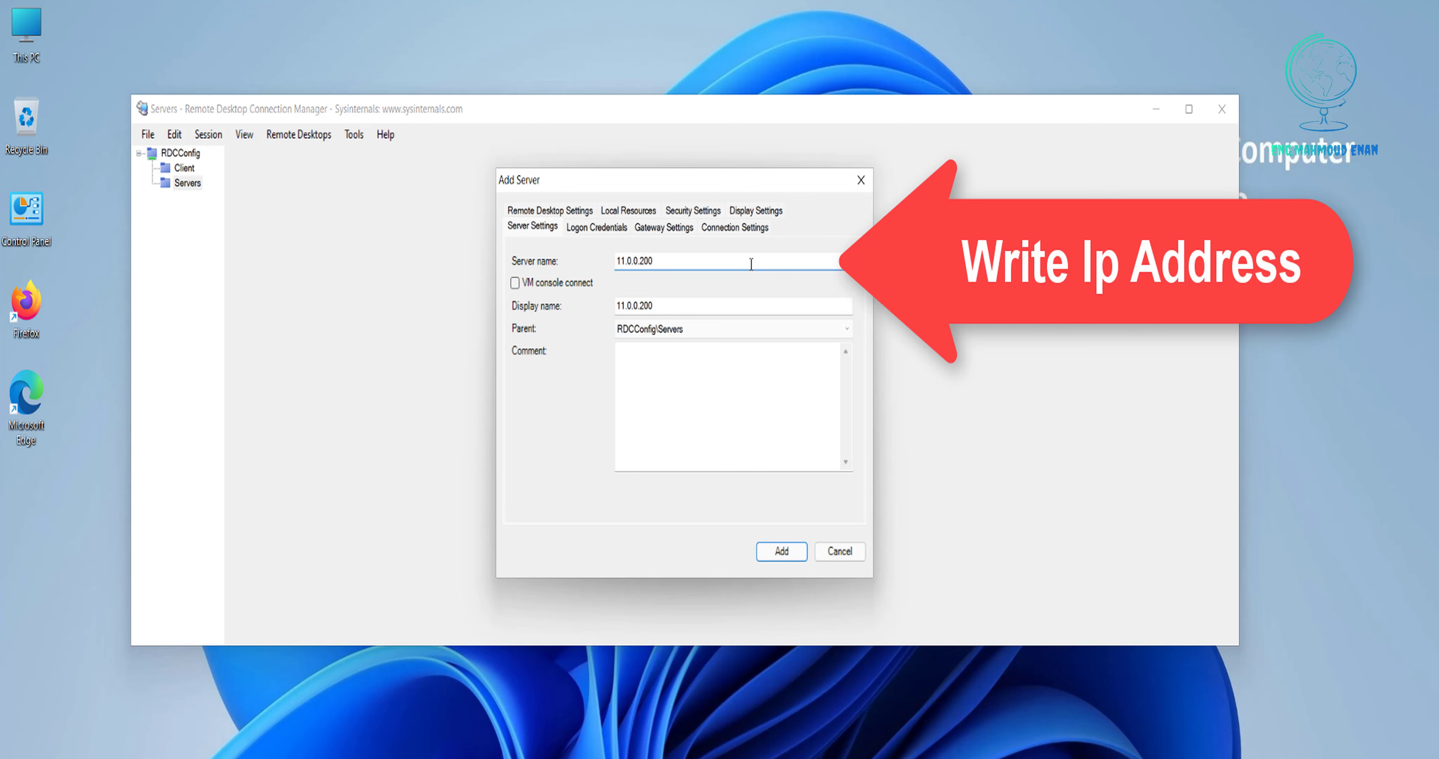
drag(663, 306, 562, 314)
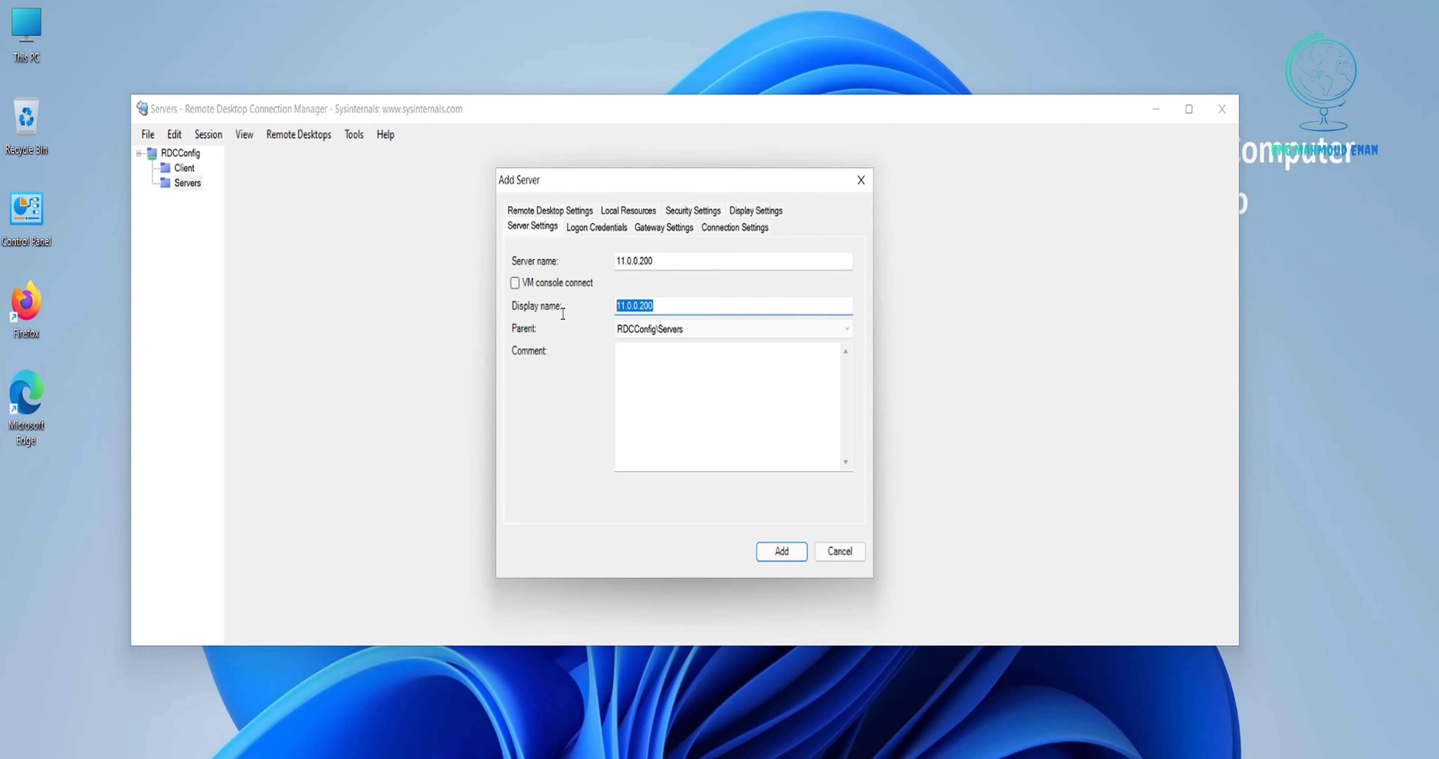
text(Doma)
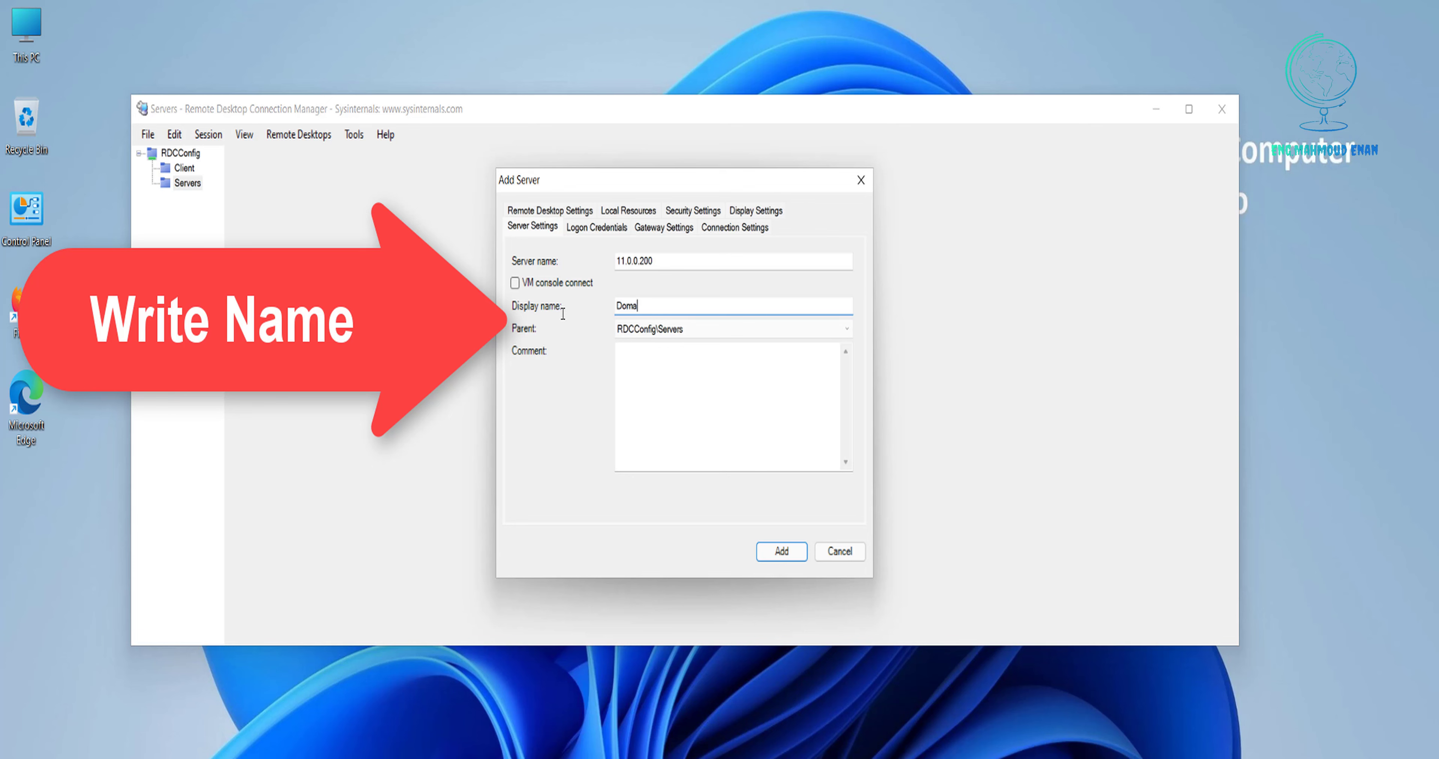
text(in)
click(782, 552)
click(185, 167)
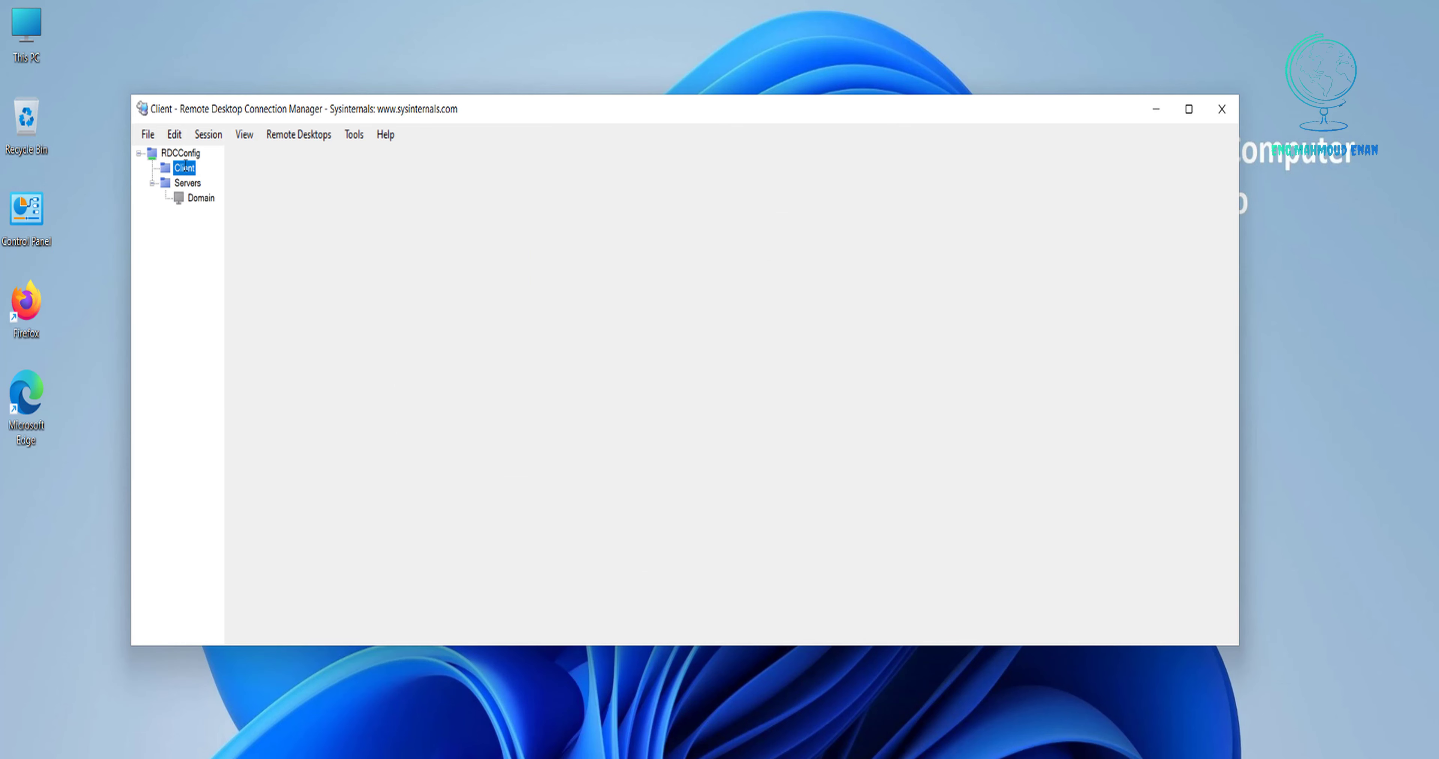
Add Pc-Win7 (11.0.0.7) under Client with its own, non-inherited logon password.
right_click(185, 170)
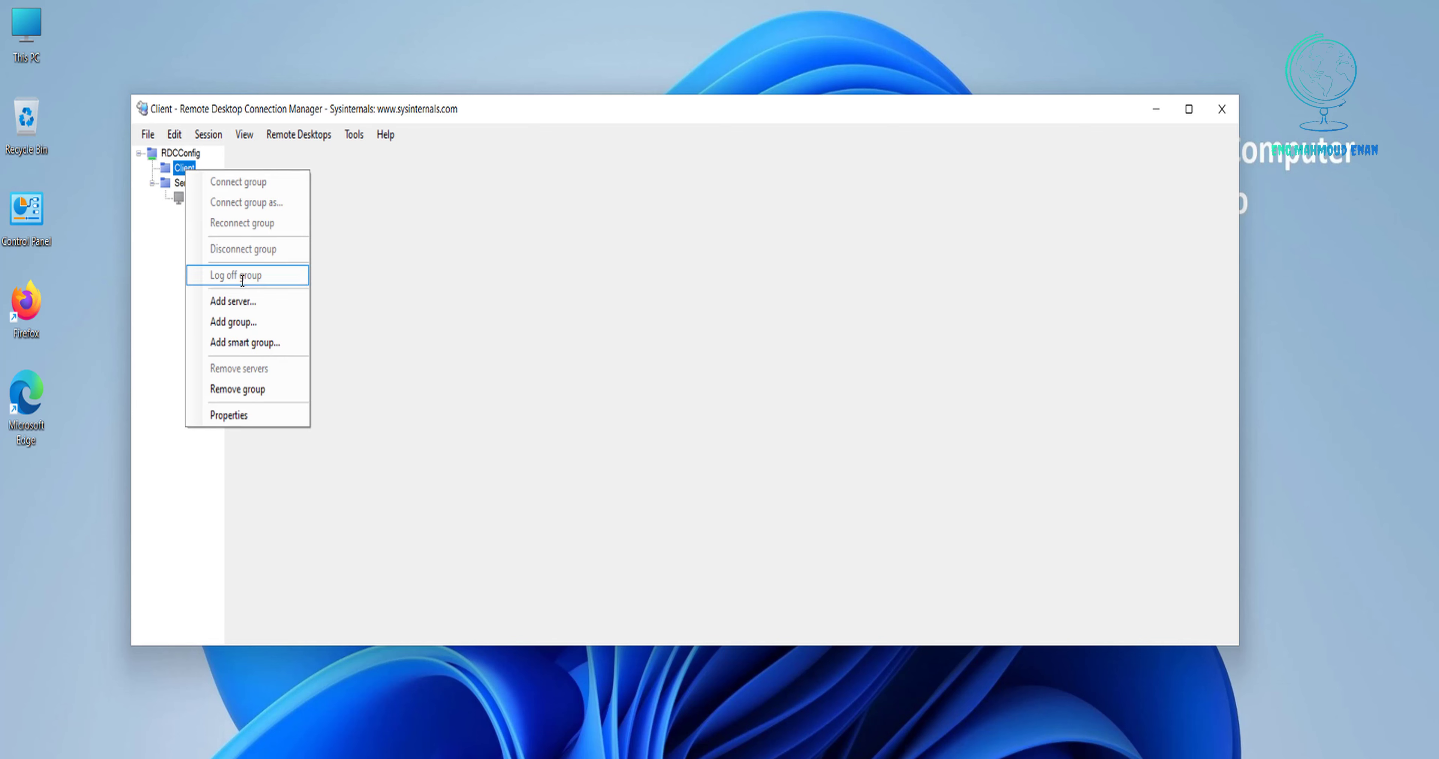
click(233, 301)
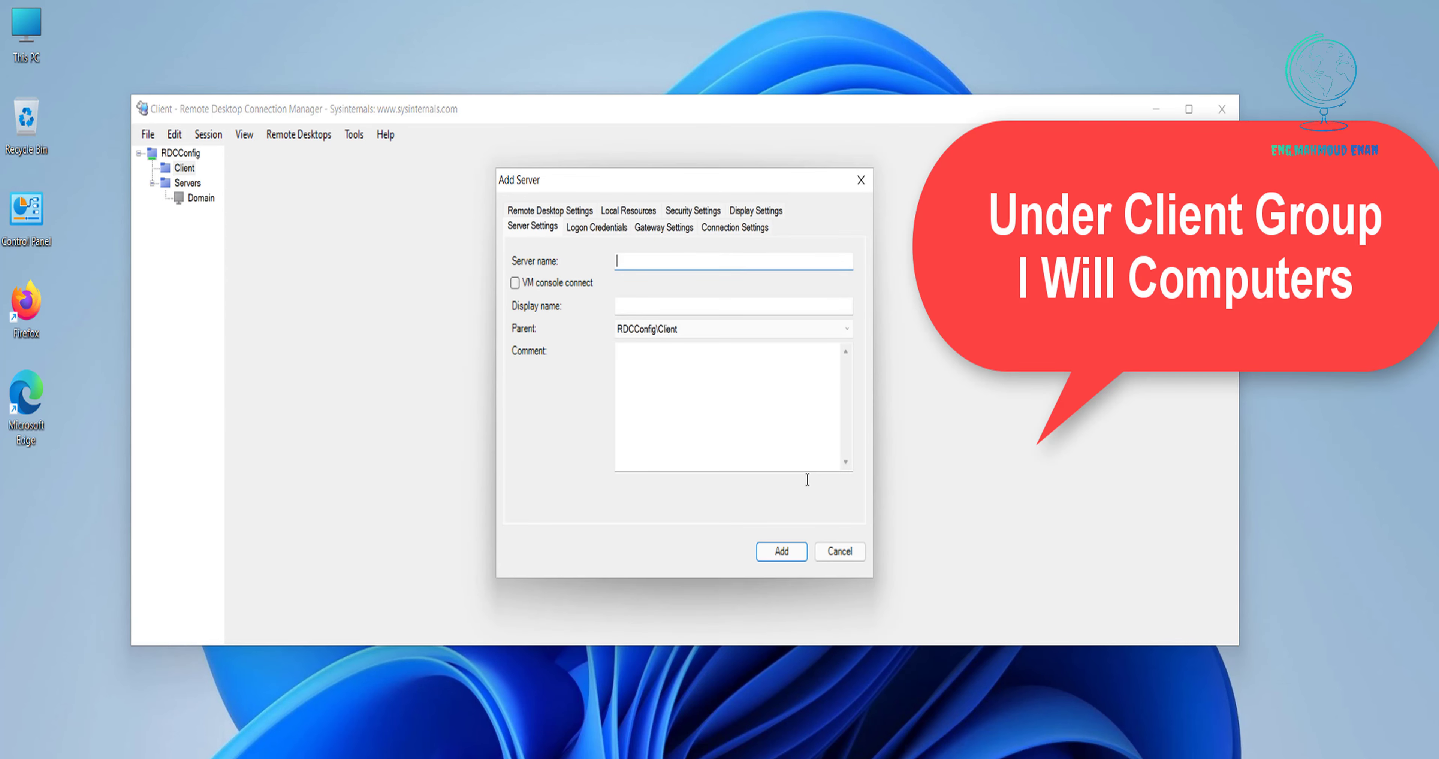
text(11.0.0.7)
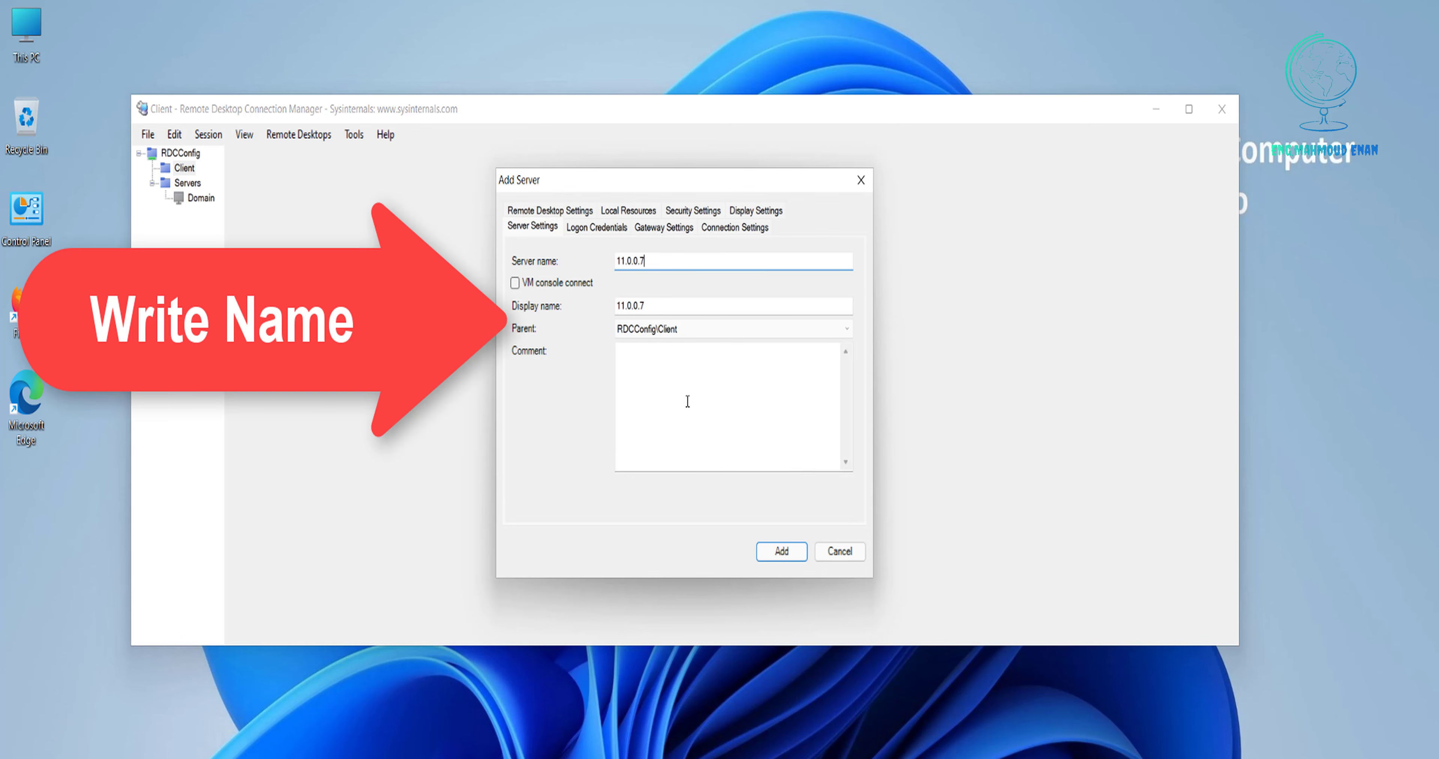
drag(659, 302, 605, 300)
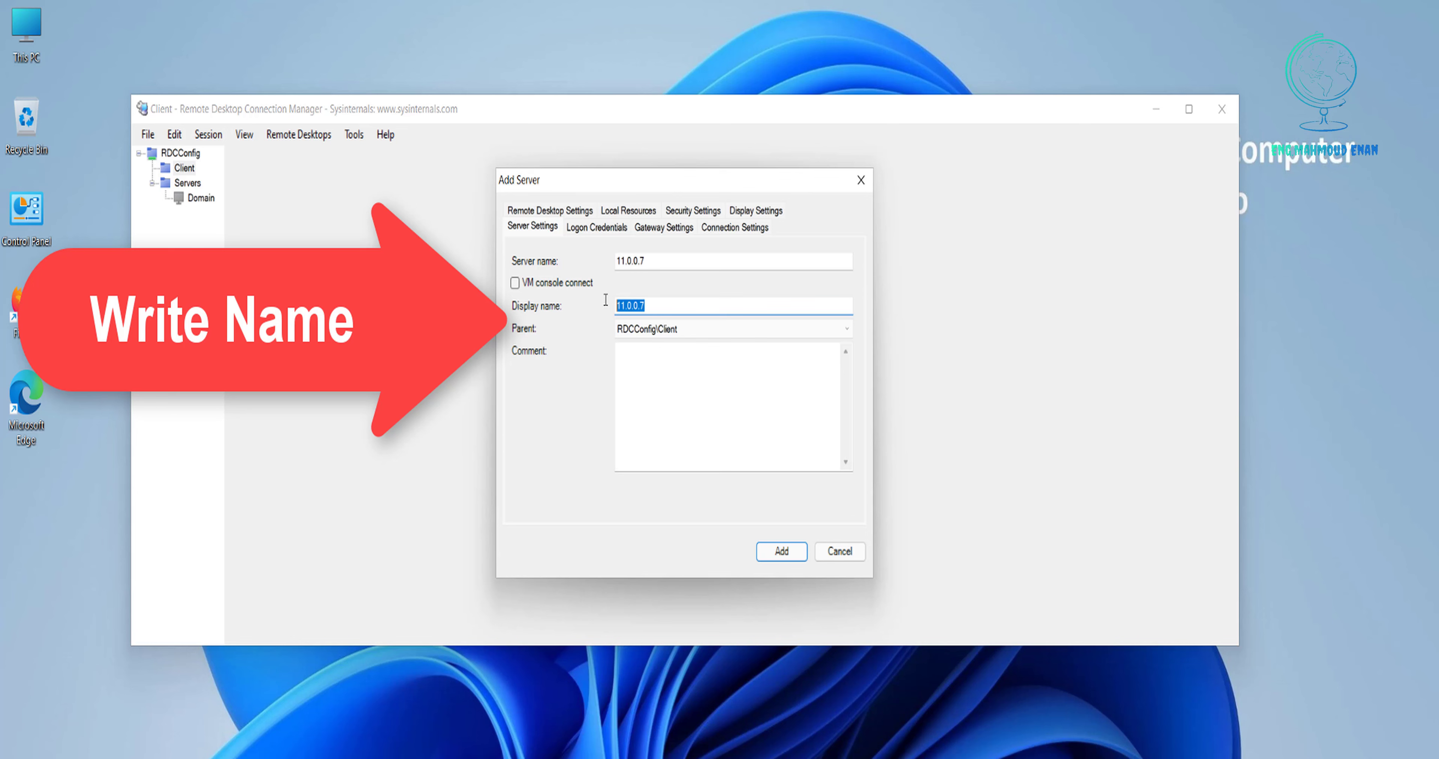
text(Pc)
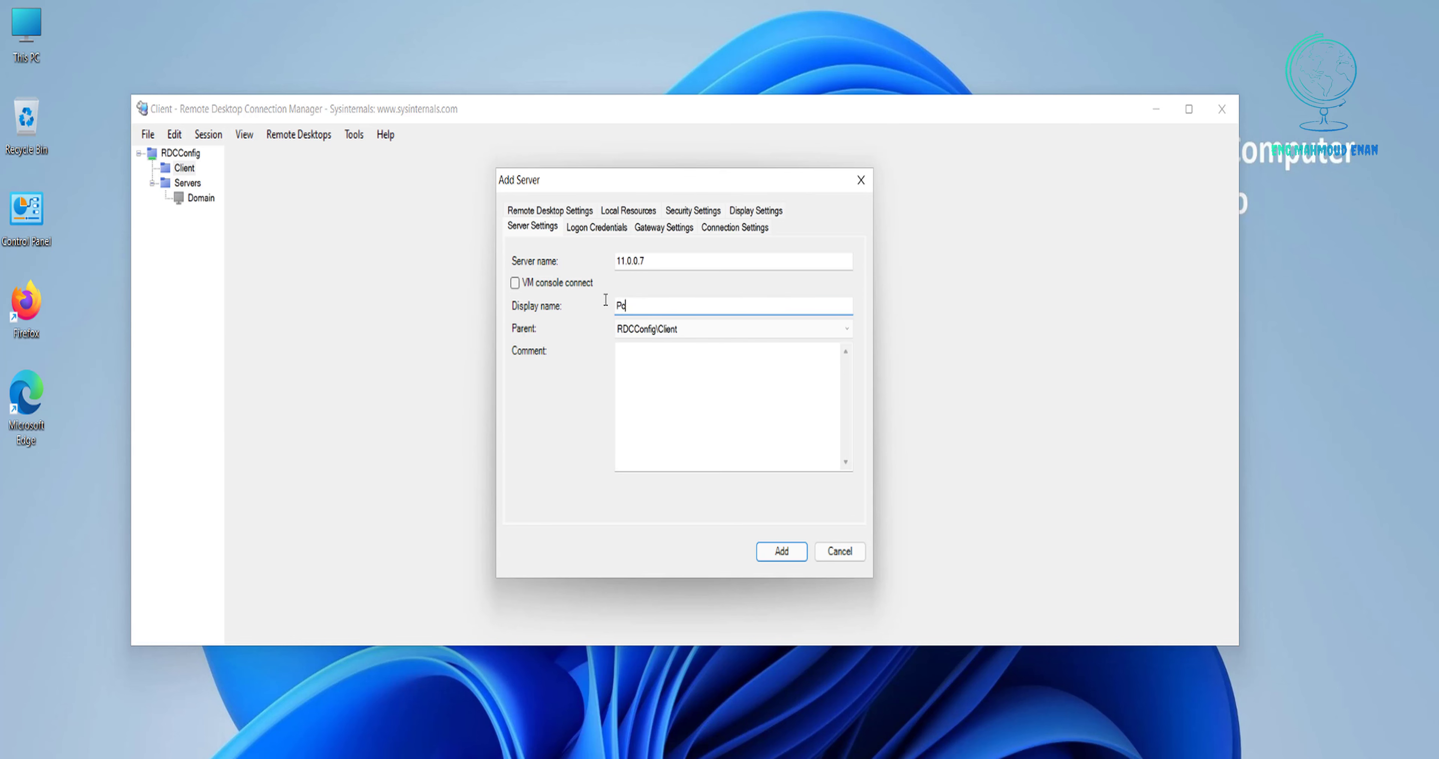
text(-Win7)
click(605, 225)
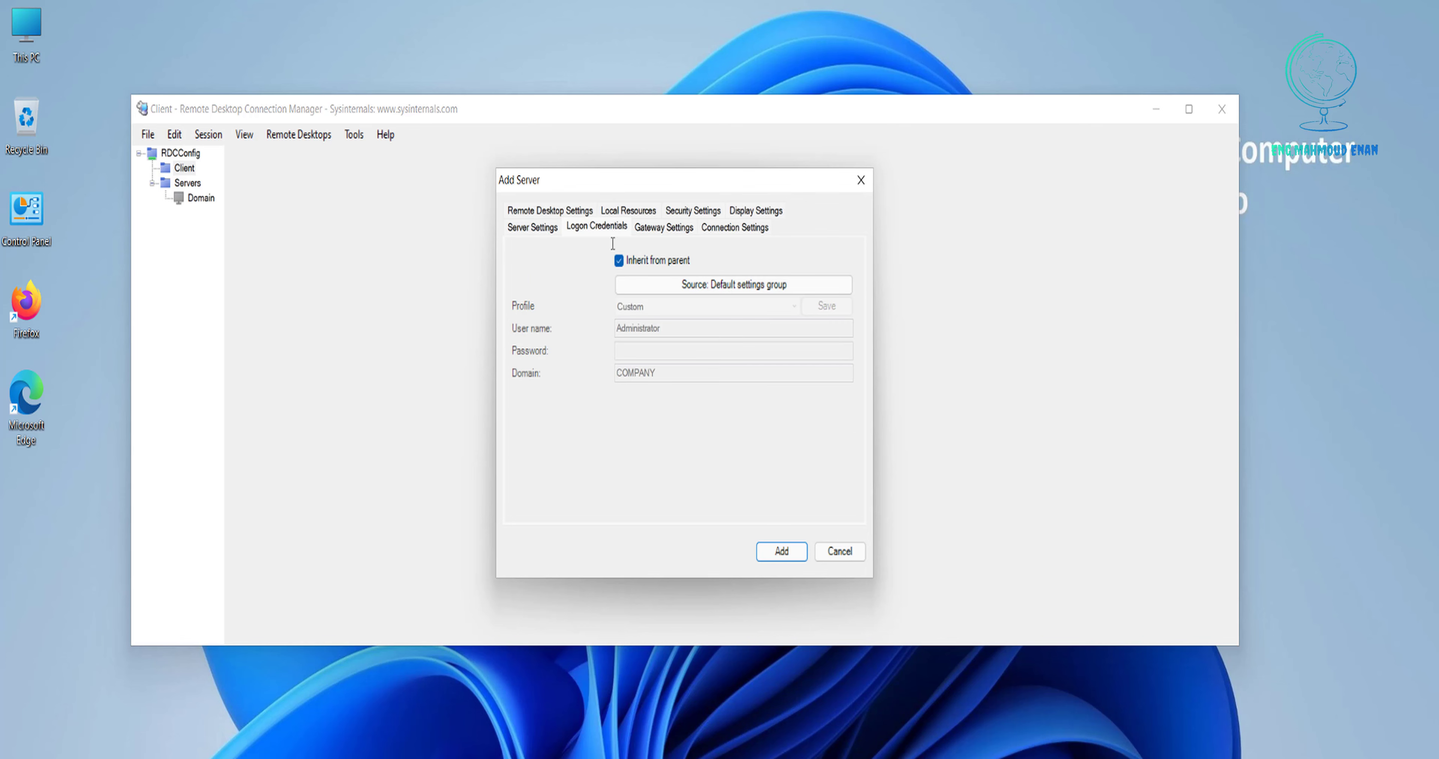
click(641, 263)
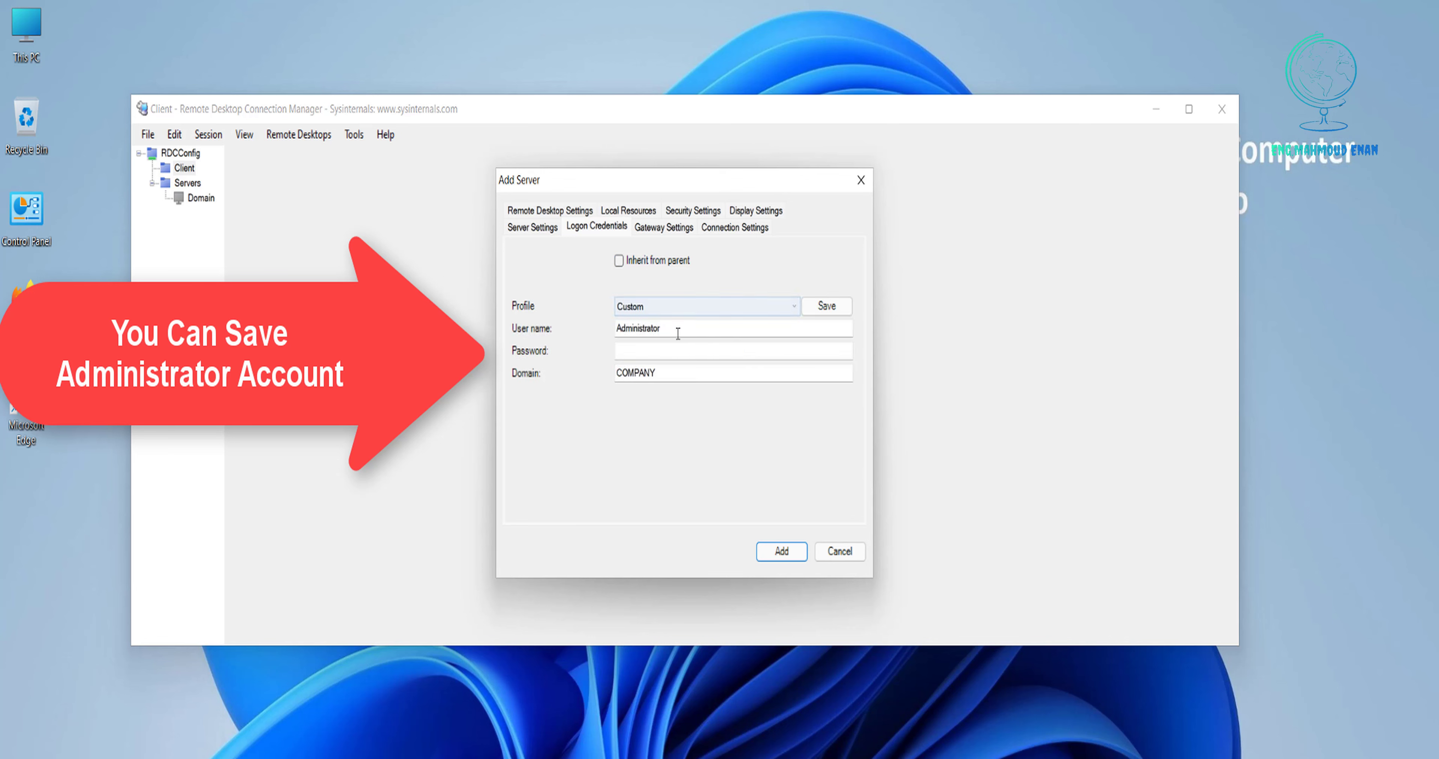
click(659, 349)
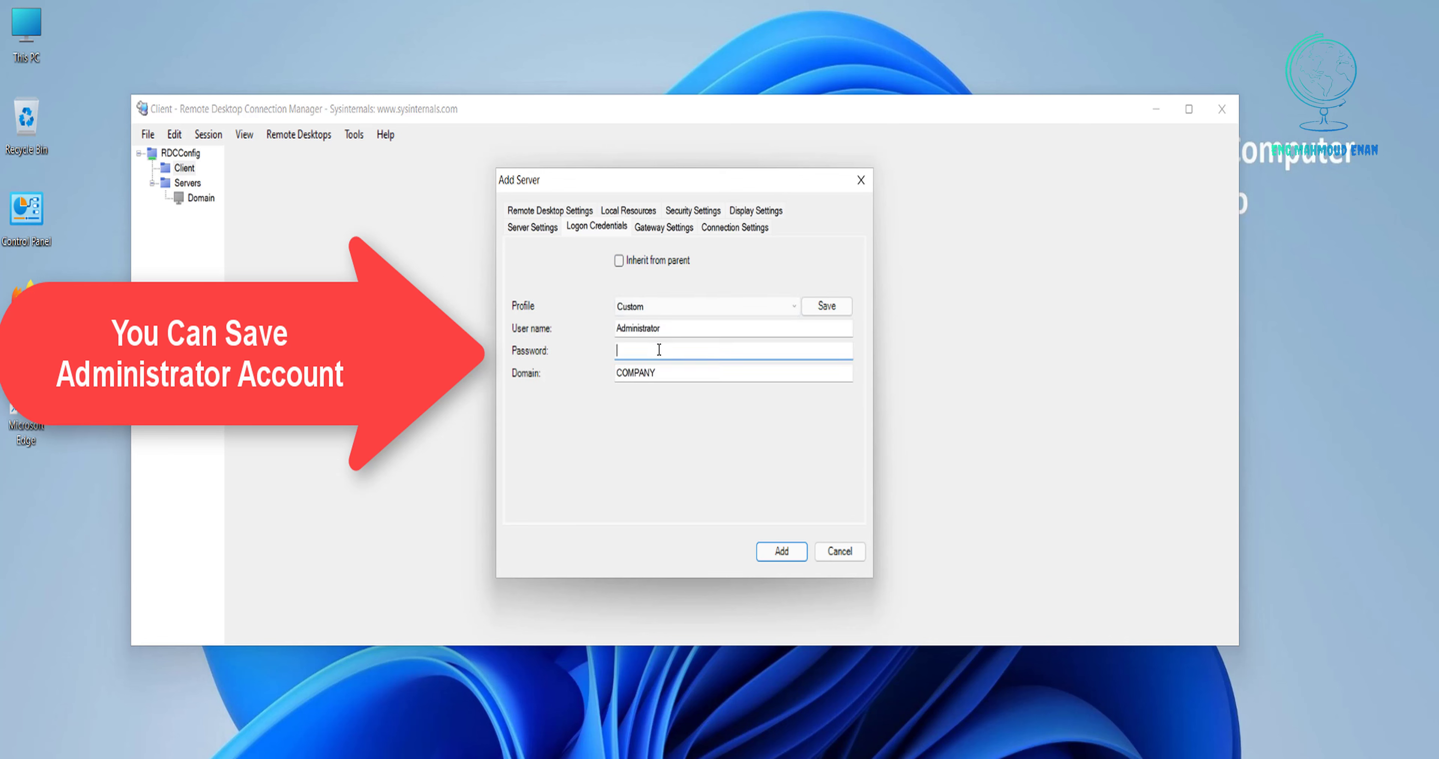
text(123456)
click(781, 551)
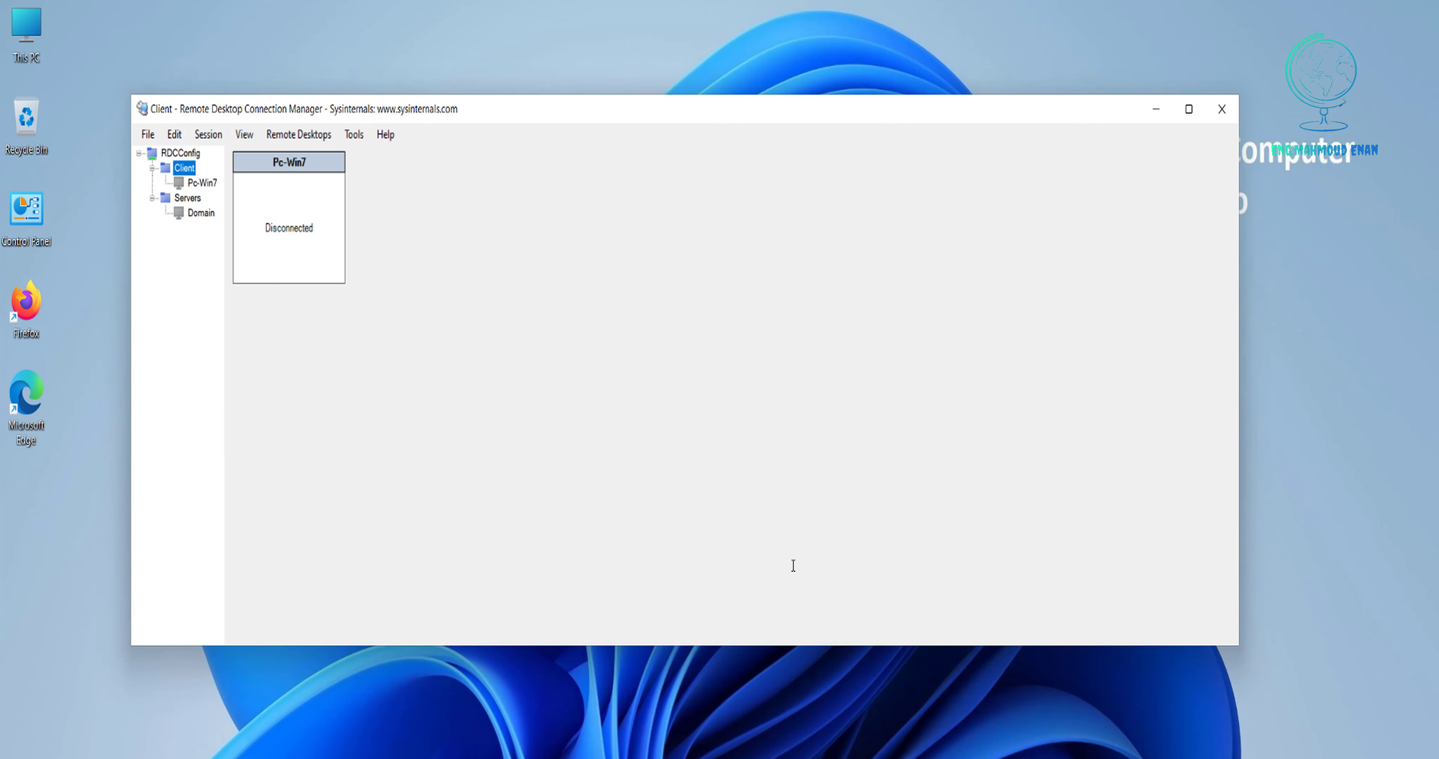
Start a new Client server entry for 11.0.0.10 with display name Pc-Win10.
right_click(184, 165)
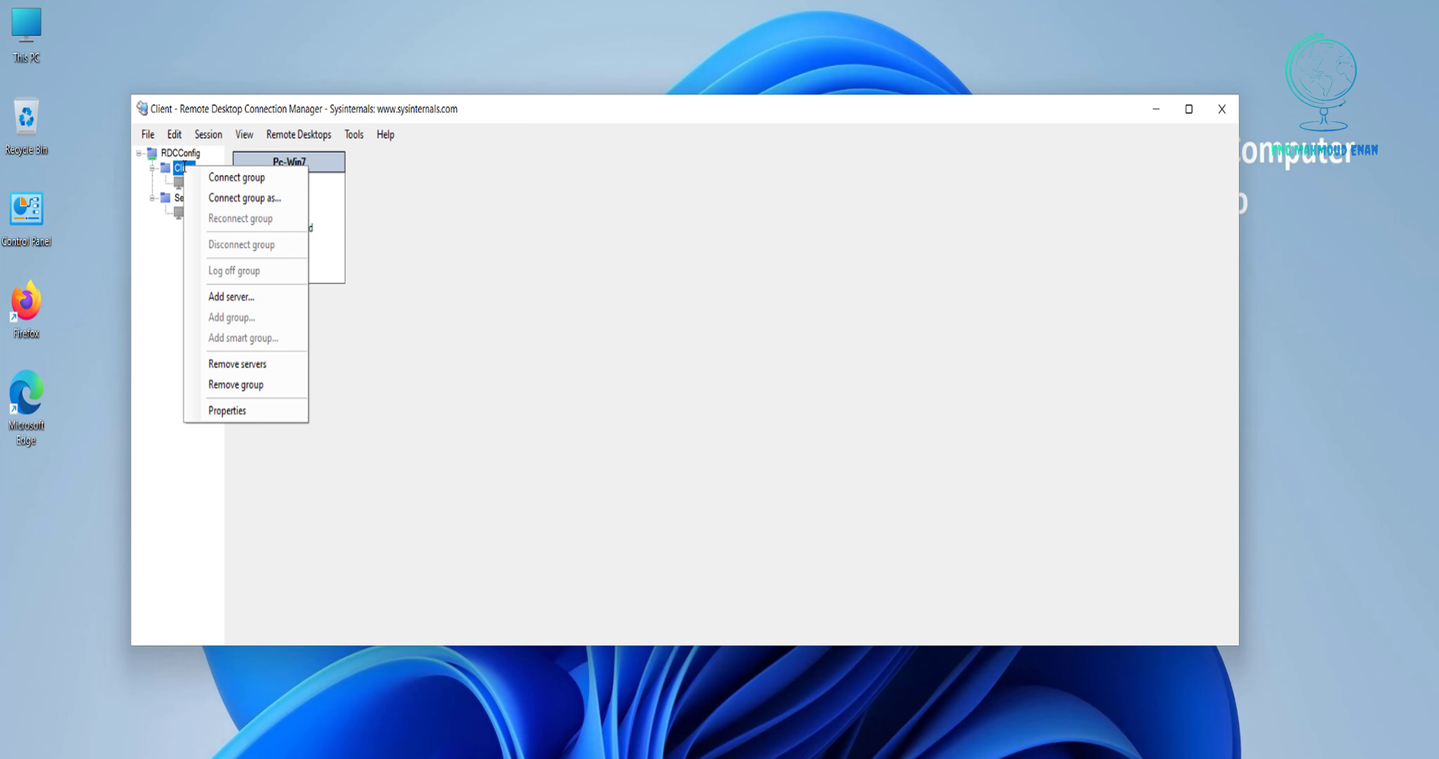
click(228, 295)
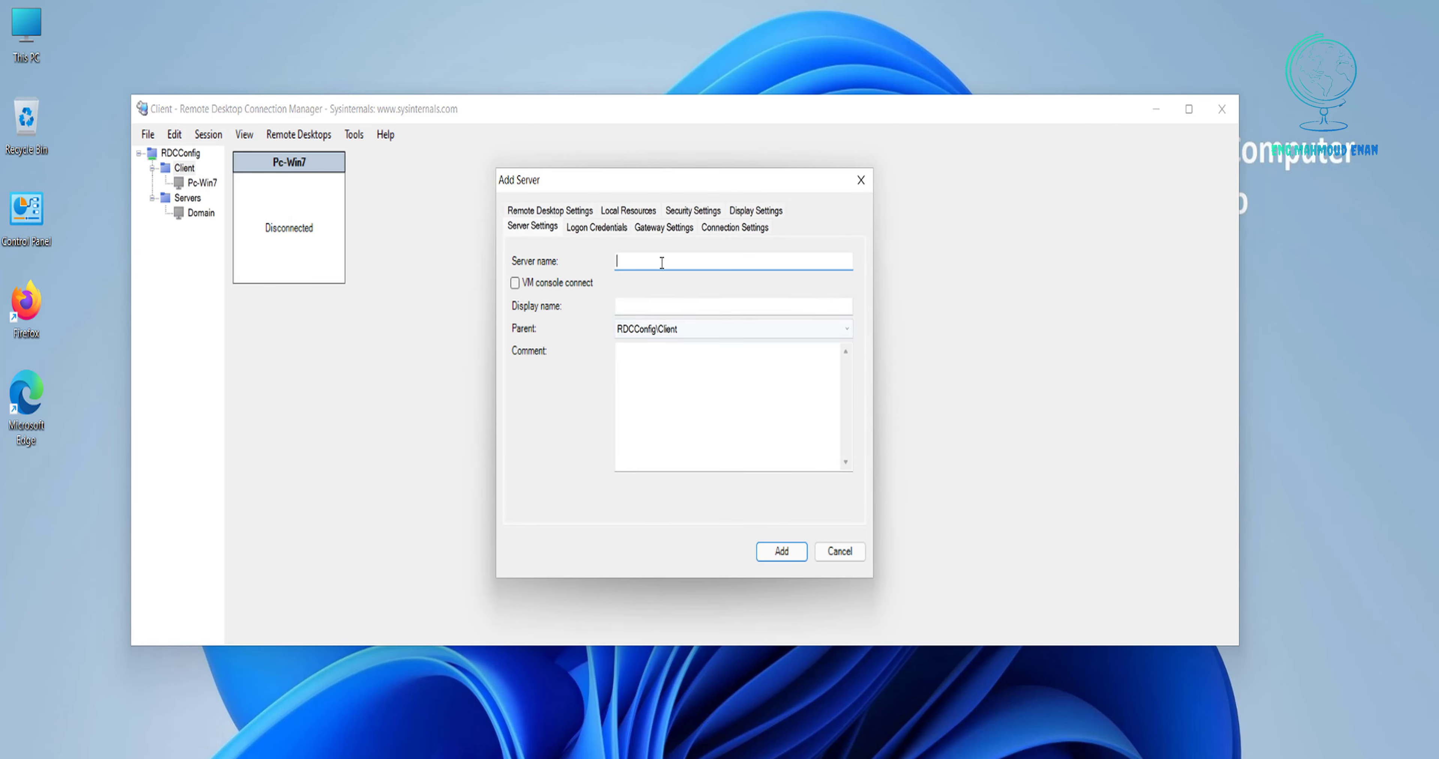
text(11.0.0.10)
key(Tab)
text(P)
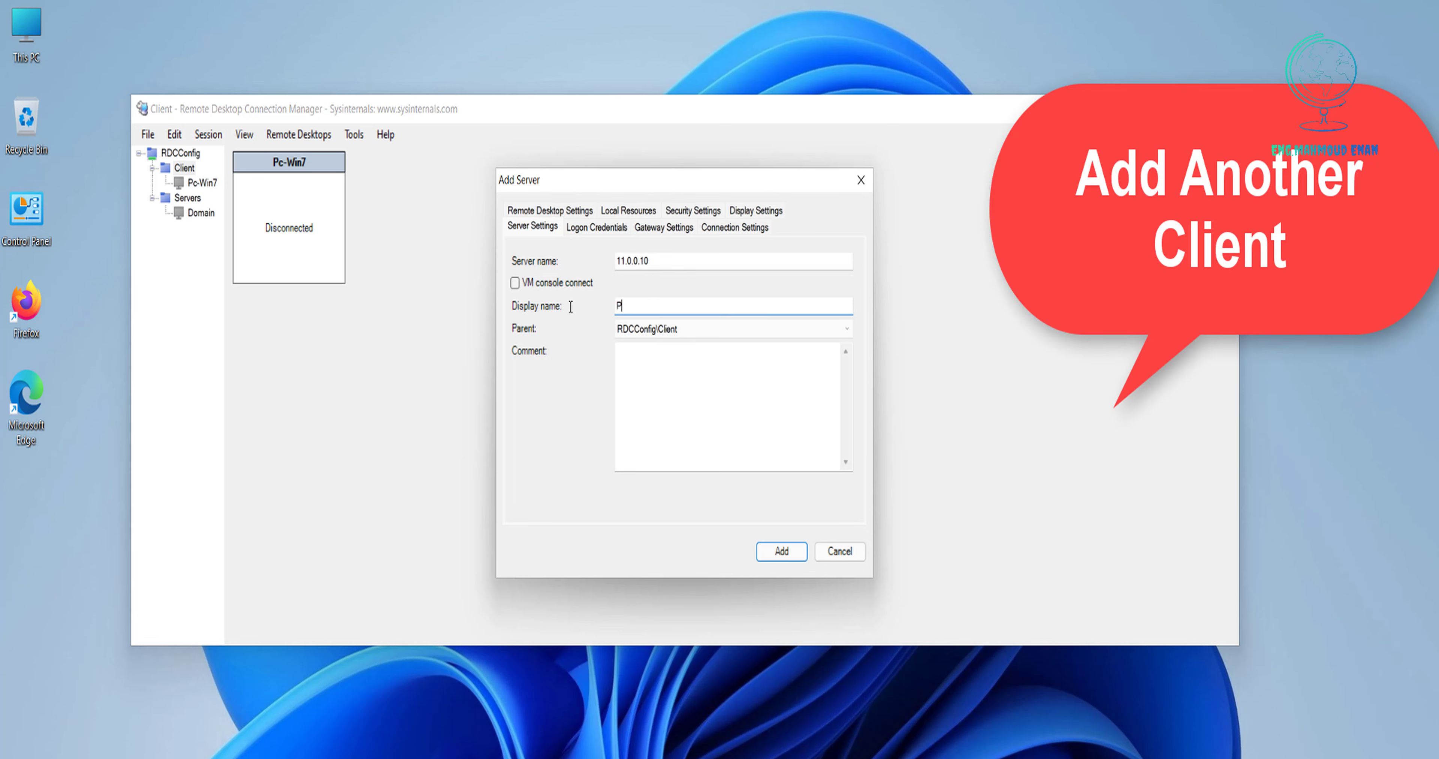
text(c-Win10)
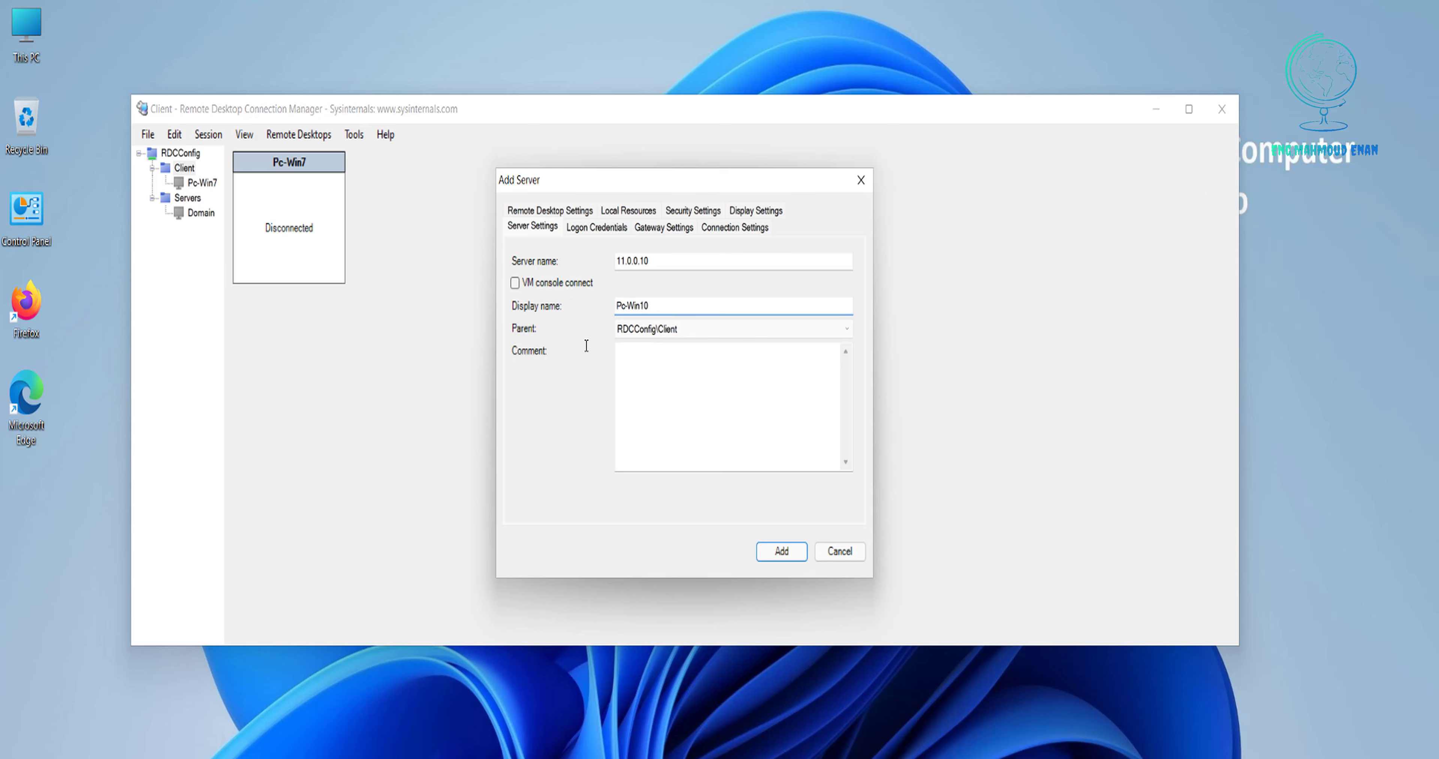
Give Pc-Win10 its own COMPANY domain user name and password, then add it.
click(609, 226)
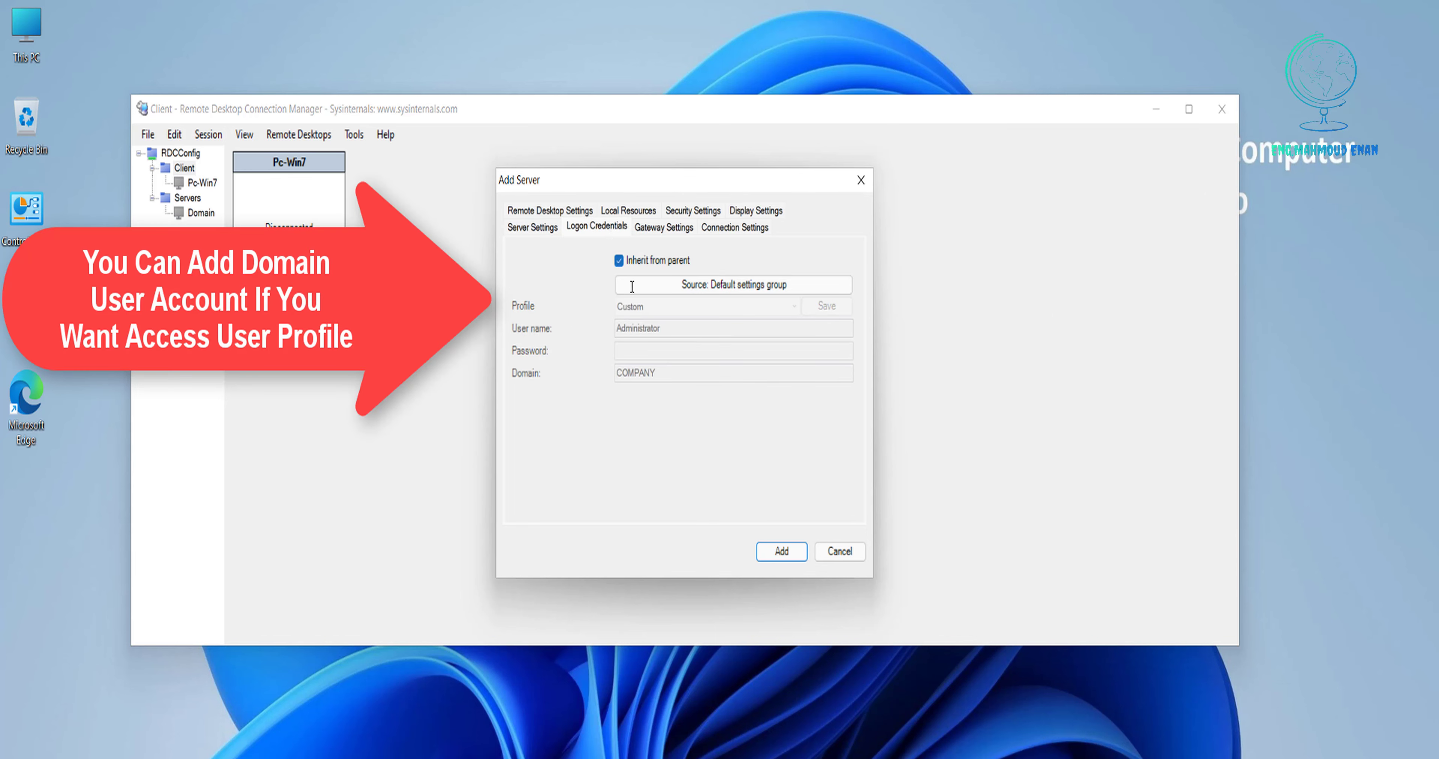
click(618, 260)
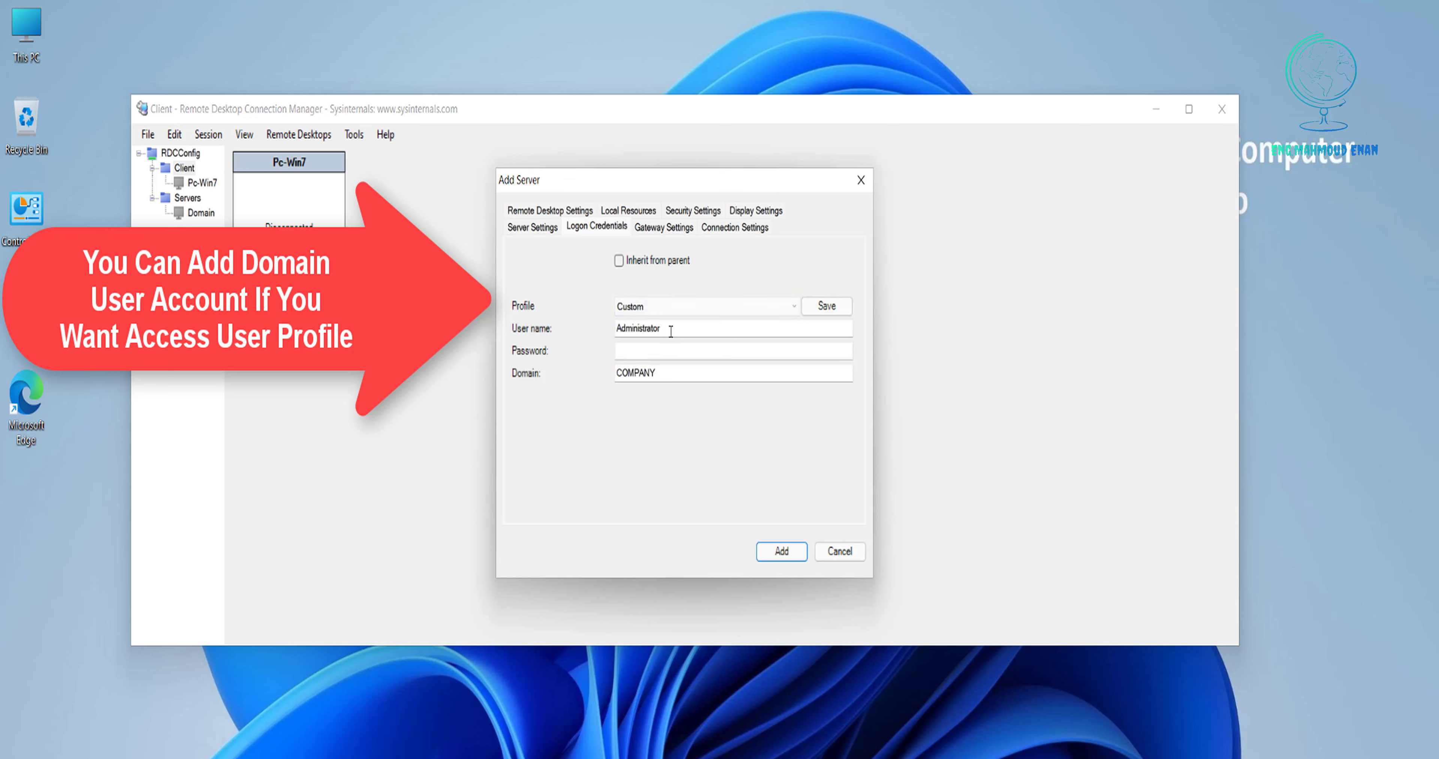
drag(670, 329, 566, 321)
text(User1)
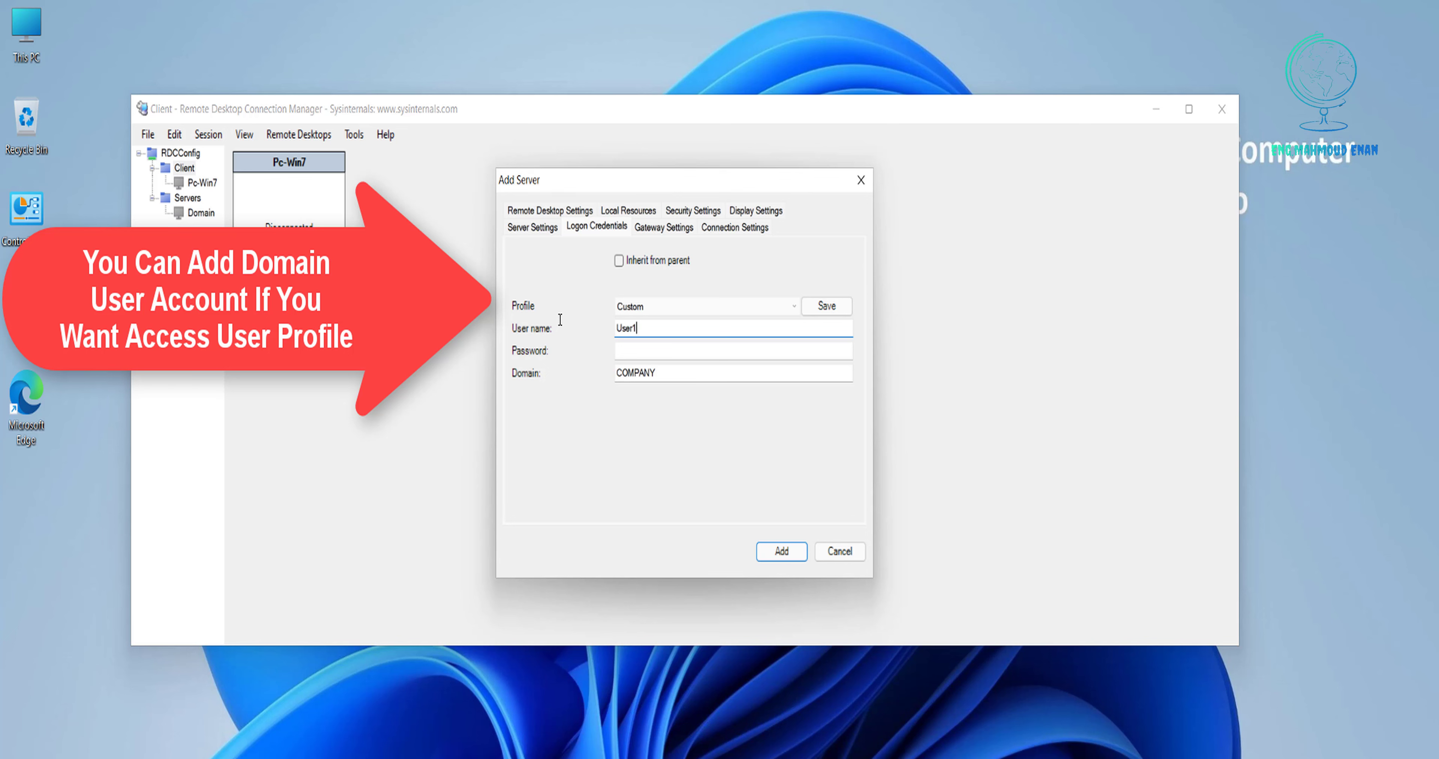
click(618, 350)
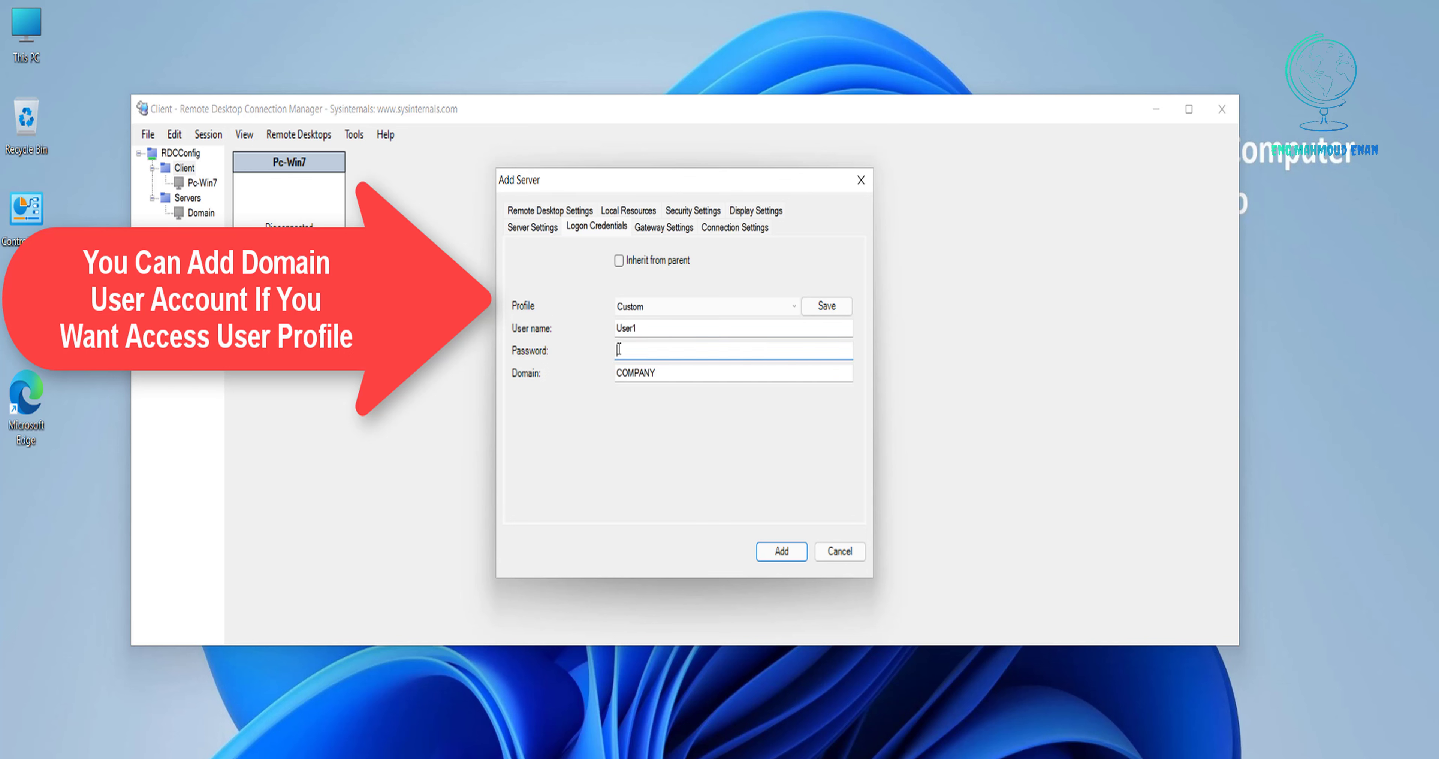
text(12345678)
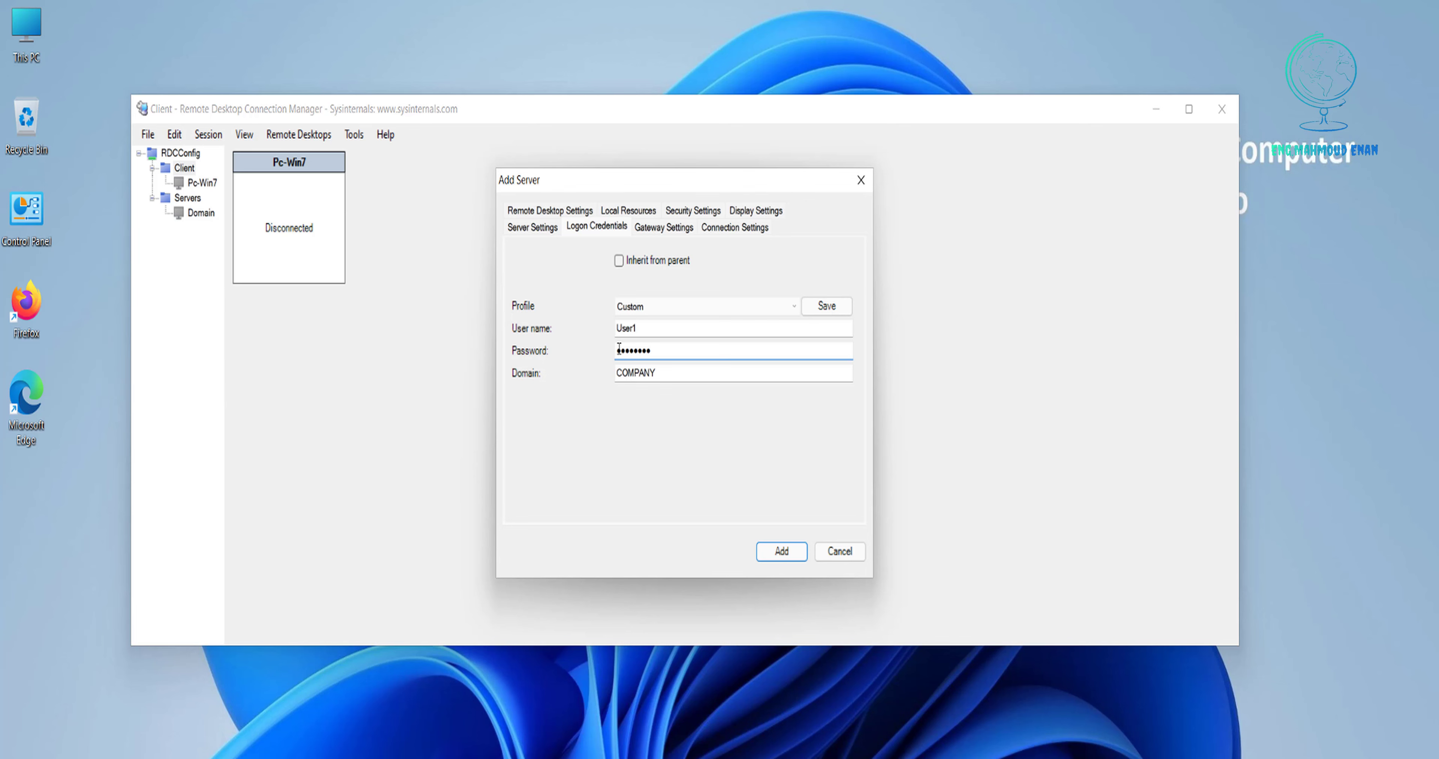
click(772, 550)
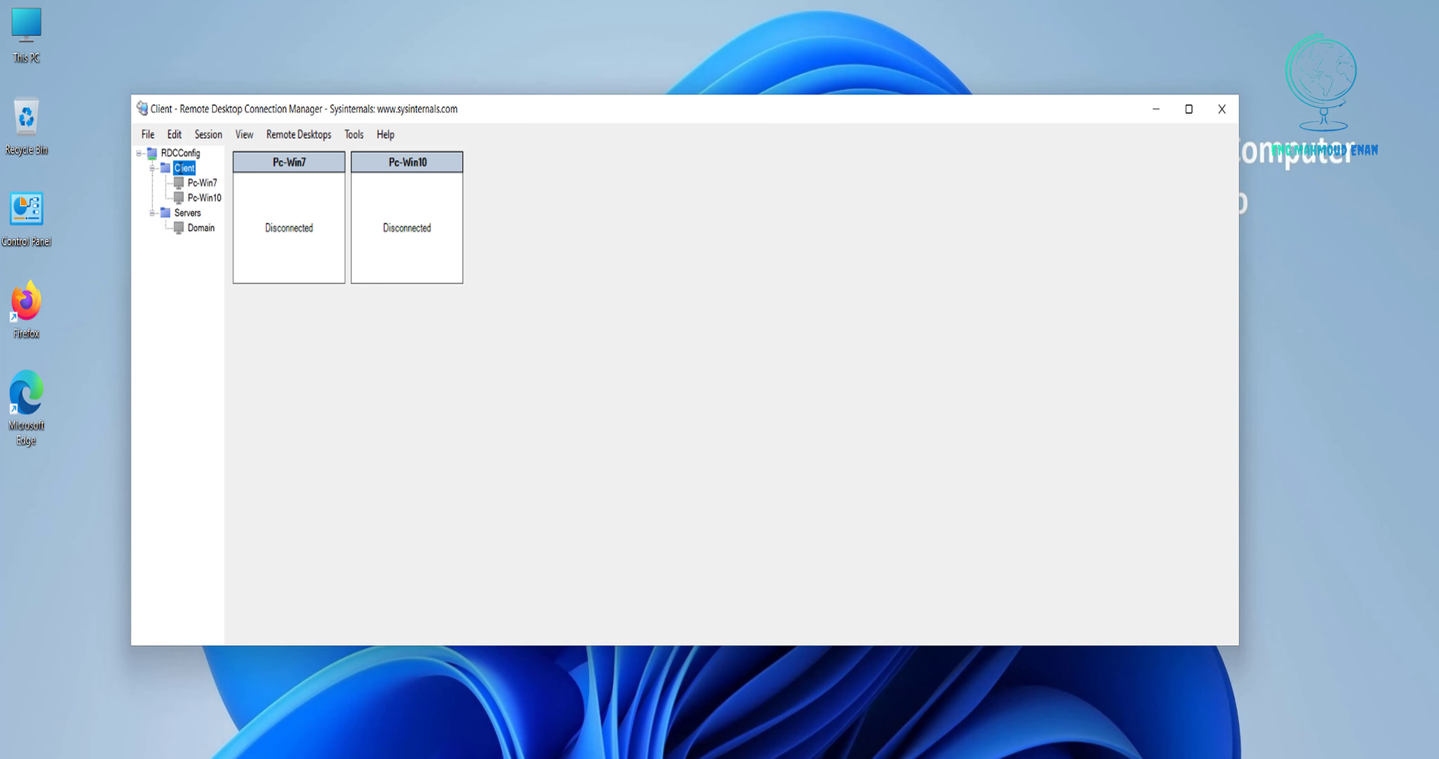
Review Pc-Win7, Pc-Win10, Servers and Domain, then show the whole RDCConfig file.
click(199, 183)
click(204, 199)
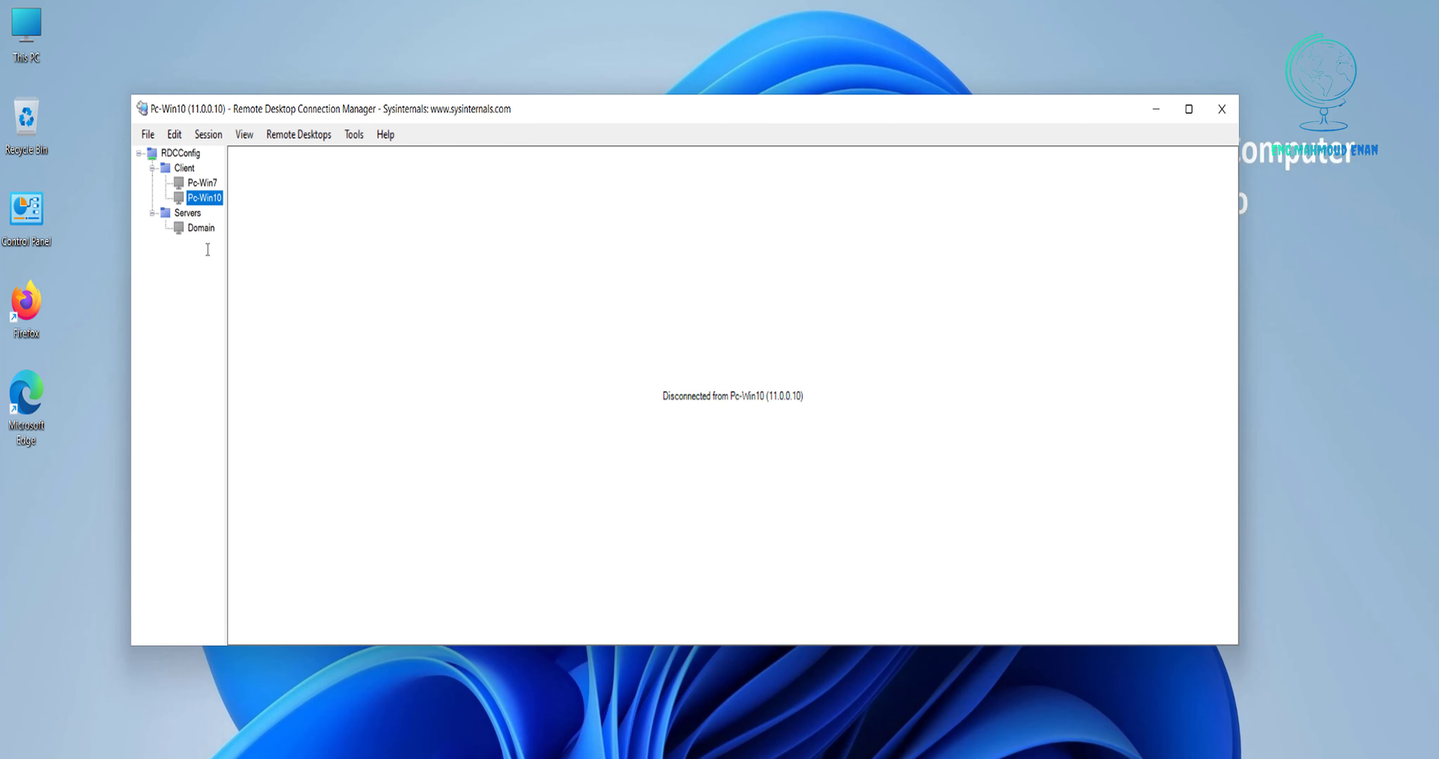
click(191, 212)
click(191, 228)
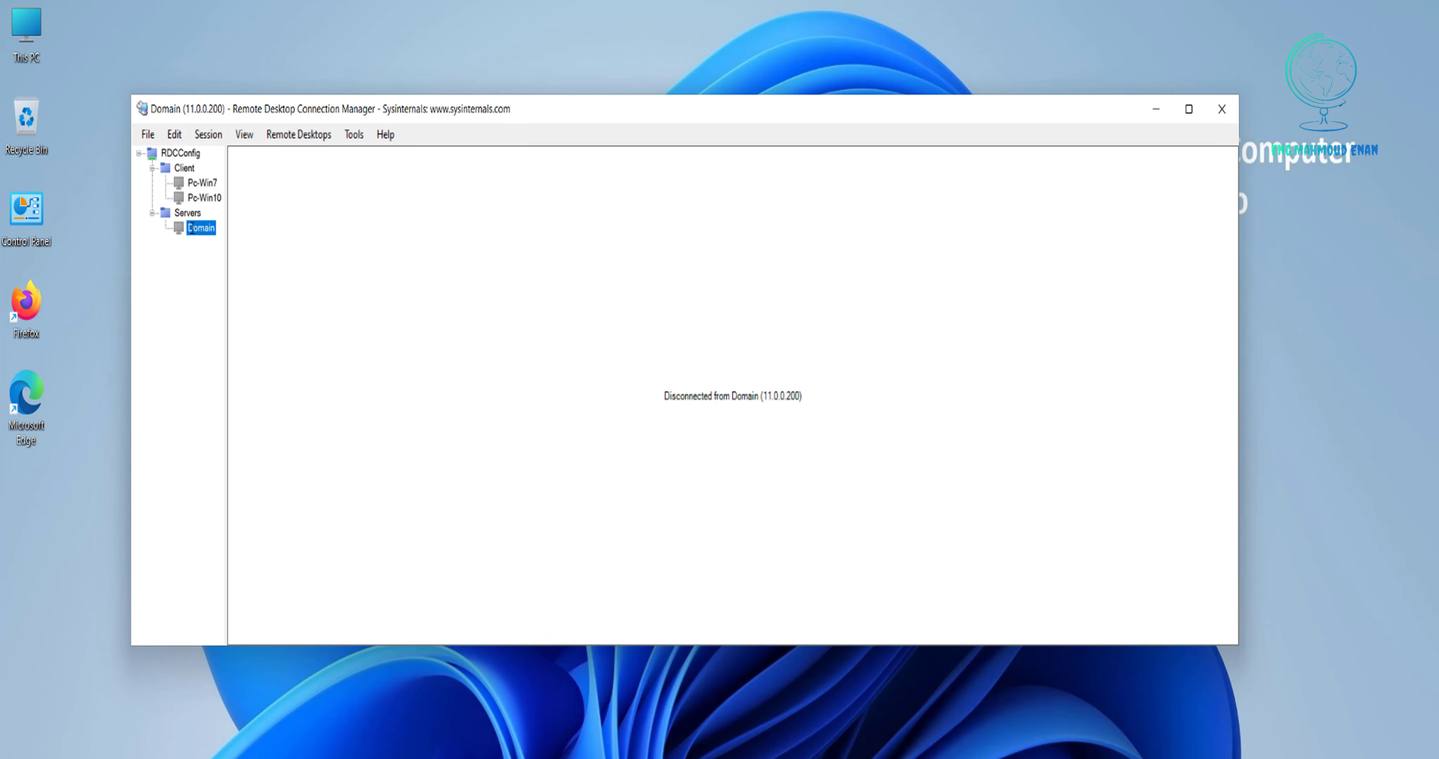
click(182, 155)
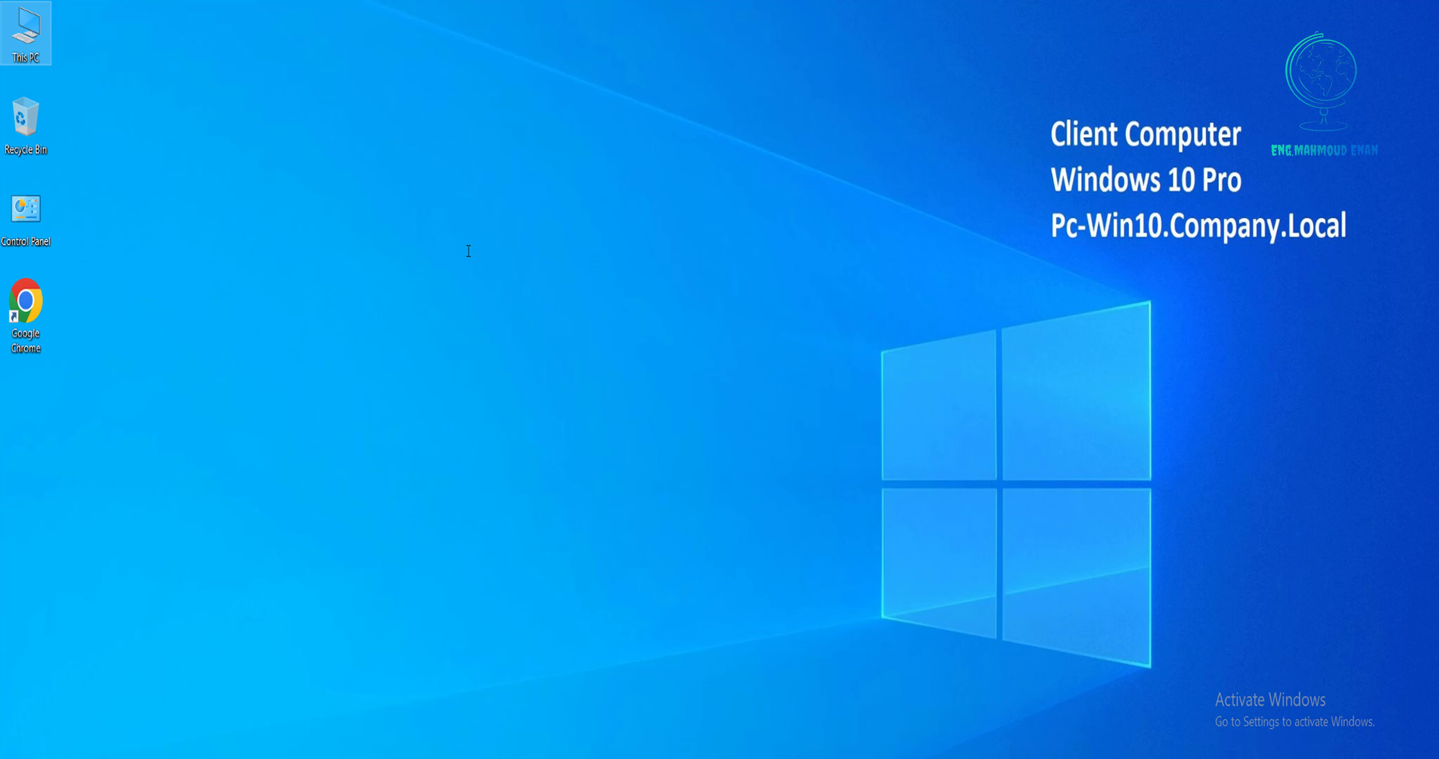
On Pc-Win10, enable Allow remote connections in System Properties' Remote tab.
right_click(43, 50)
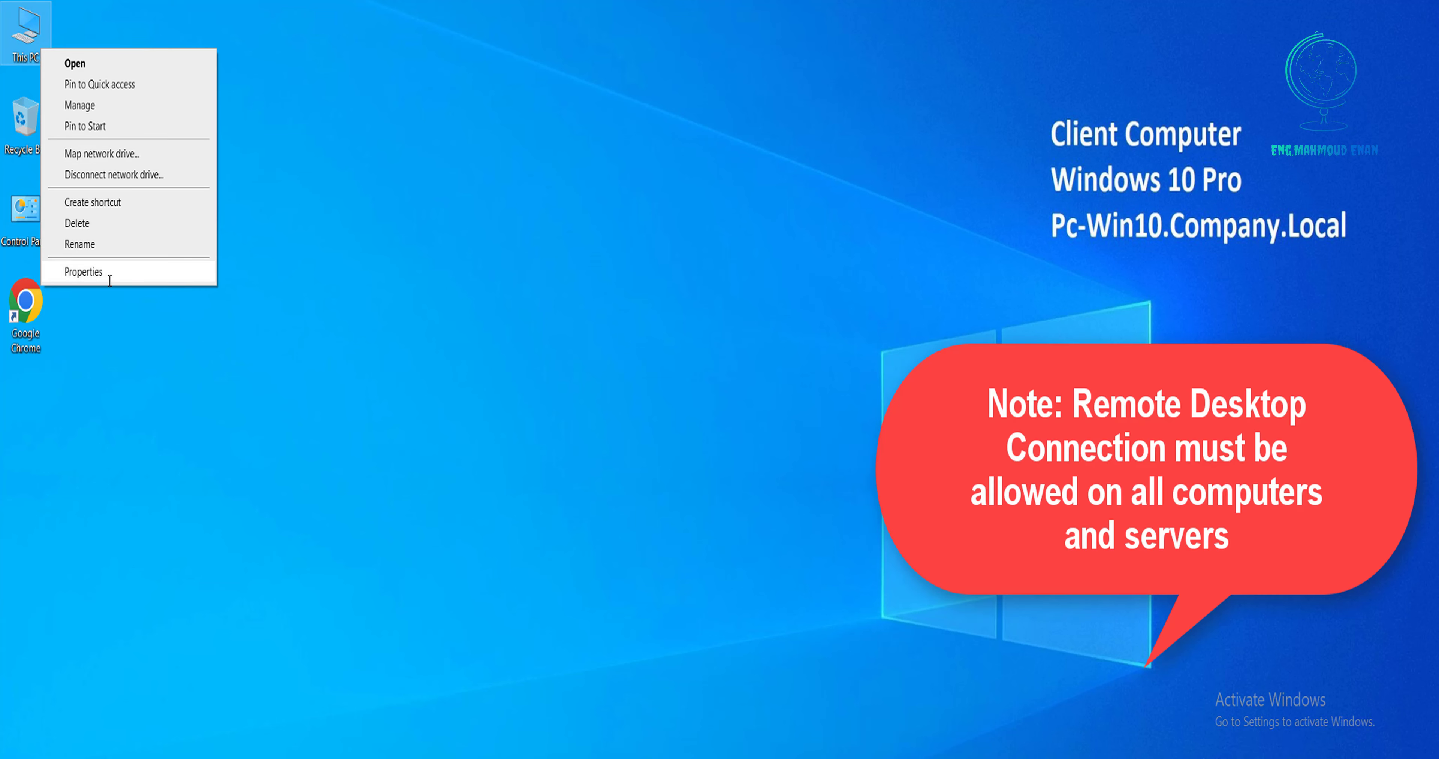
click(110, 282)
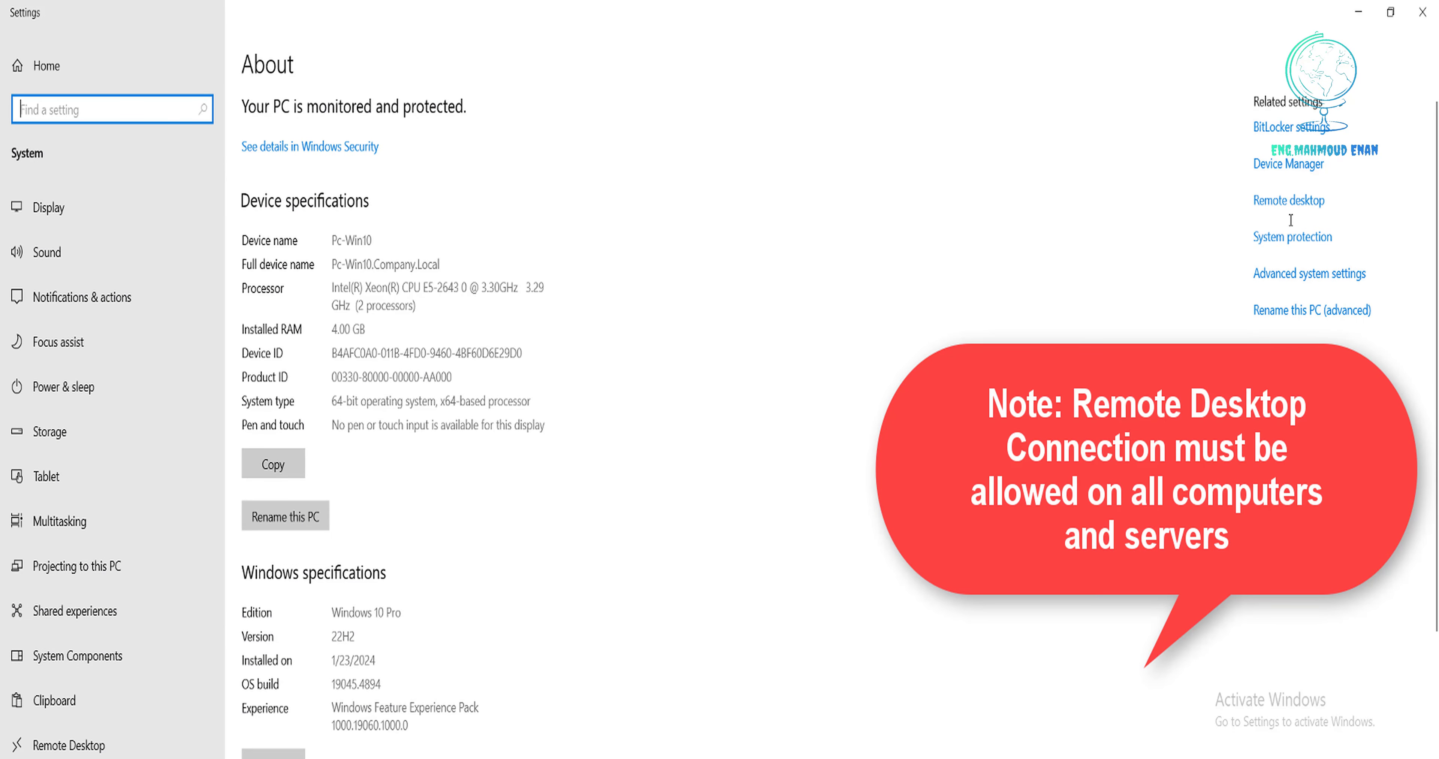
click(1295, 273)
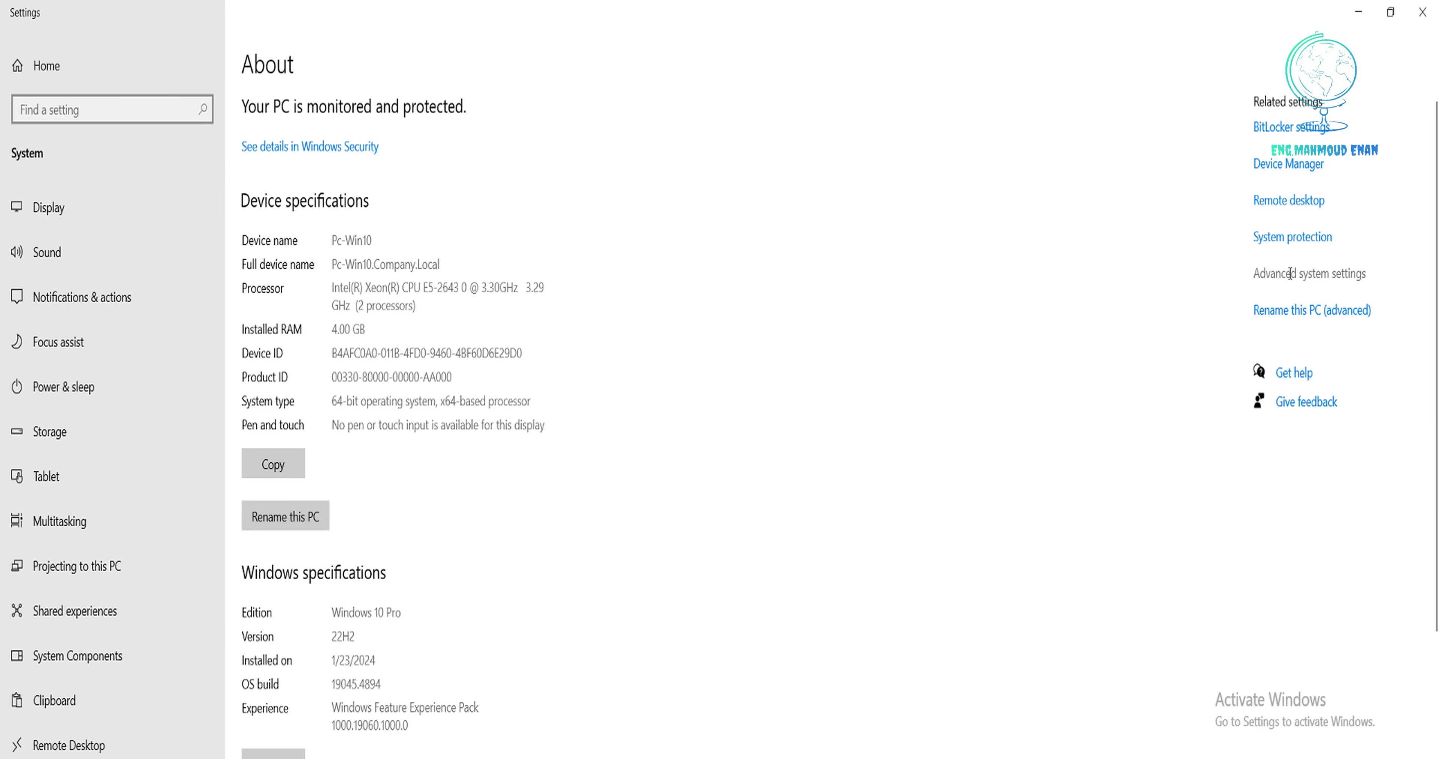
drag(339, 150, 511, 157)
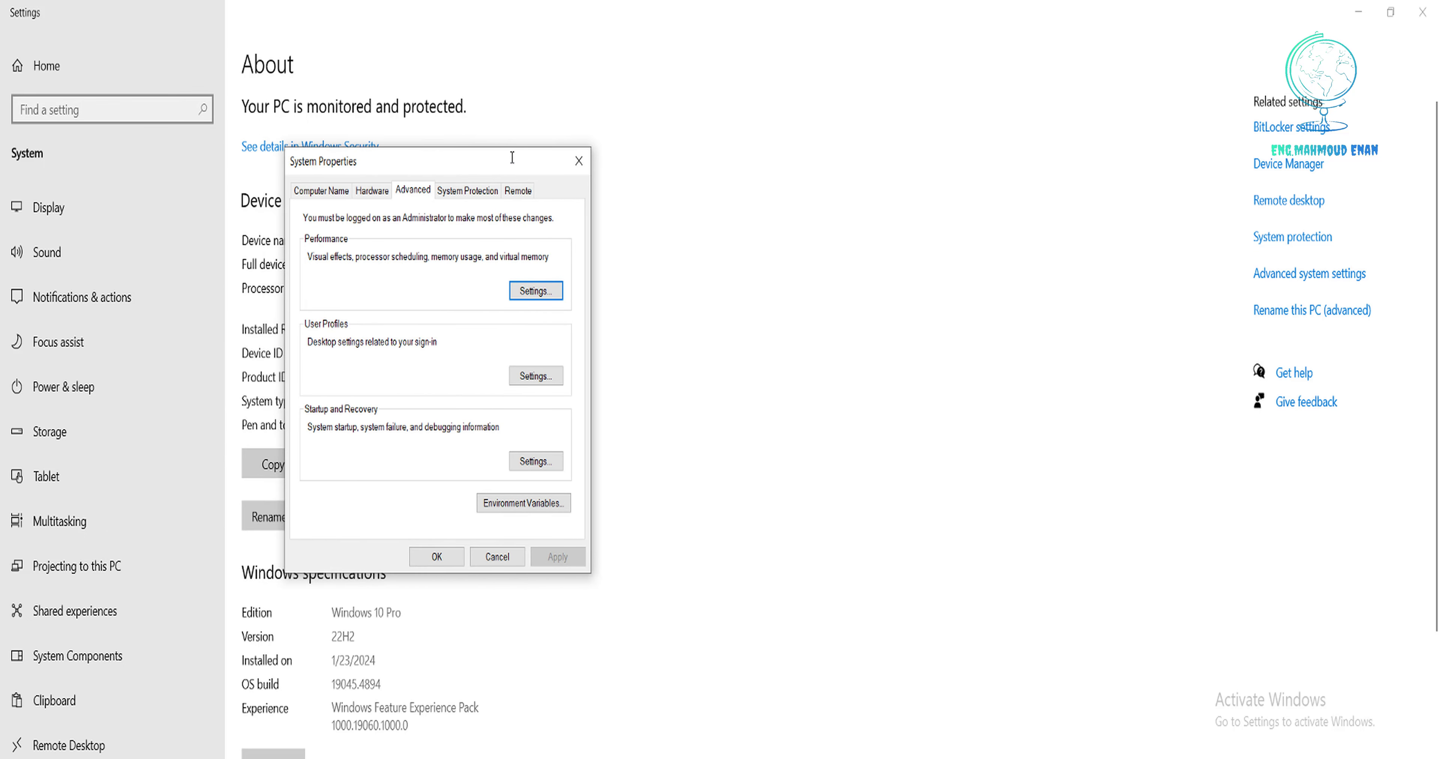
click(529, 193)
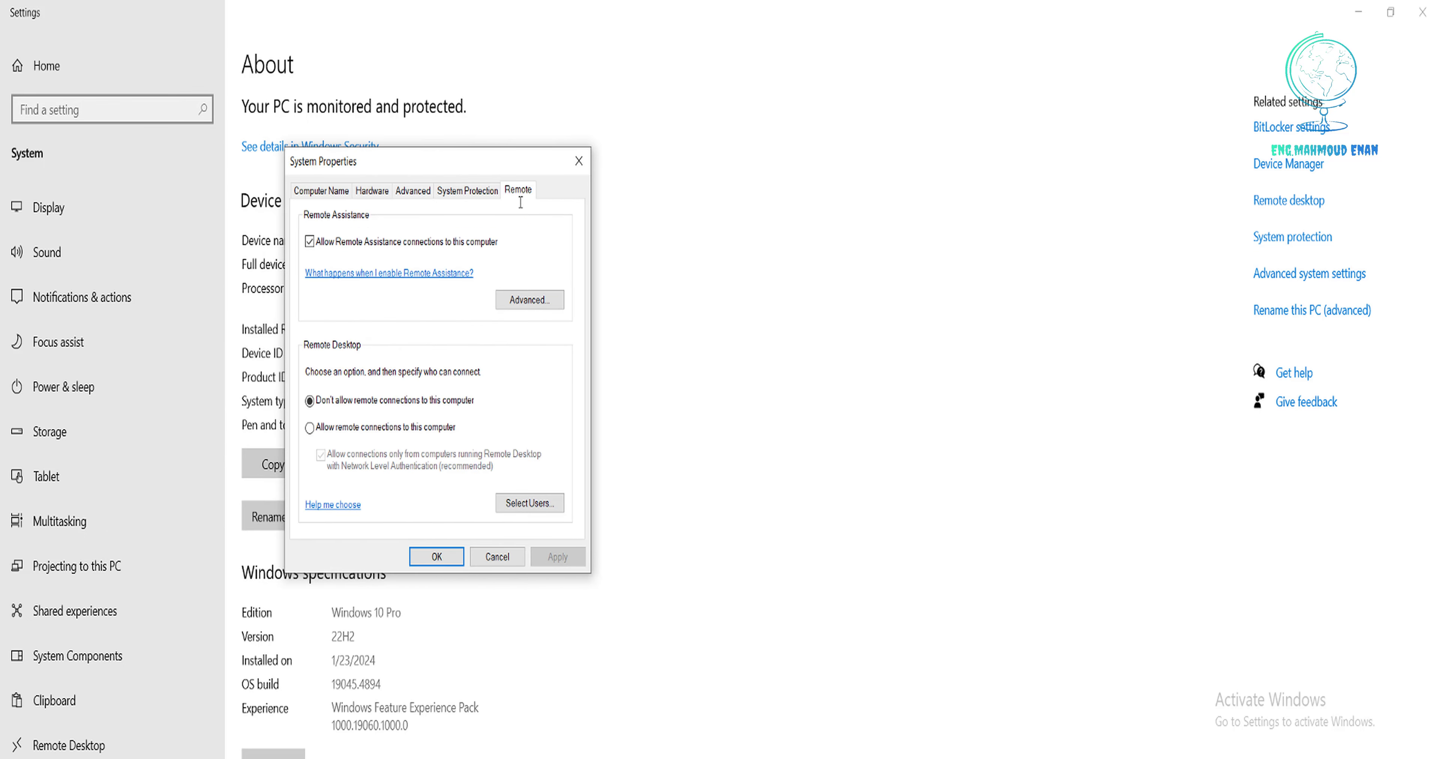
click(384, 428)
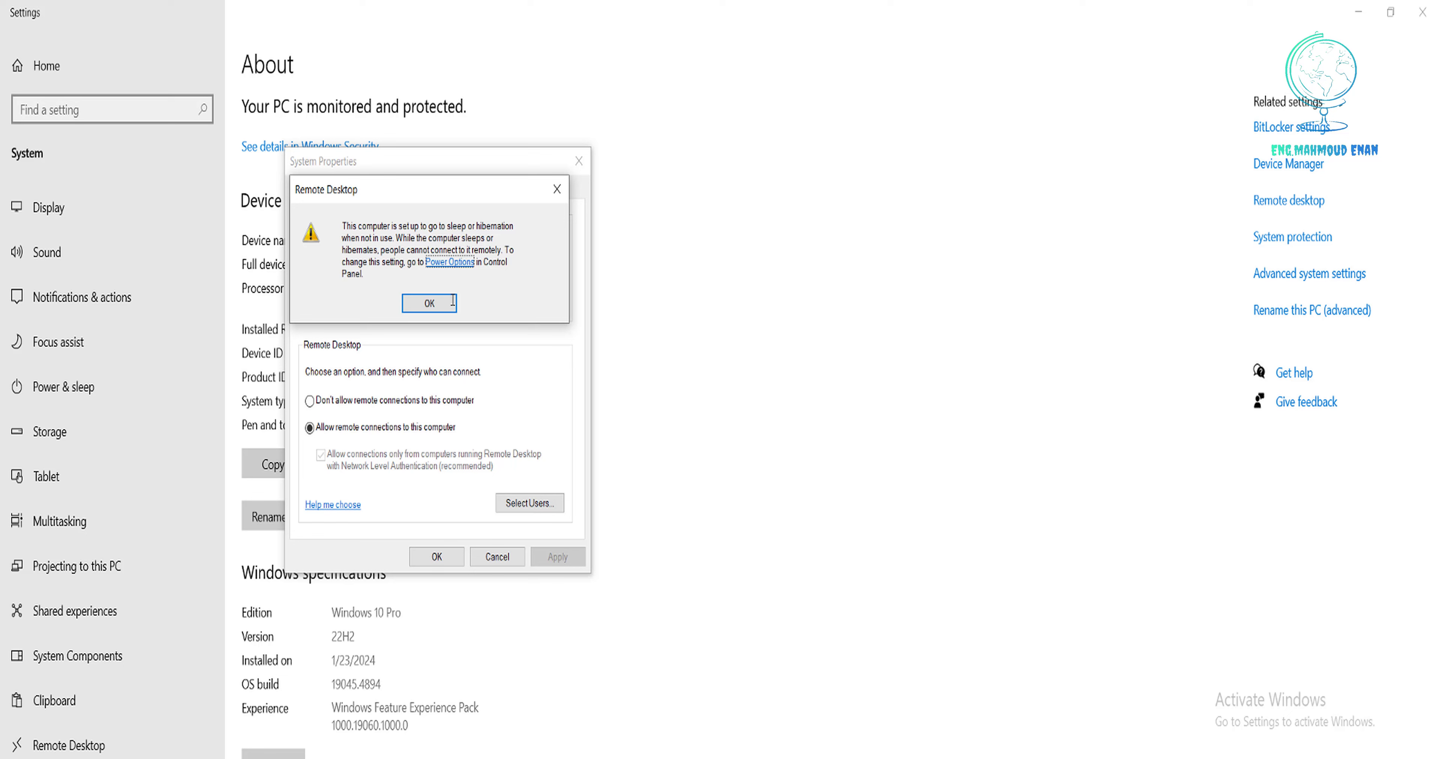
click(452, 302)
Add the COMPANY domain user account to Remote Desktop Users and apply the settings.
click(530, 503)
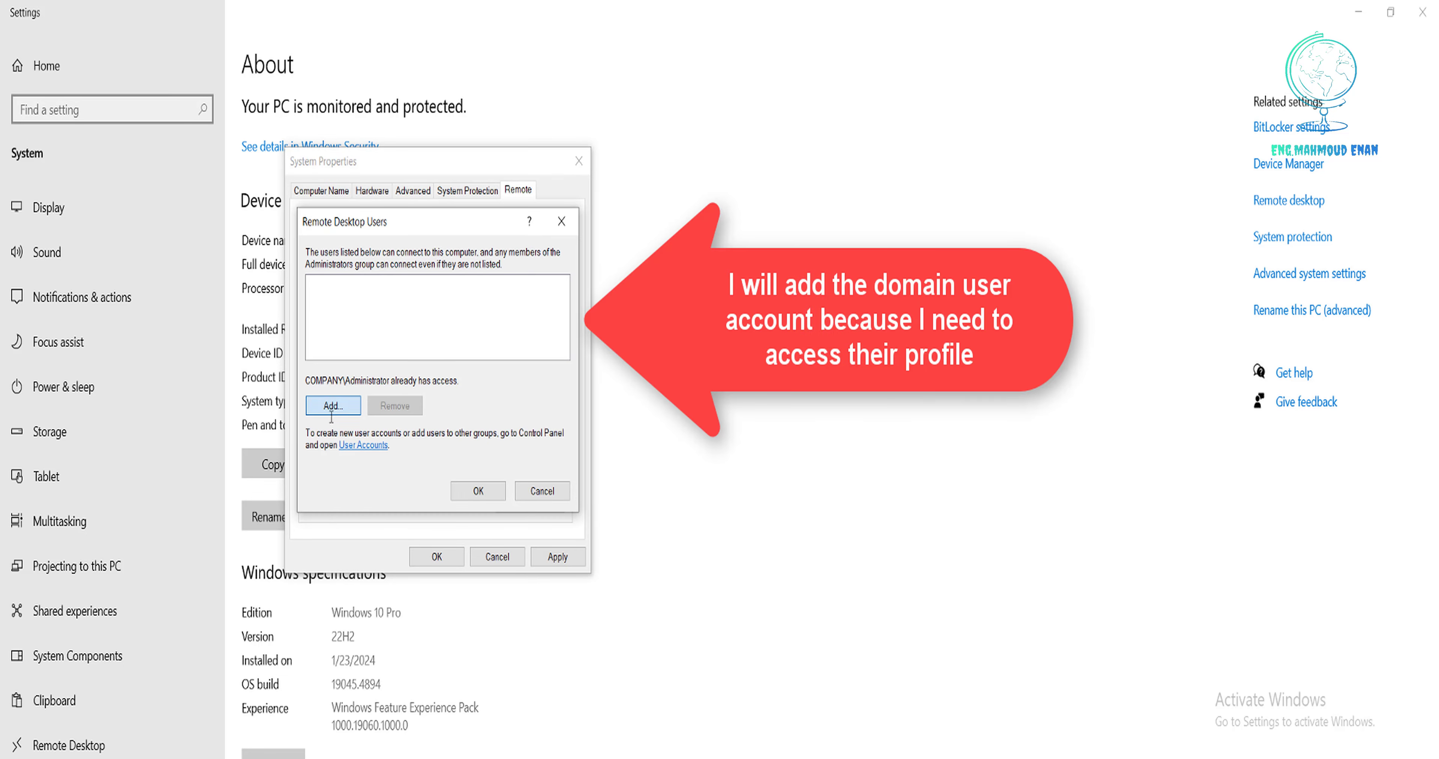
click(331, 406)
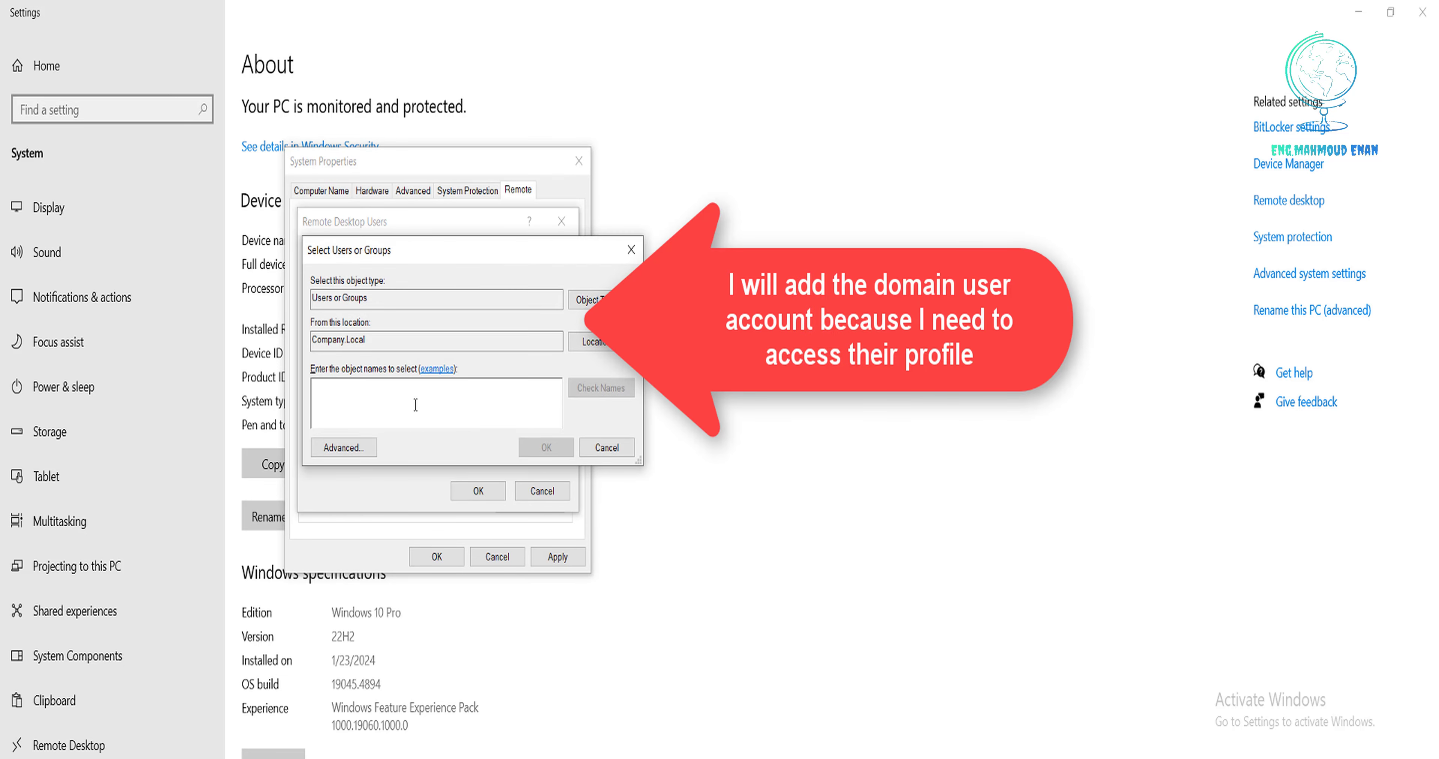
text(User)
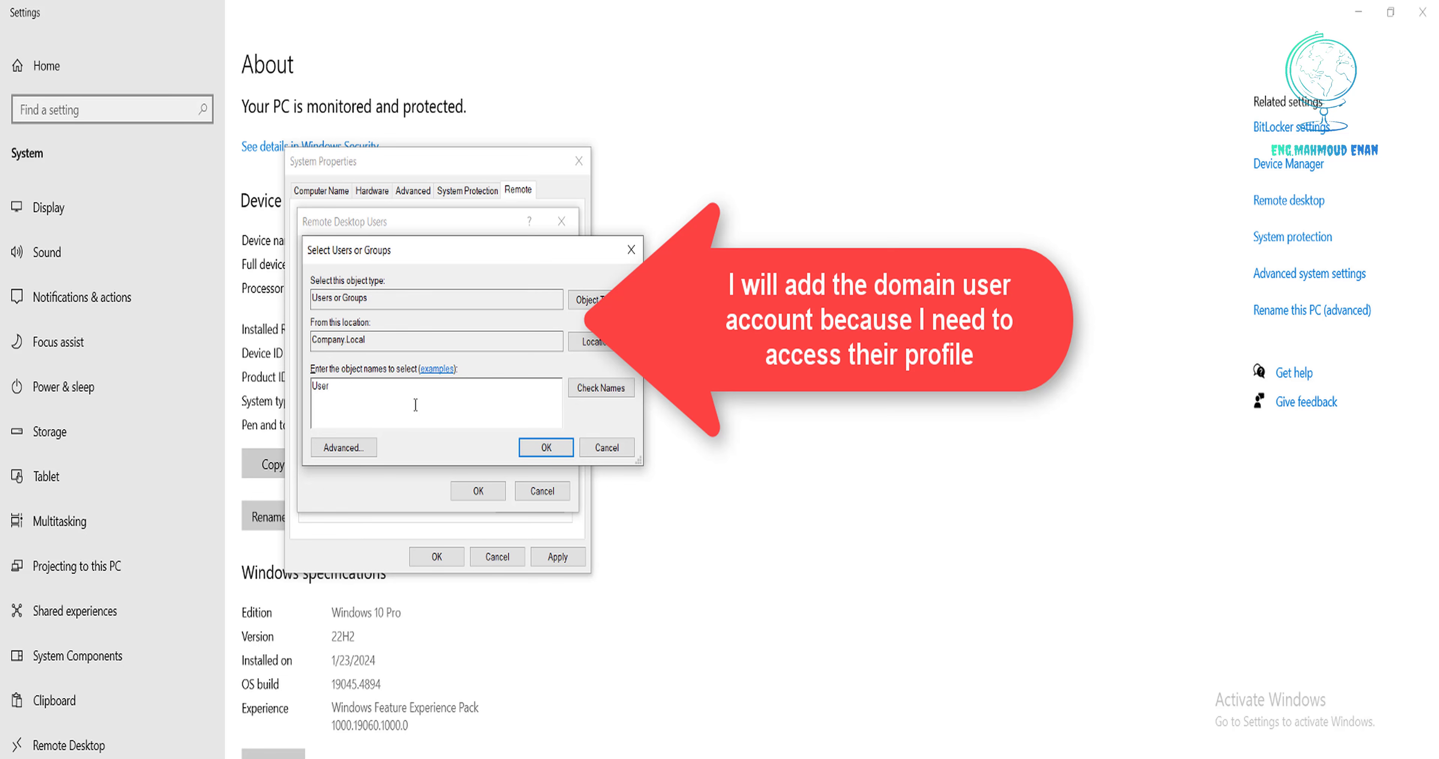
text(1)
click(606, 389)
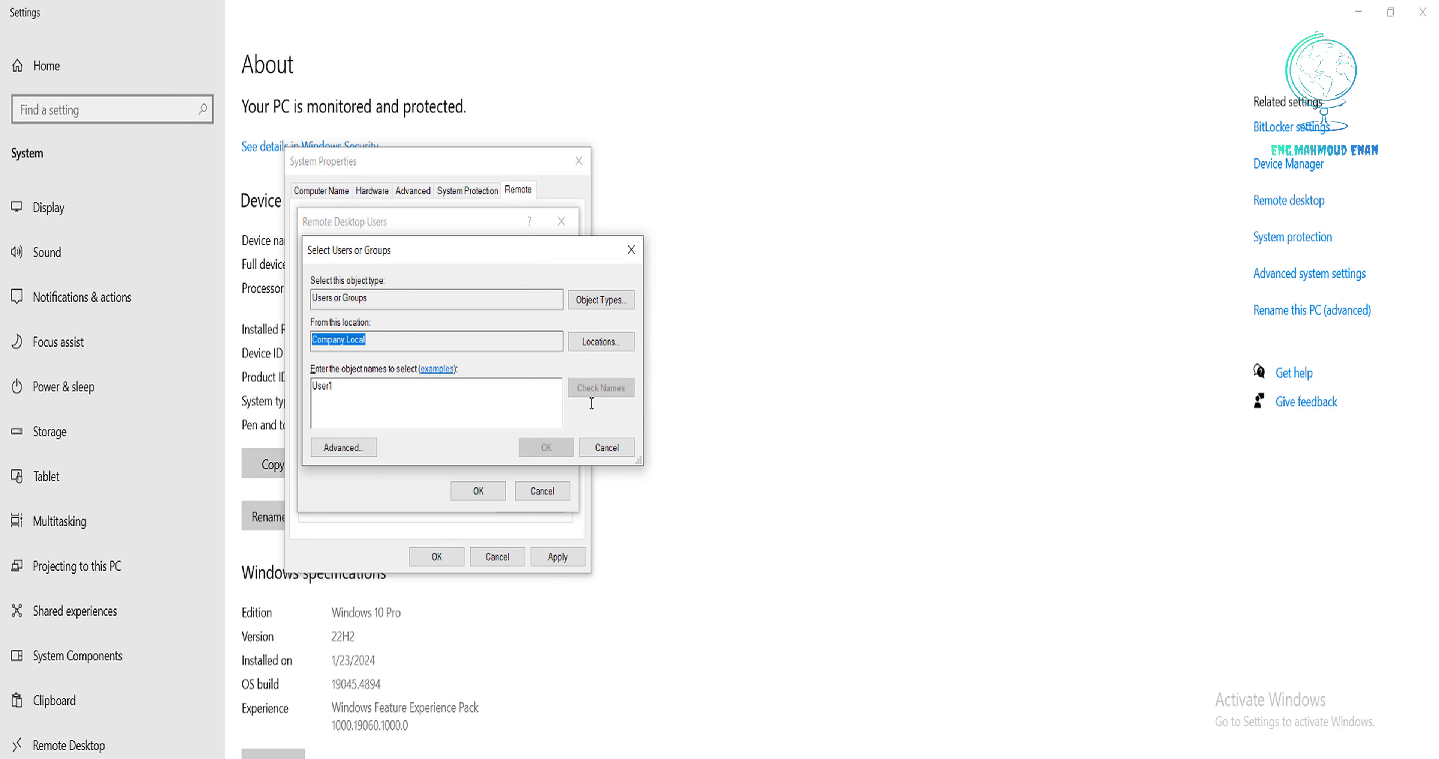
click(546, 447)
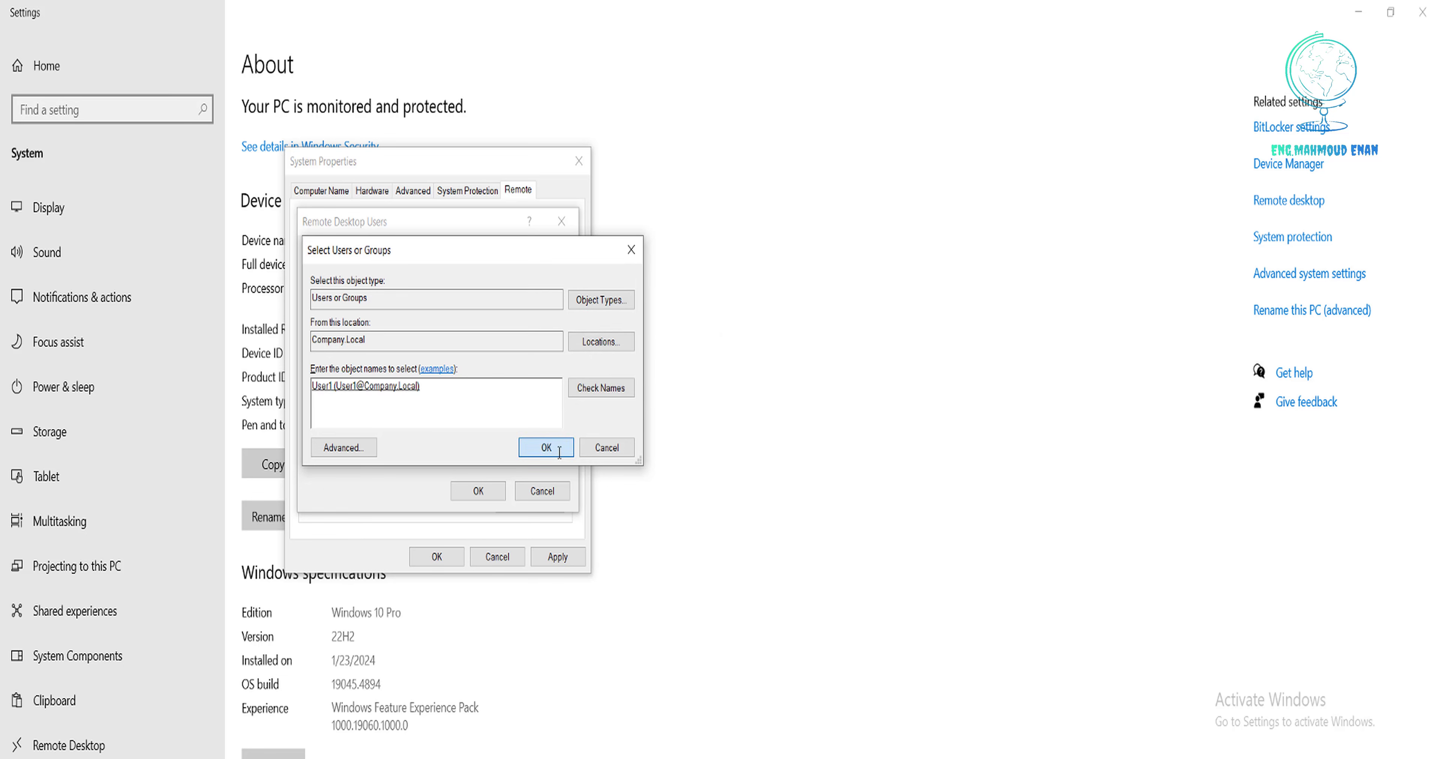
click(478, 491)
click(436, 556)
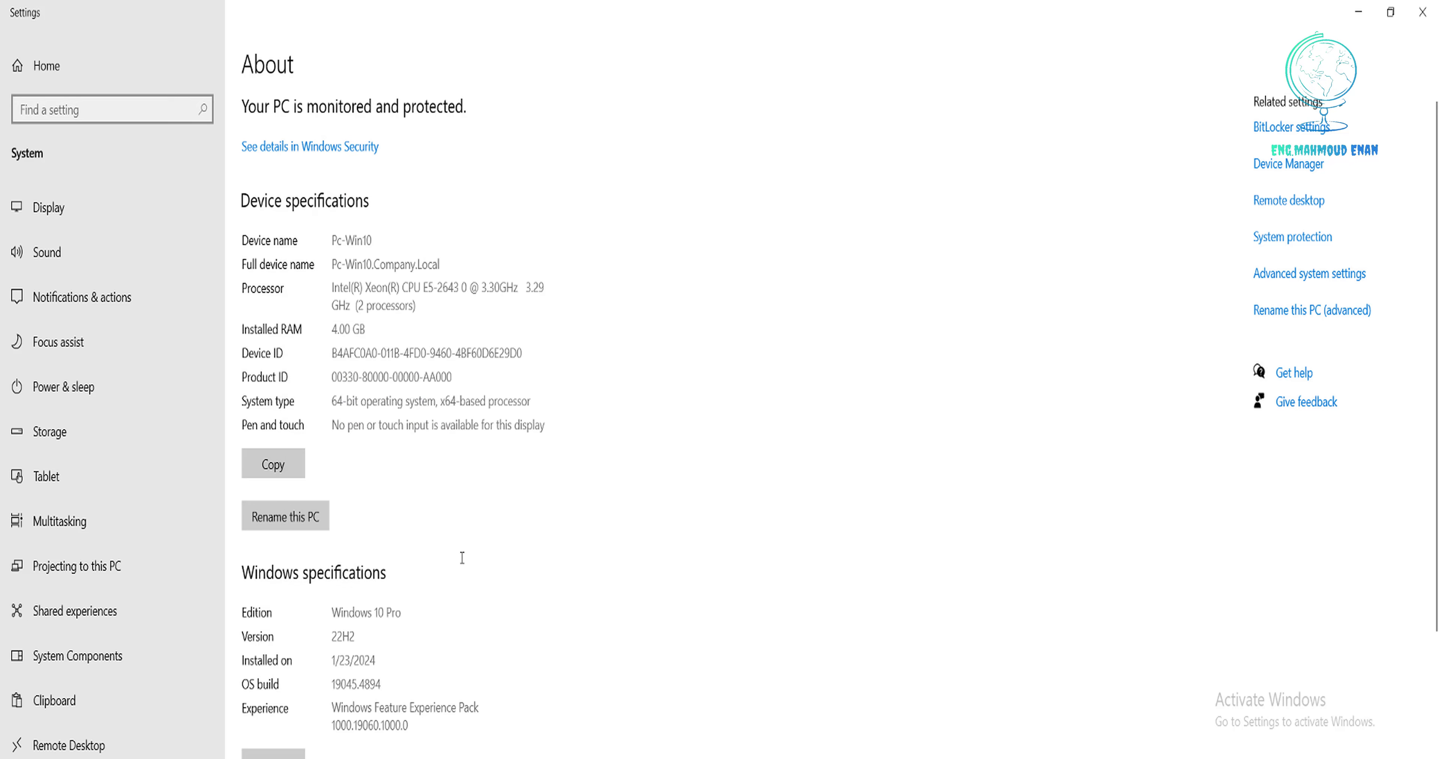
Close Settings and connect to Pc-Win7, accepting the certificate warning.
click(1425, 12)
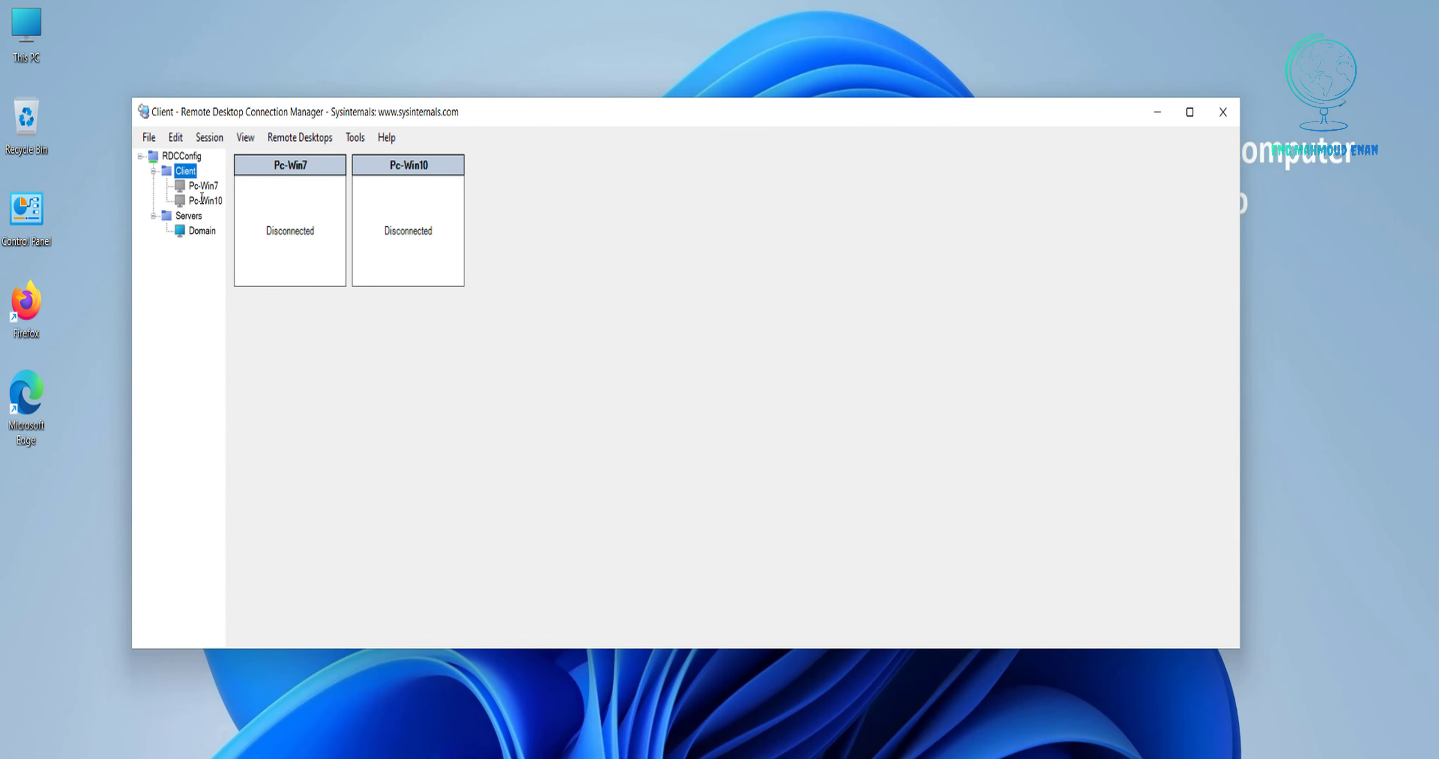
click(205, 187)
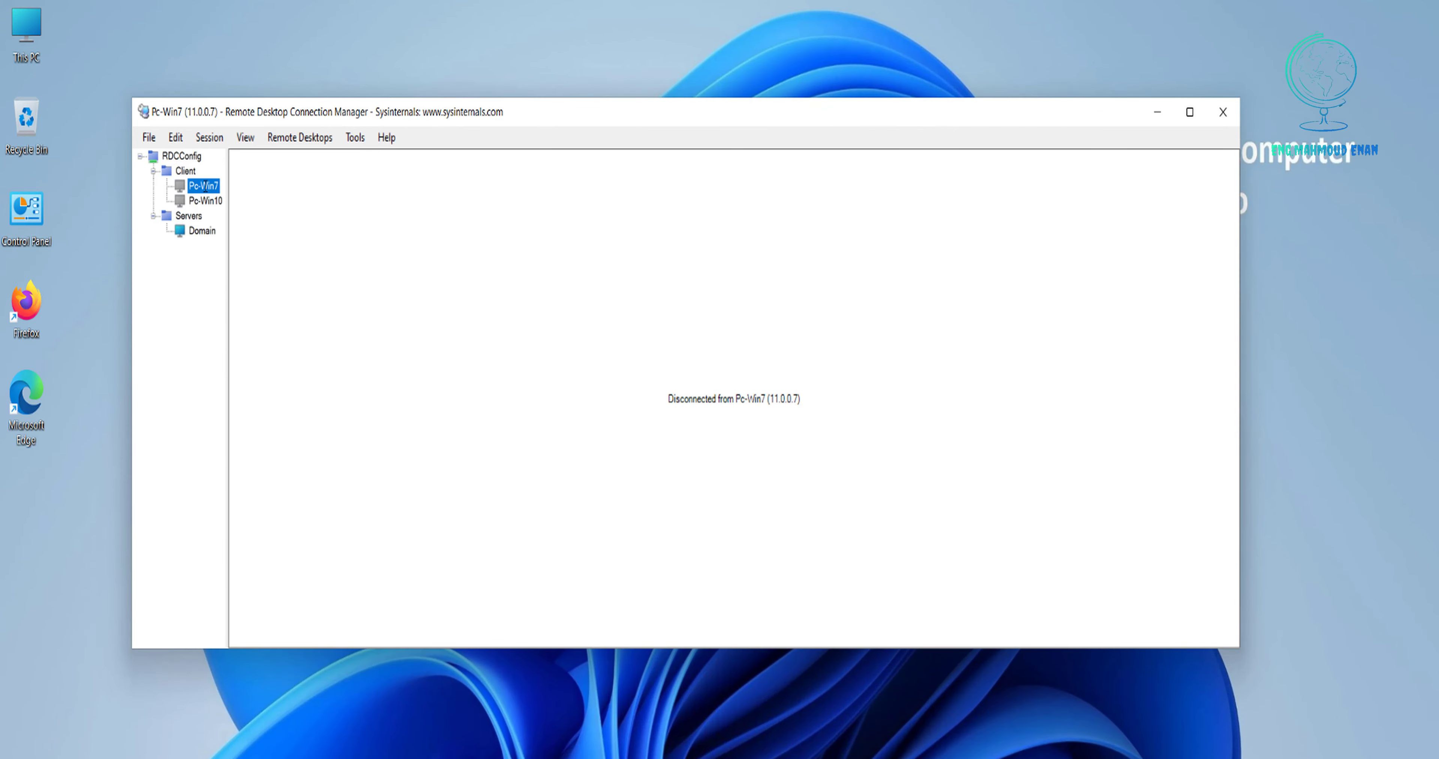
double_click(205, 187)
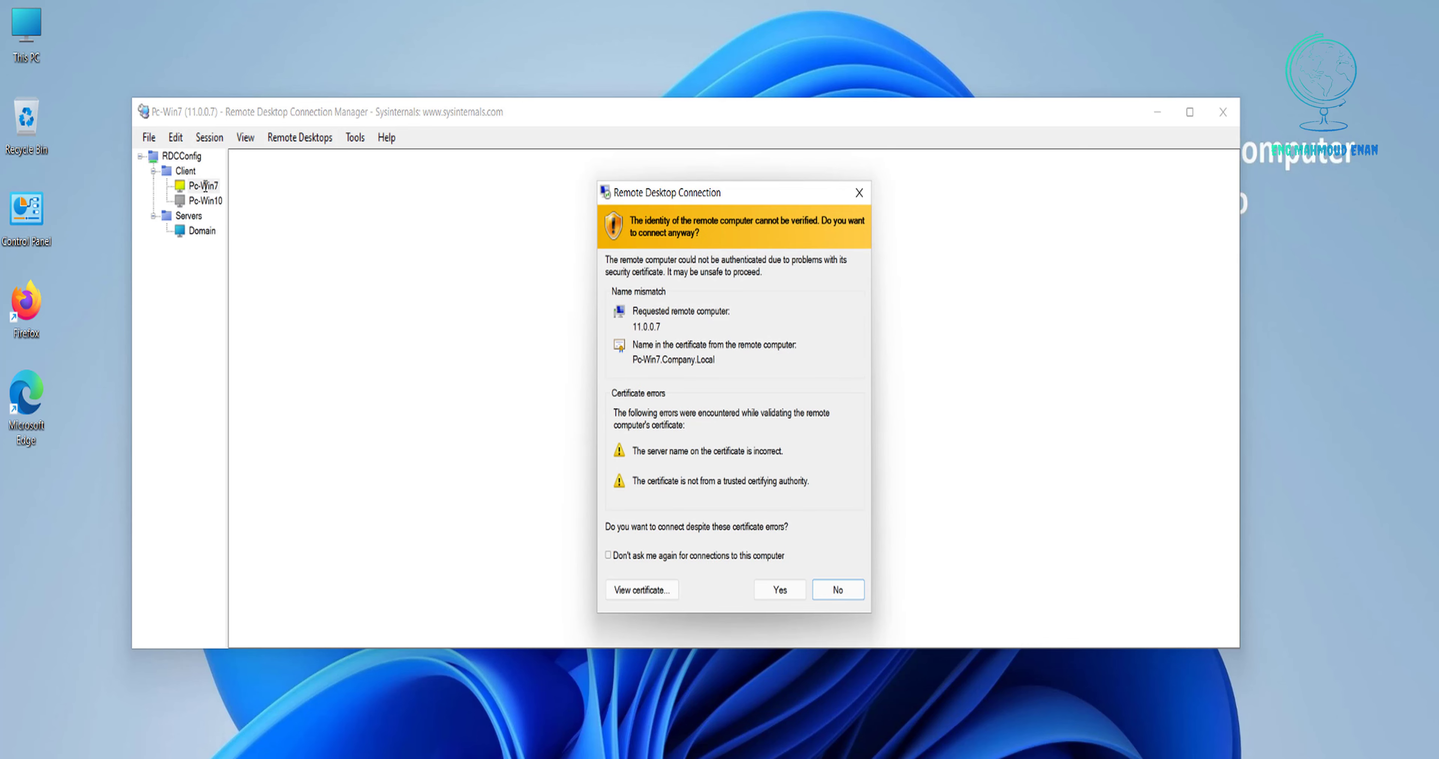
click(778, 590)
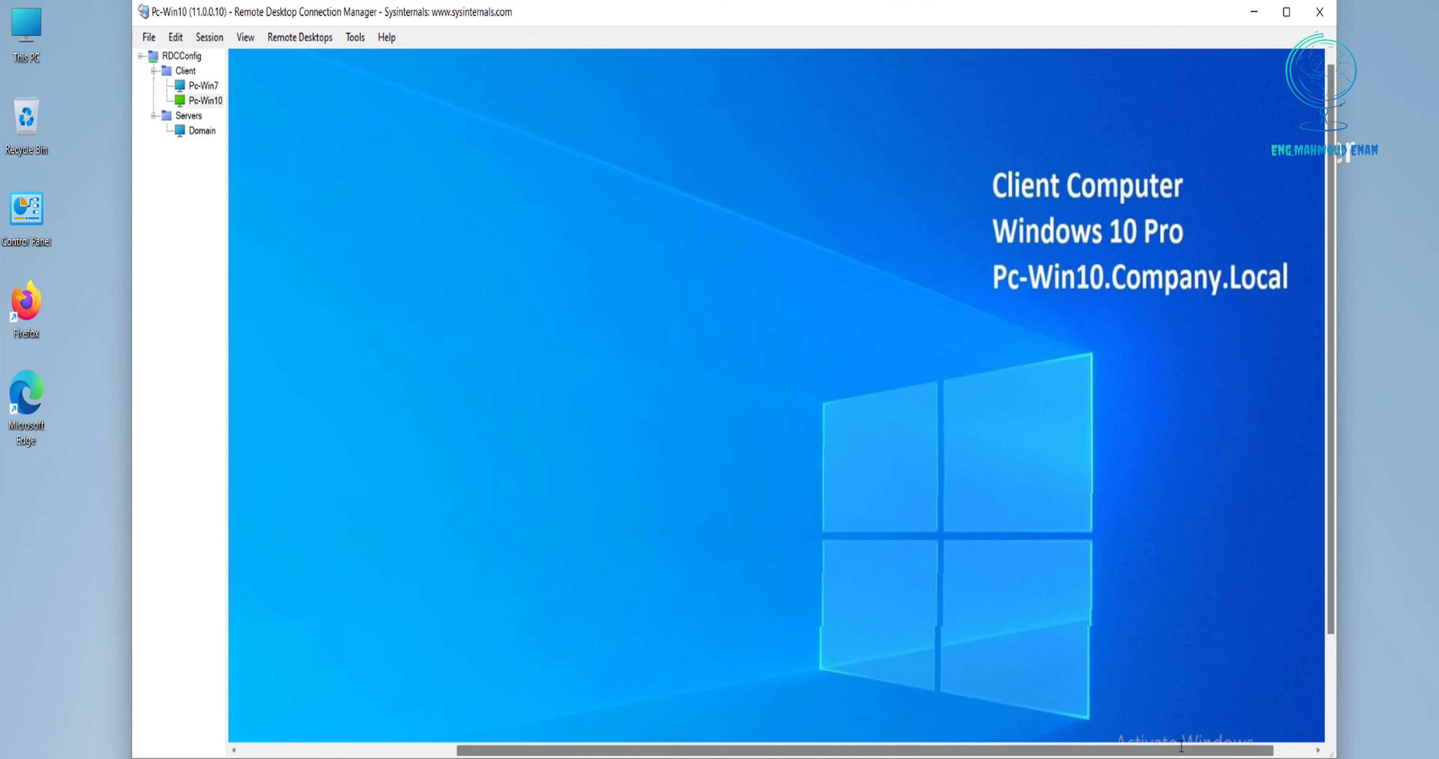
In the Pc-Win10 session, open This PC showing its C, D and DVD drives.
drag(1213, 747, 917, 743)
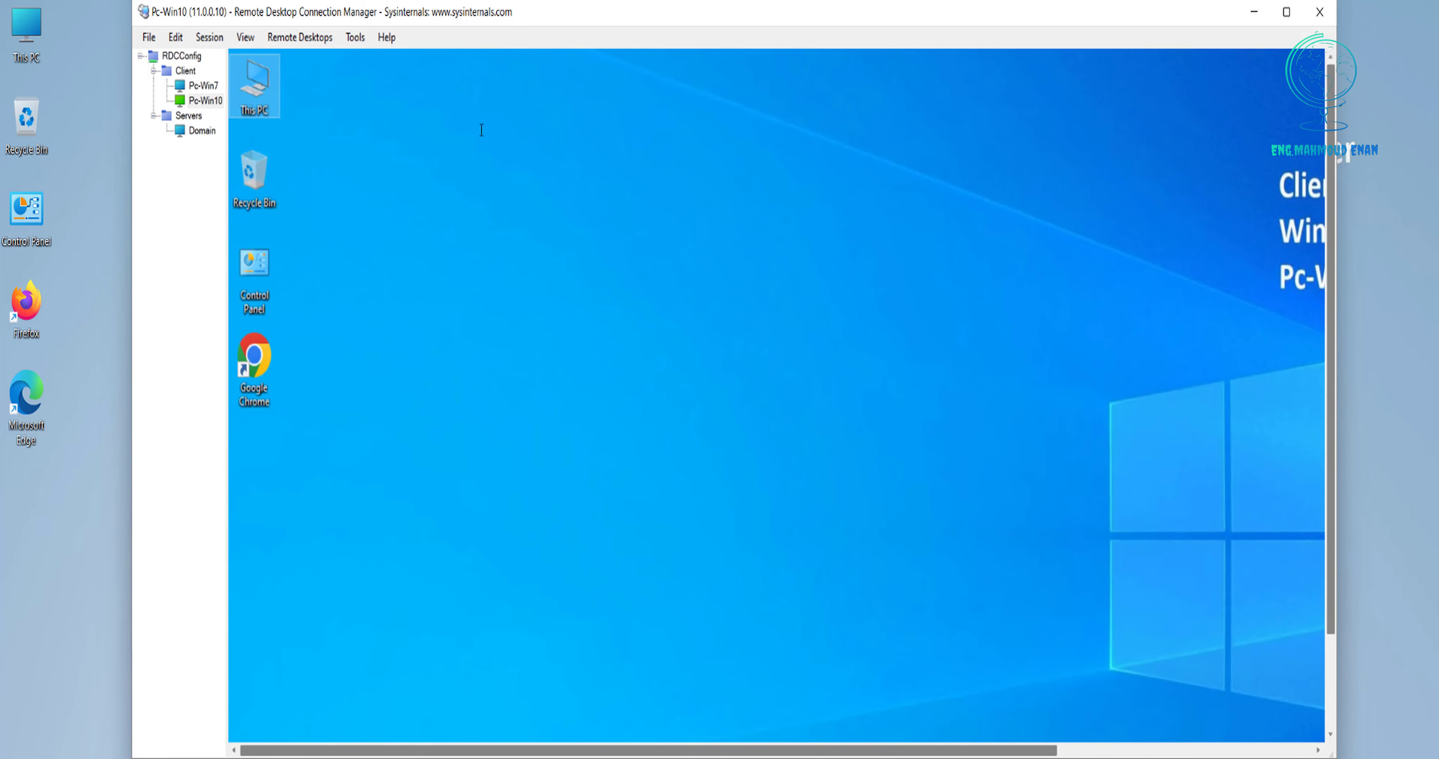
double_click(265, 78)
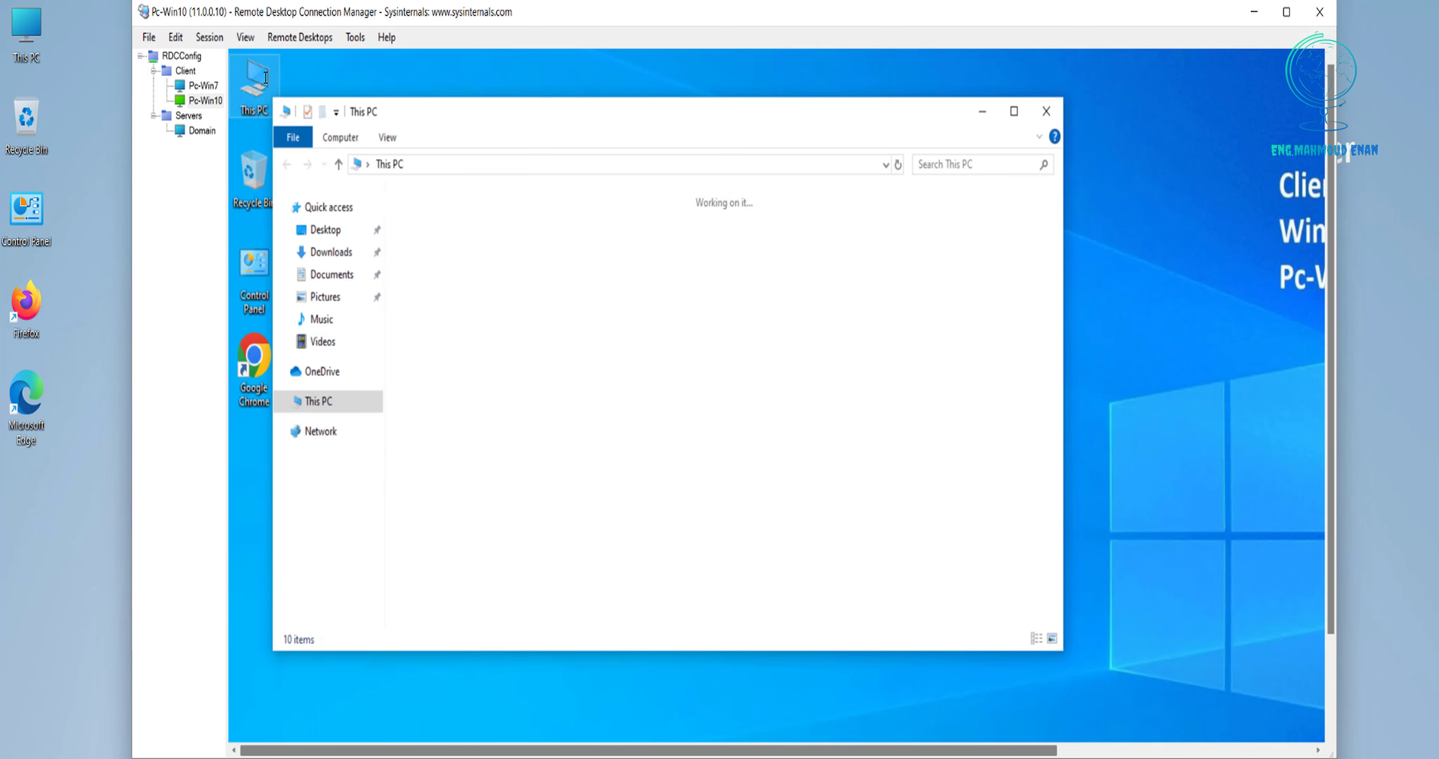
drag(901, 492, 421, 389)
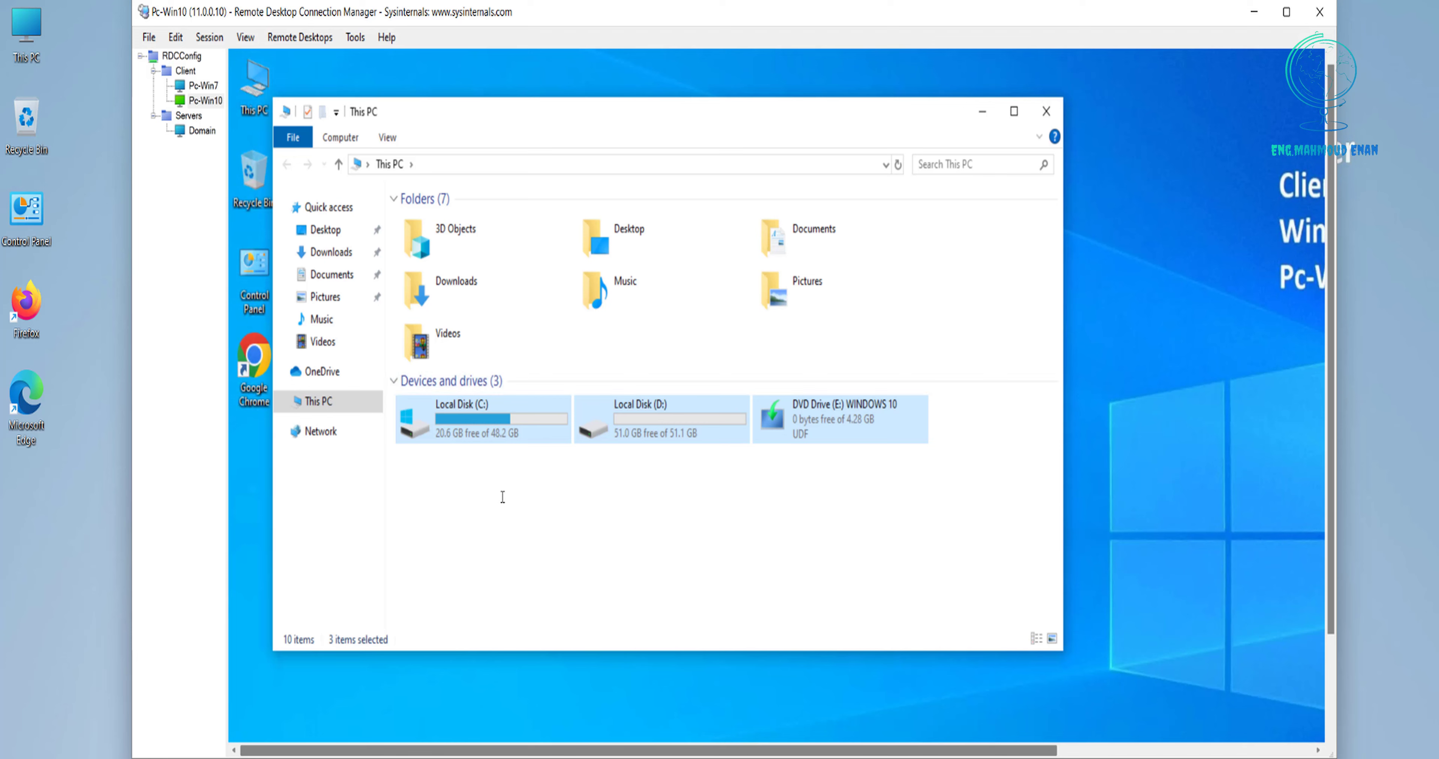
click(503, 501)
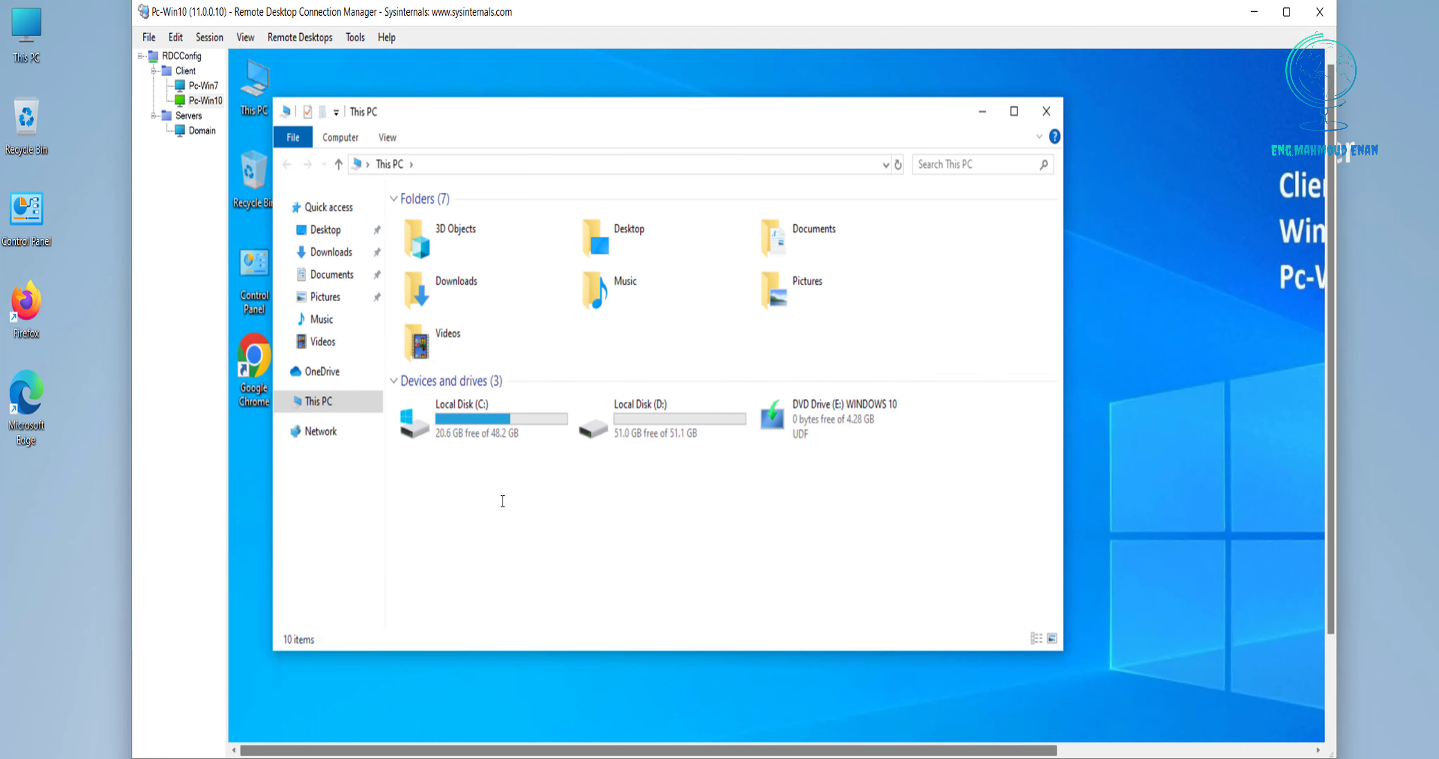
Disconnect Pc-Win10, then stop inheriting Local Resources and redirect only the local D:\ drive.
right_click(206, 104)
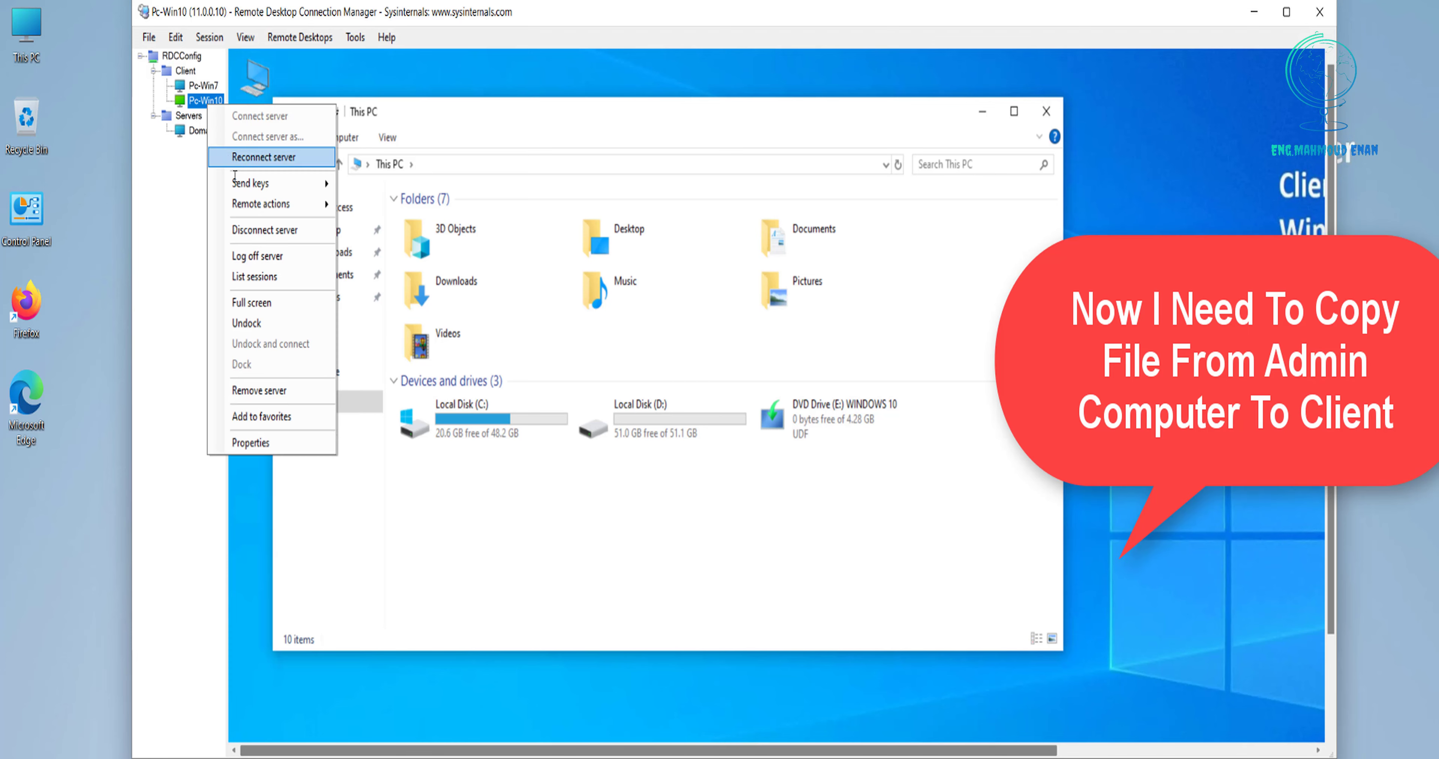
click(268, 230)
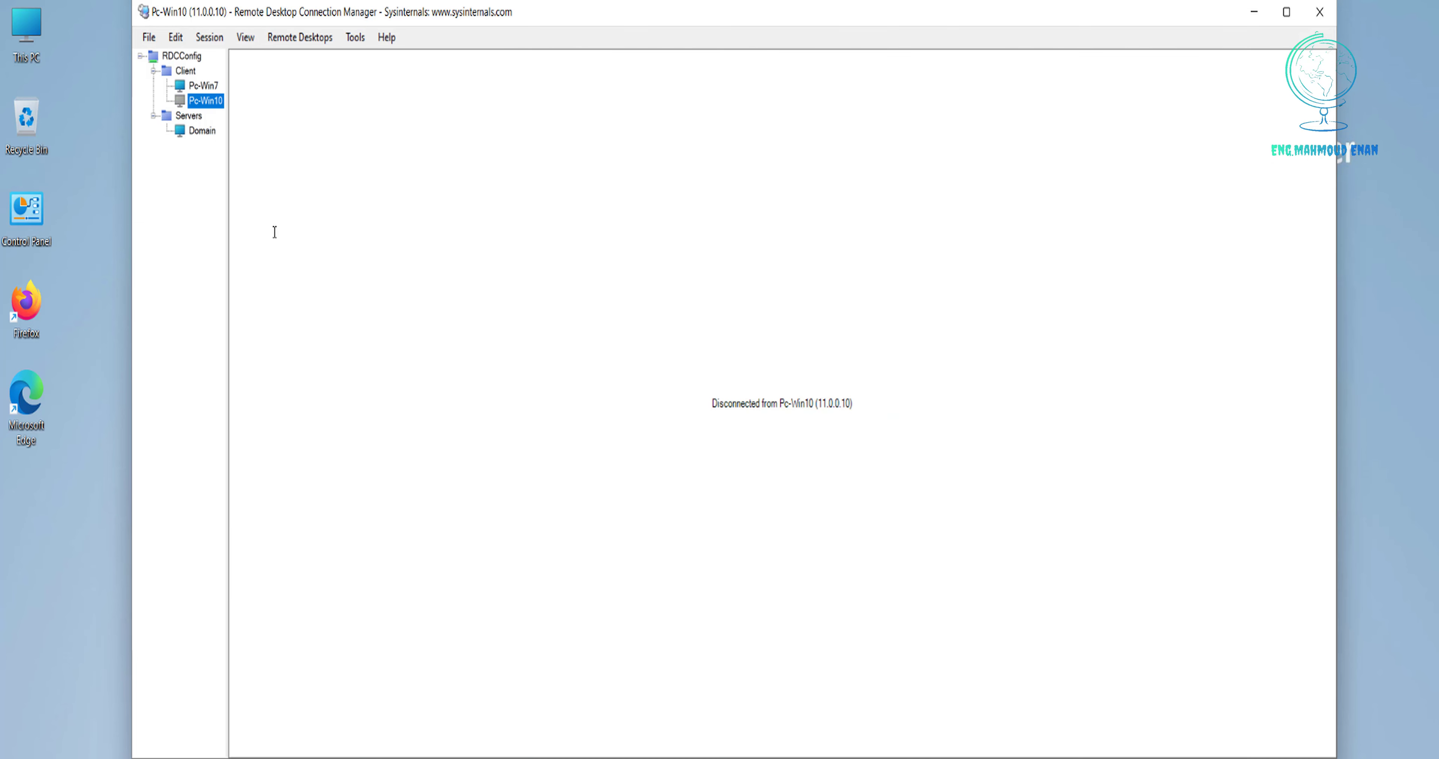
right_click(209, 103)
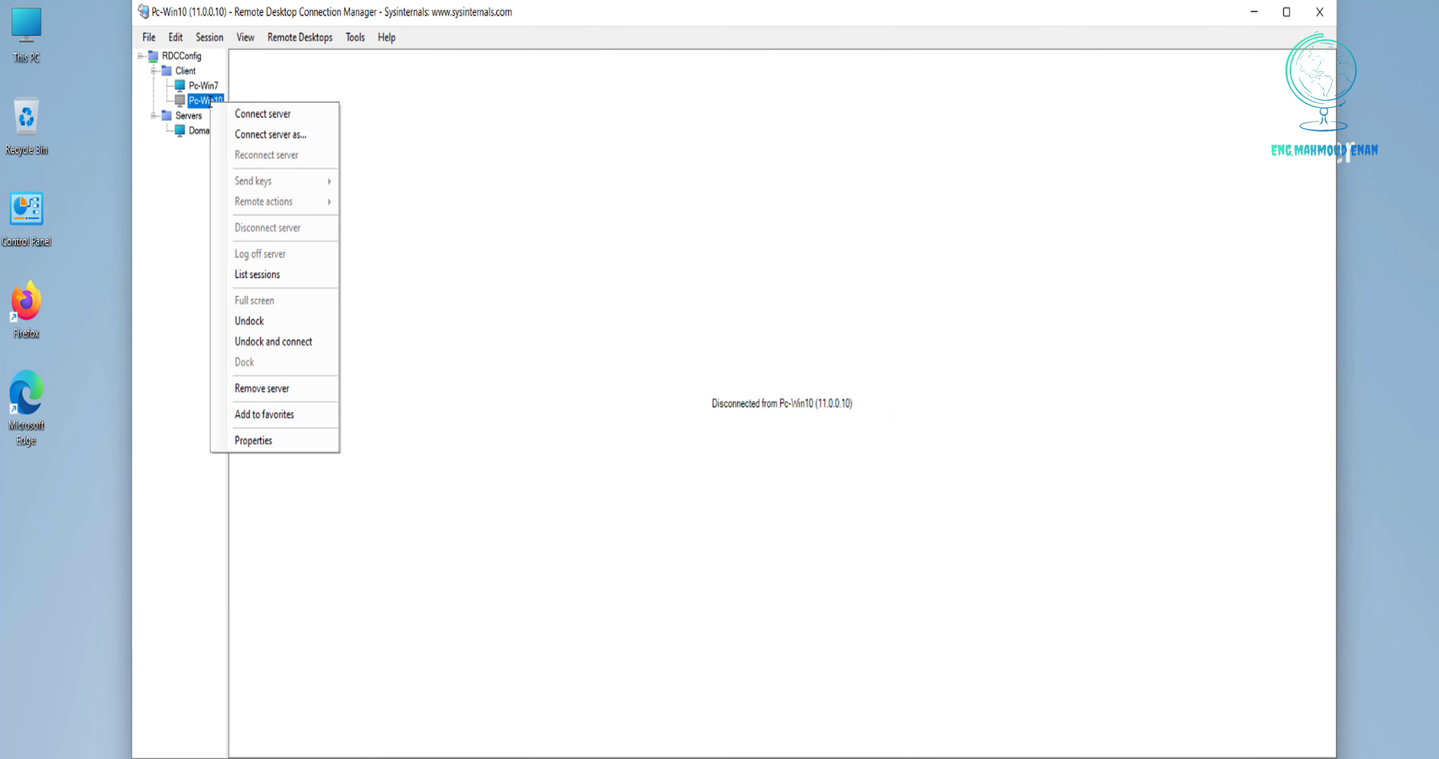
click(267, 441)
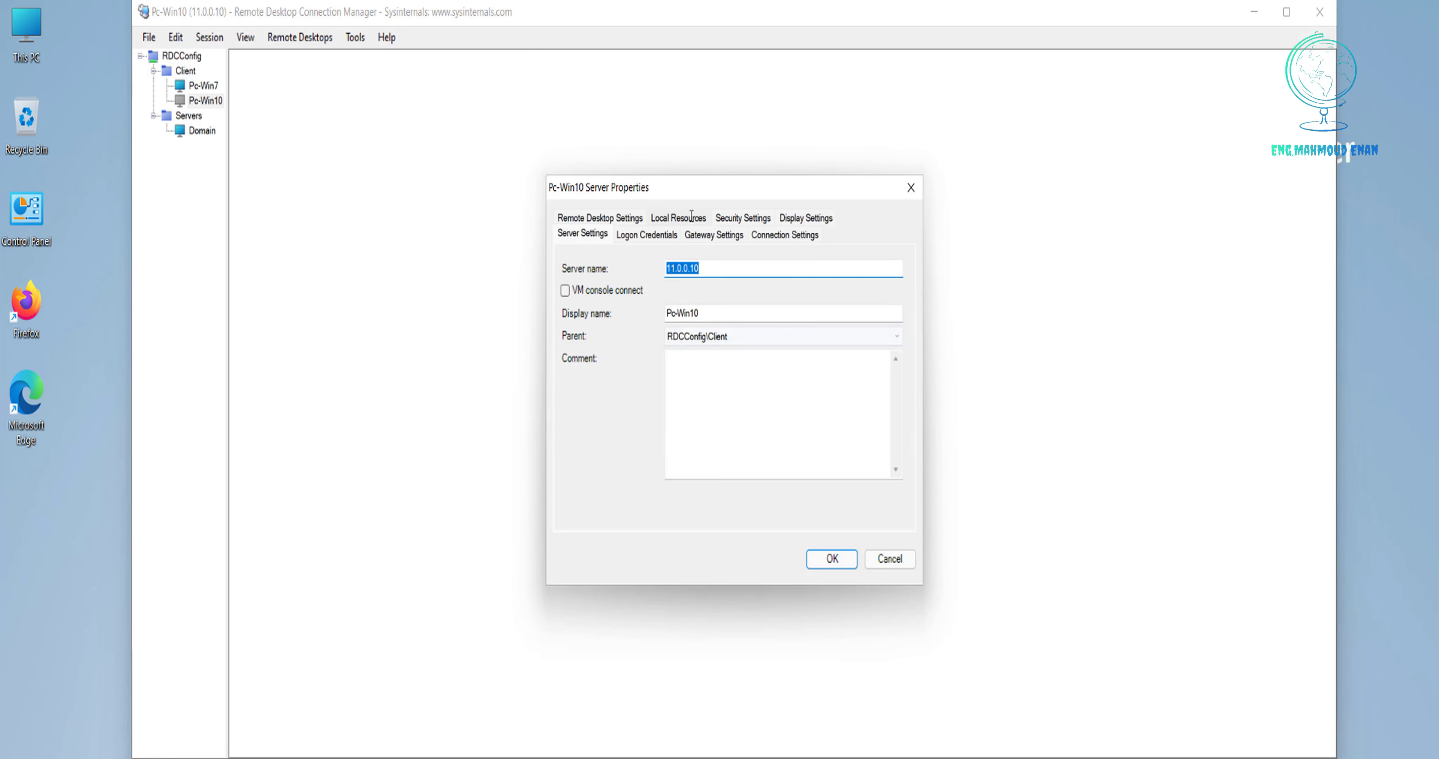
click(691, 218)
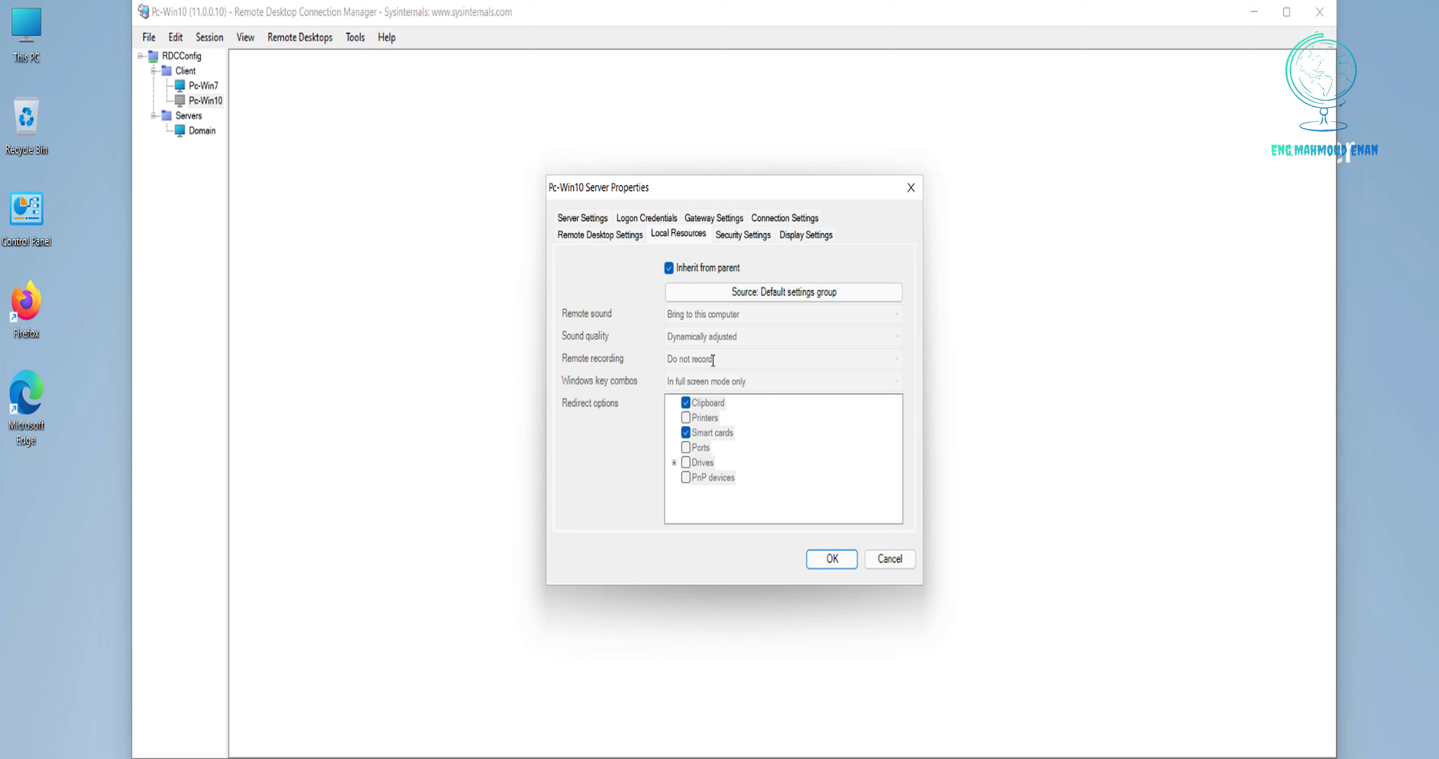
click(669, 269)
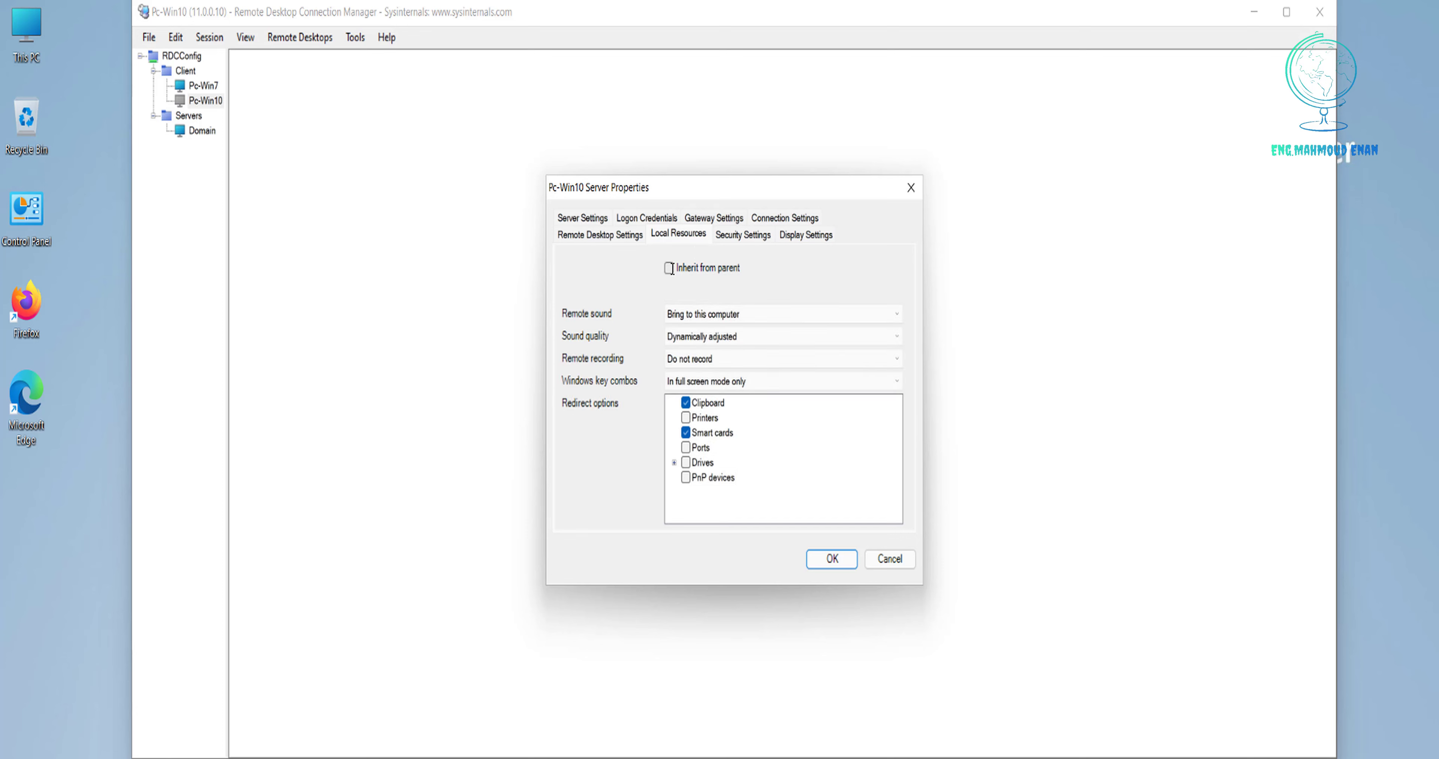
click(674, 462)
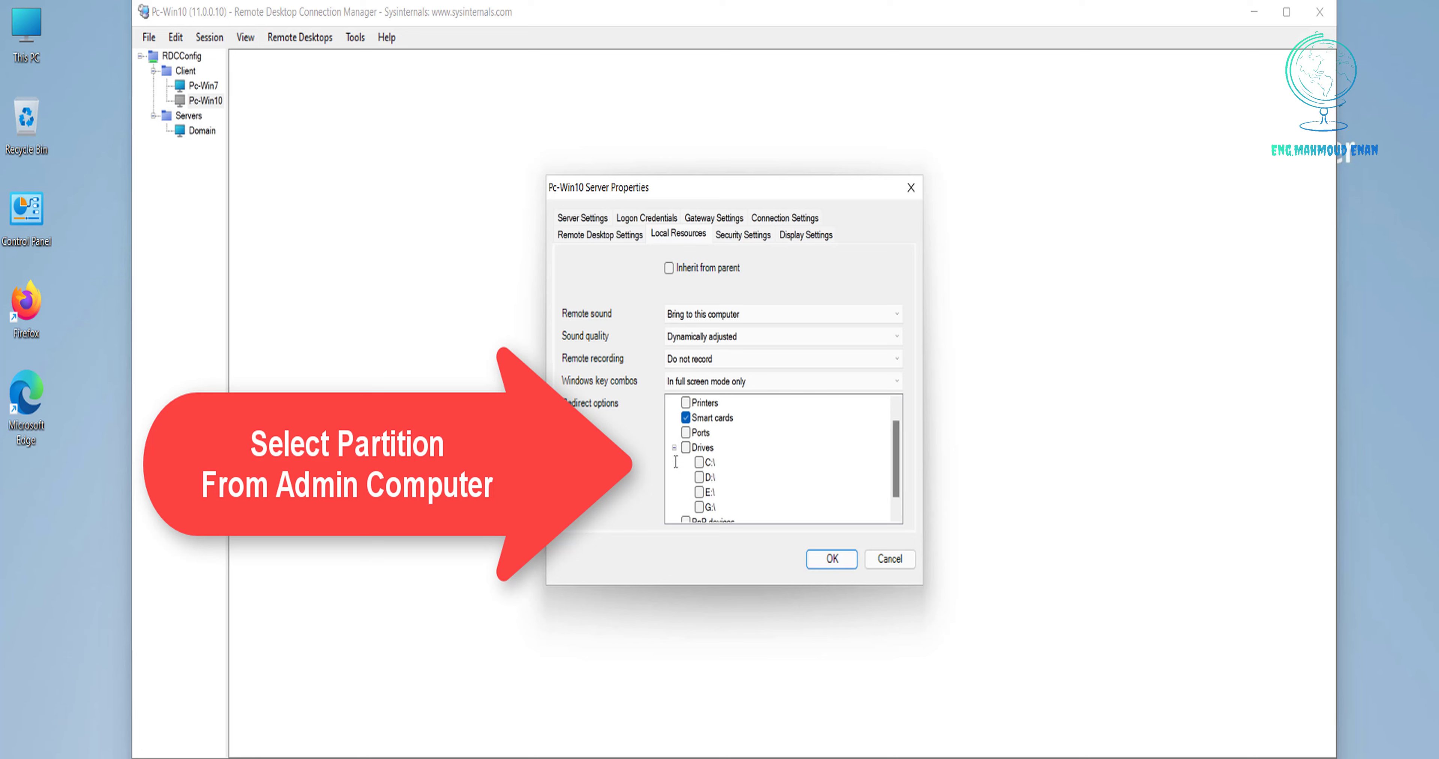
scroll(897, 466, down, 1)
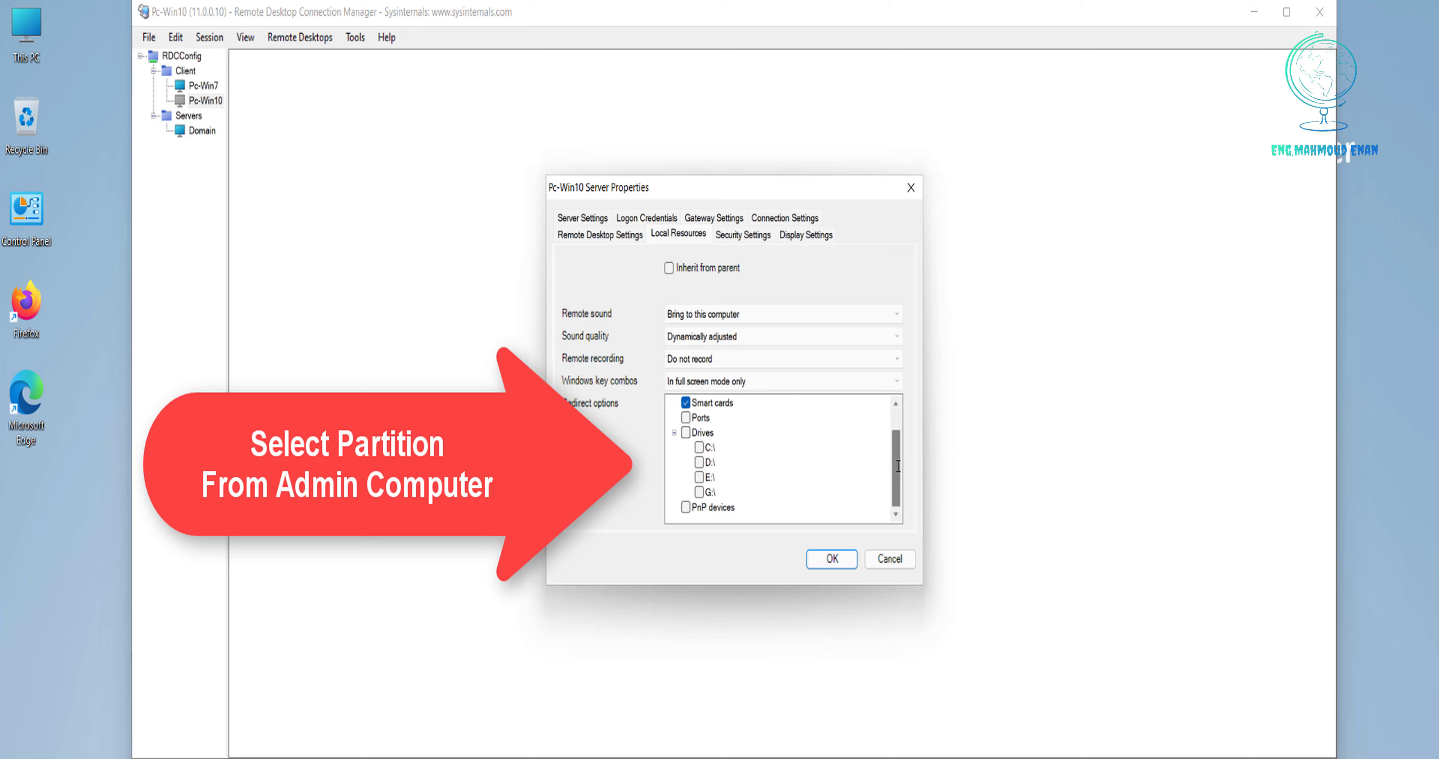
click(699, 463)
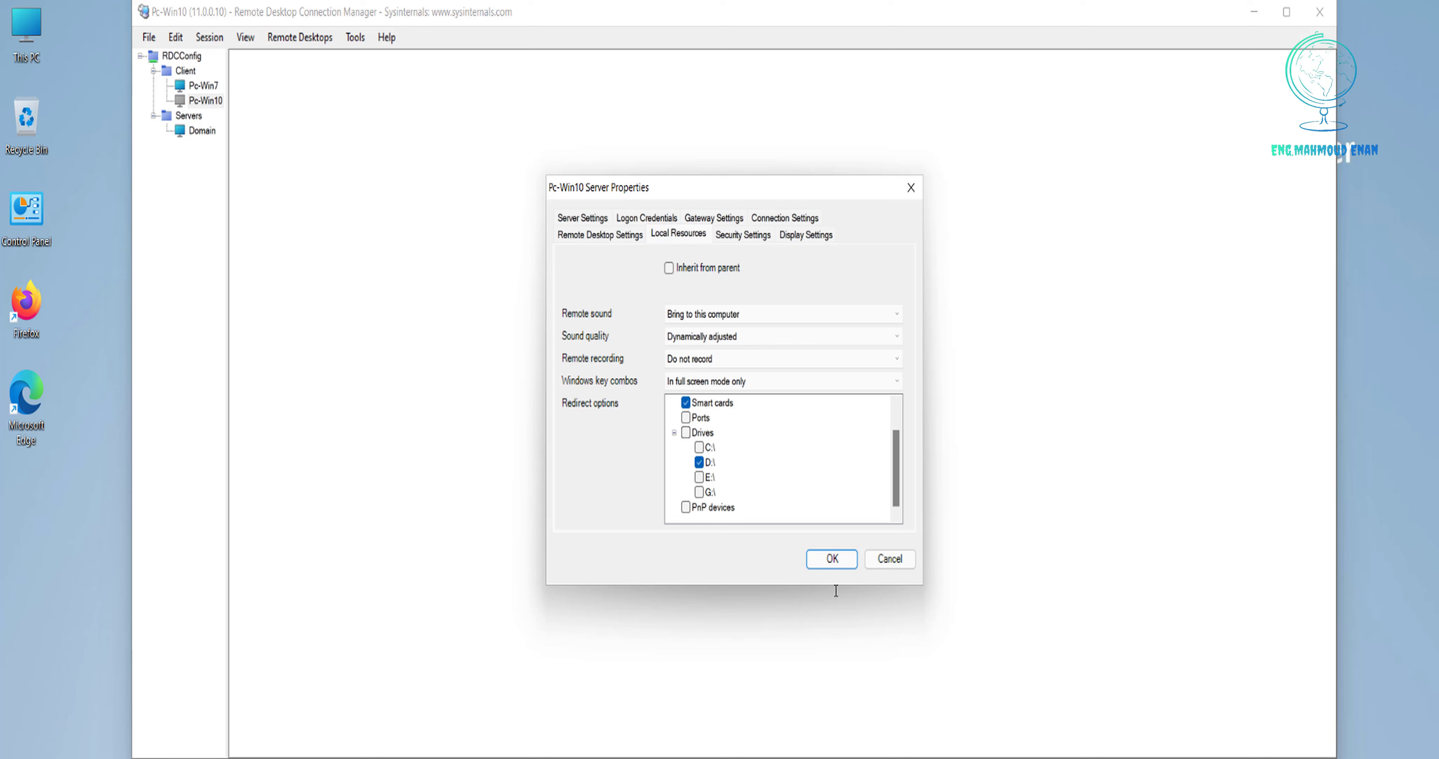
click(832, 560)
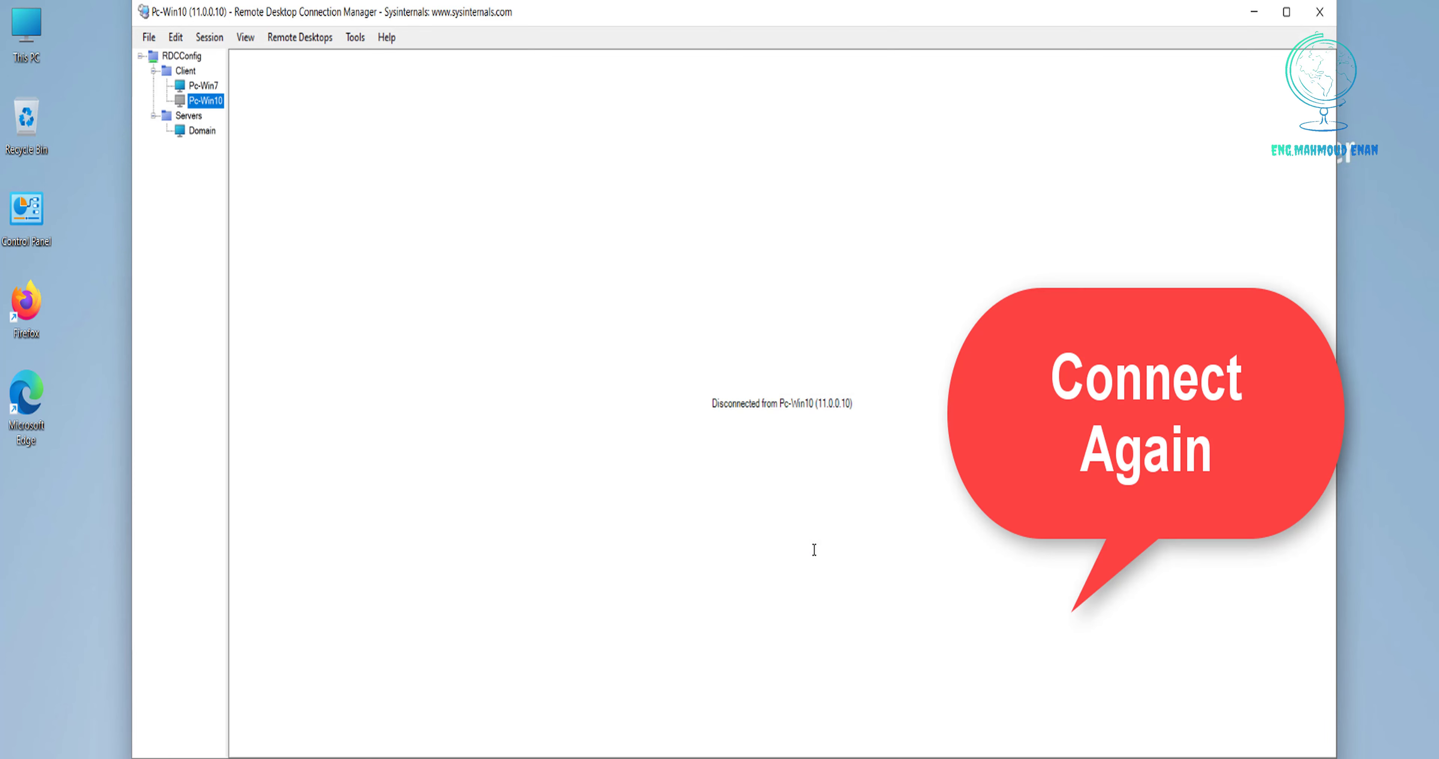
Reconnect Pc-Win10, check the 'D on PC-WIN11' drive, then view all three session thumbnails.
right_click(192, 100)
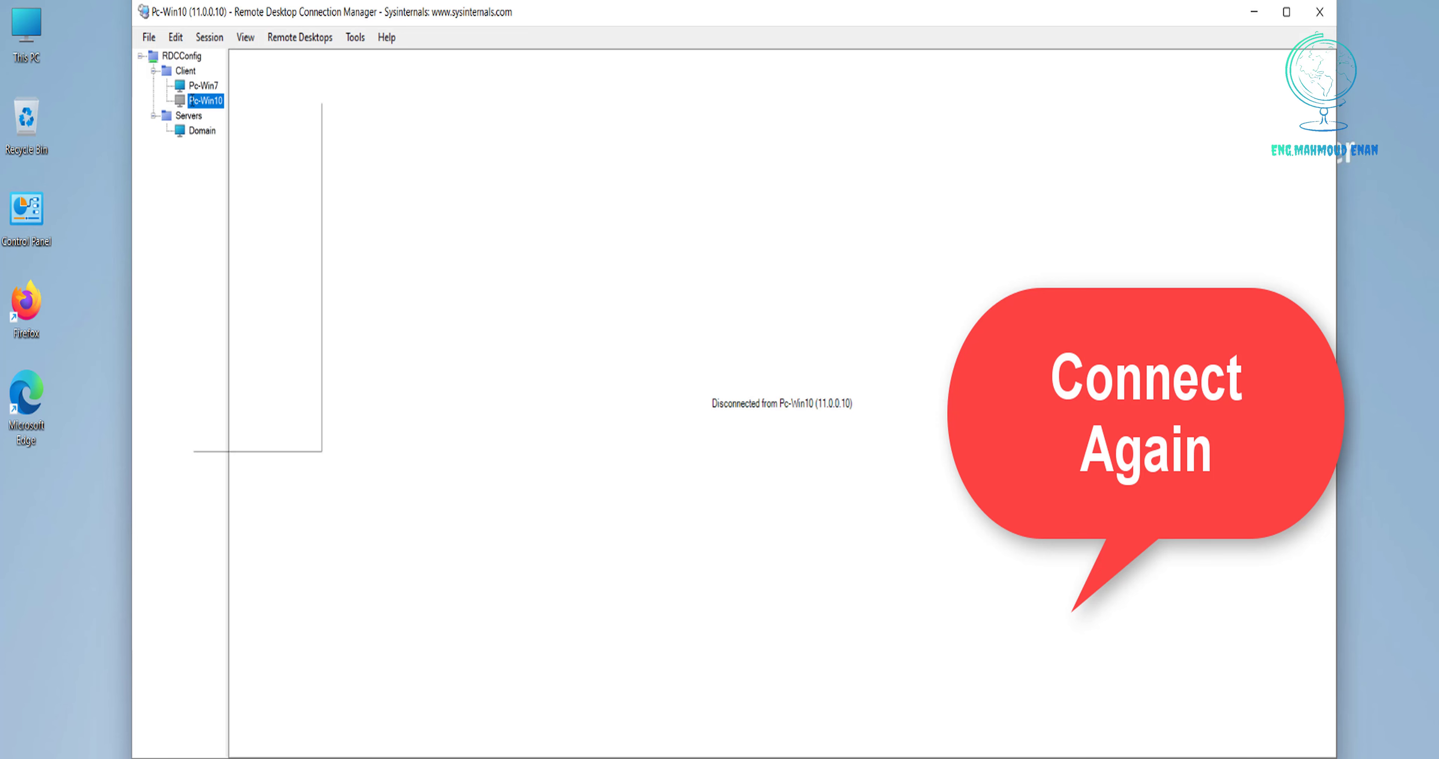
click(223, 112)
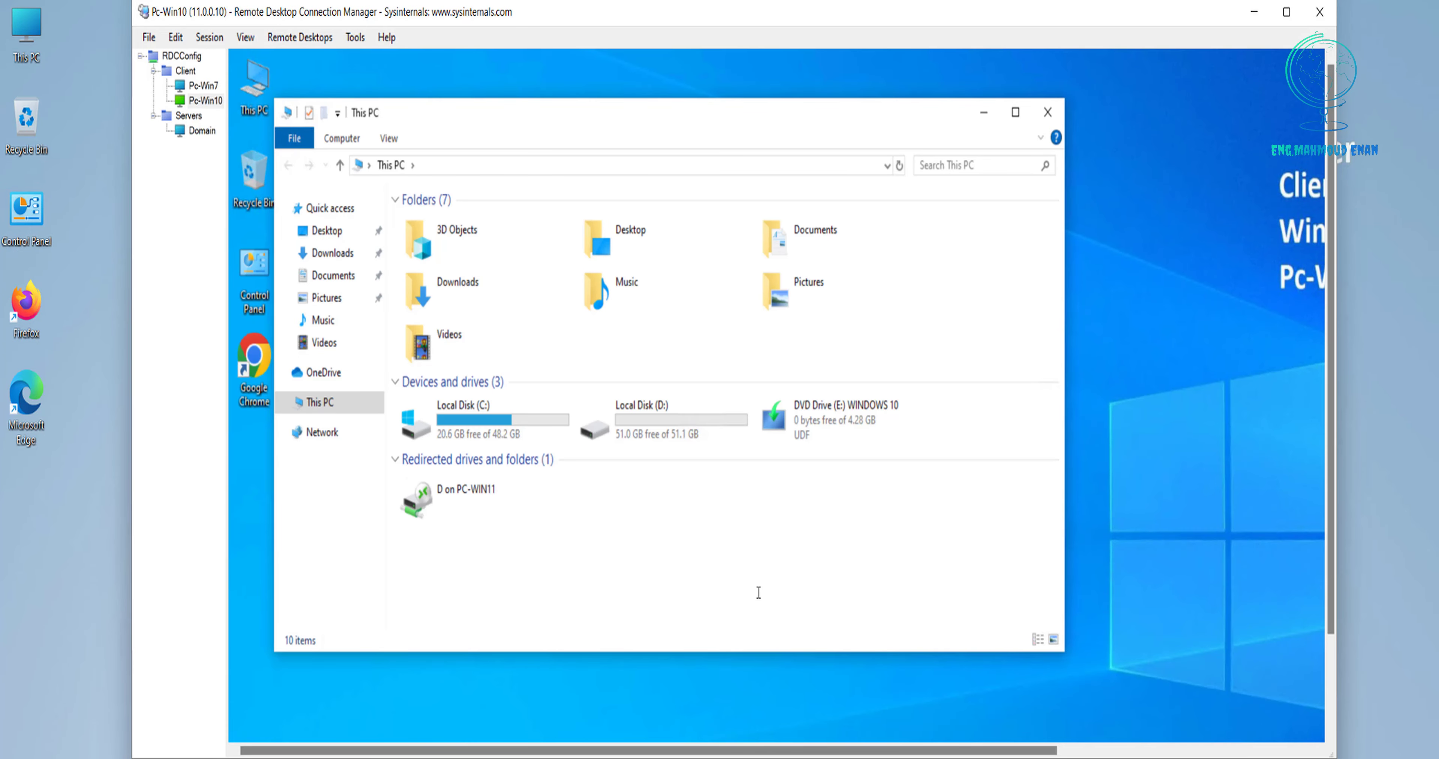
click(450, 495)
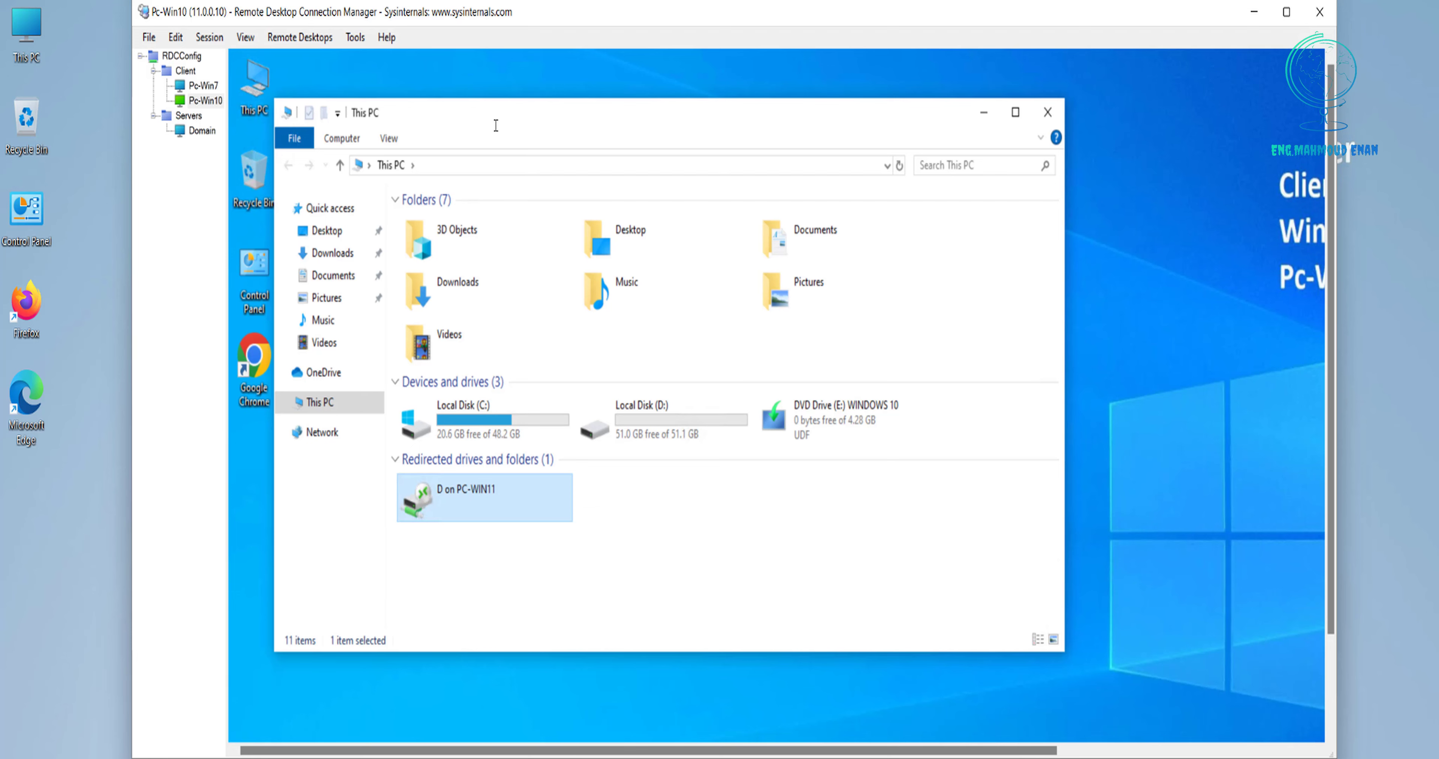
drag(505, 115, 541, 114)
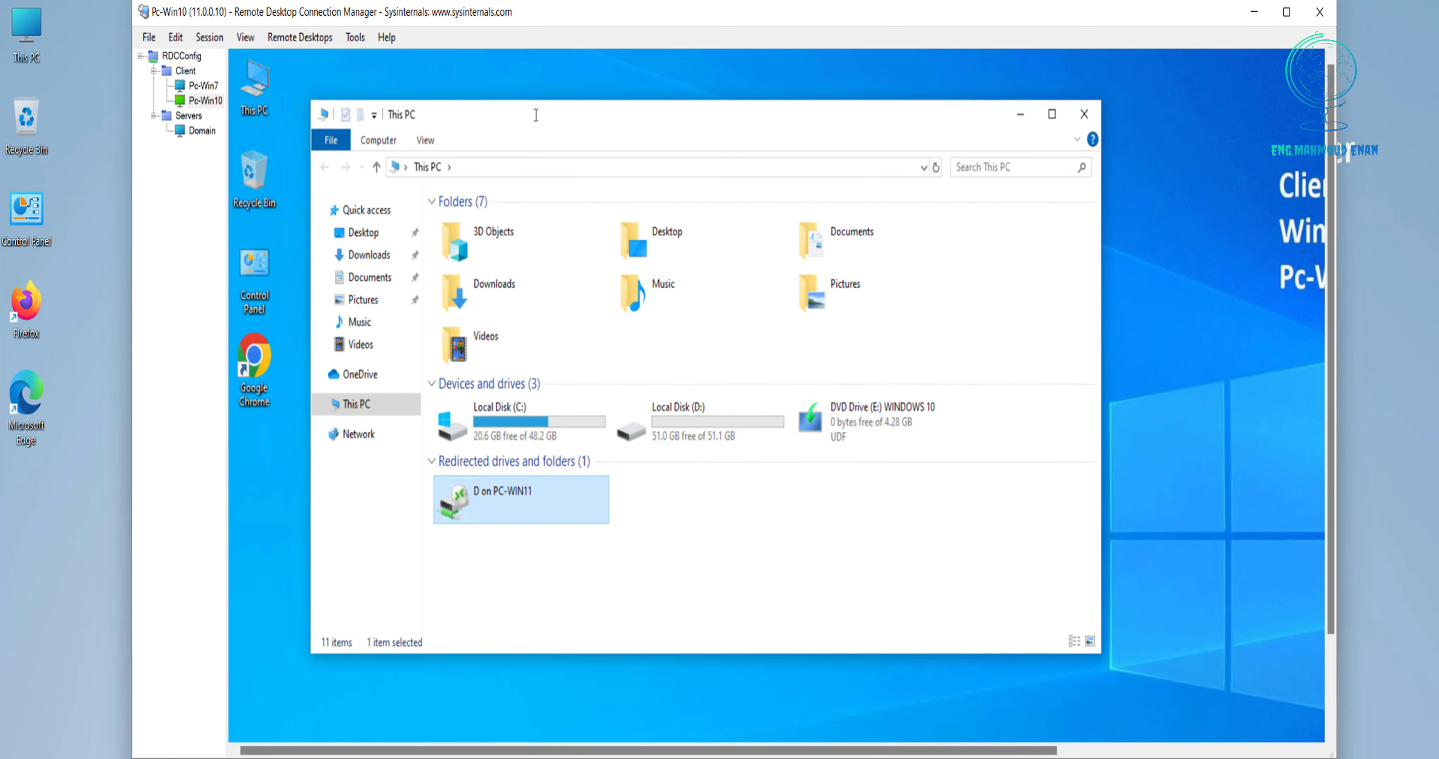
click(197, 53)
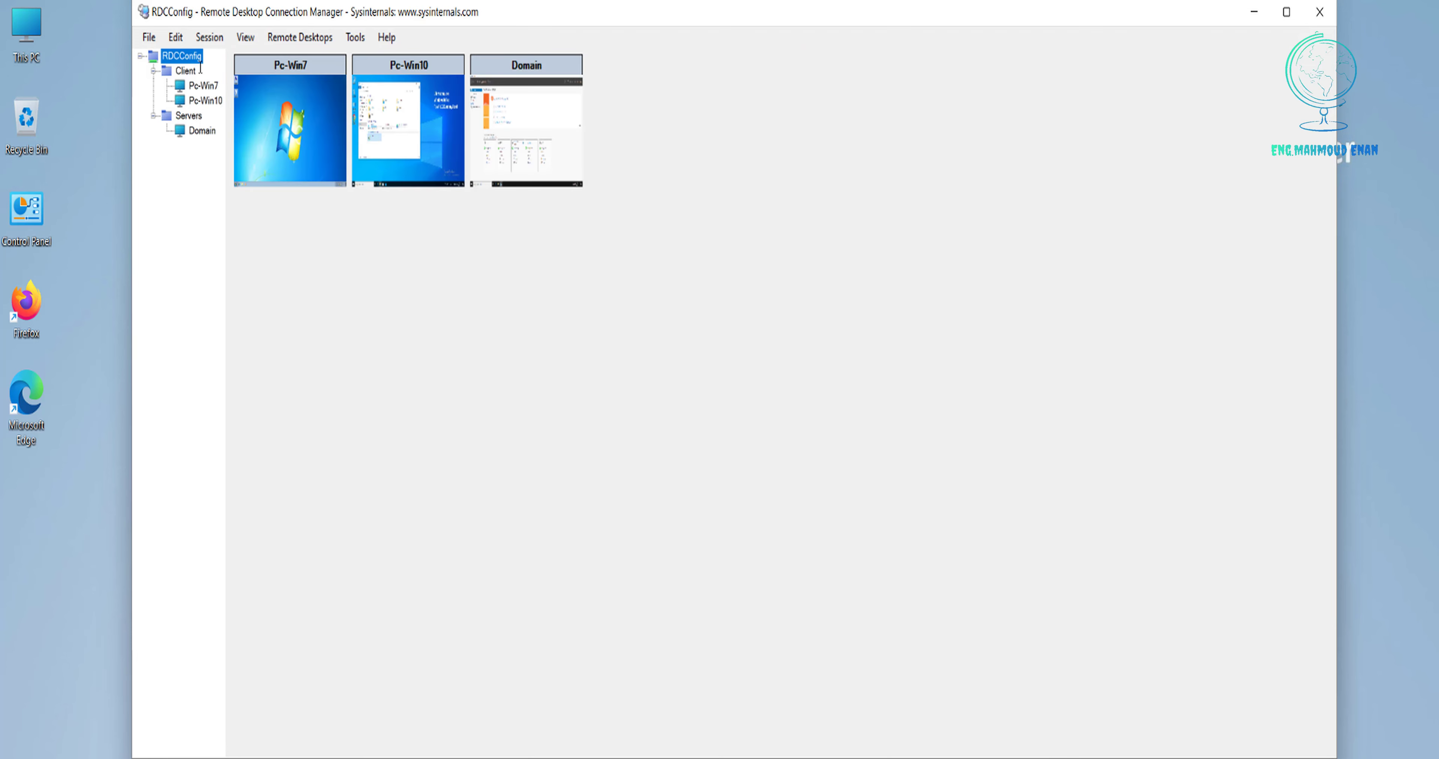